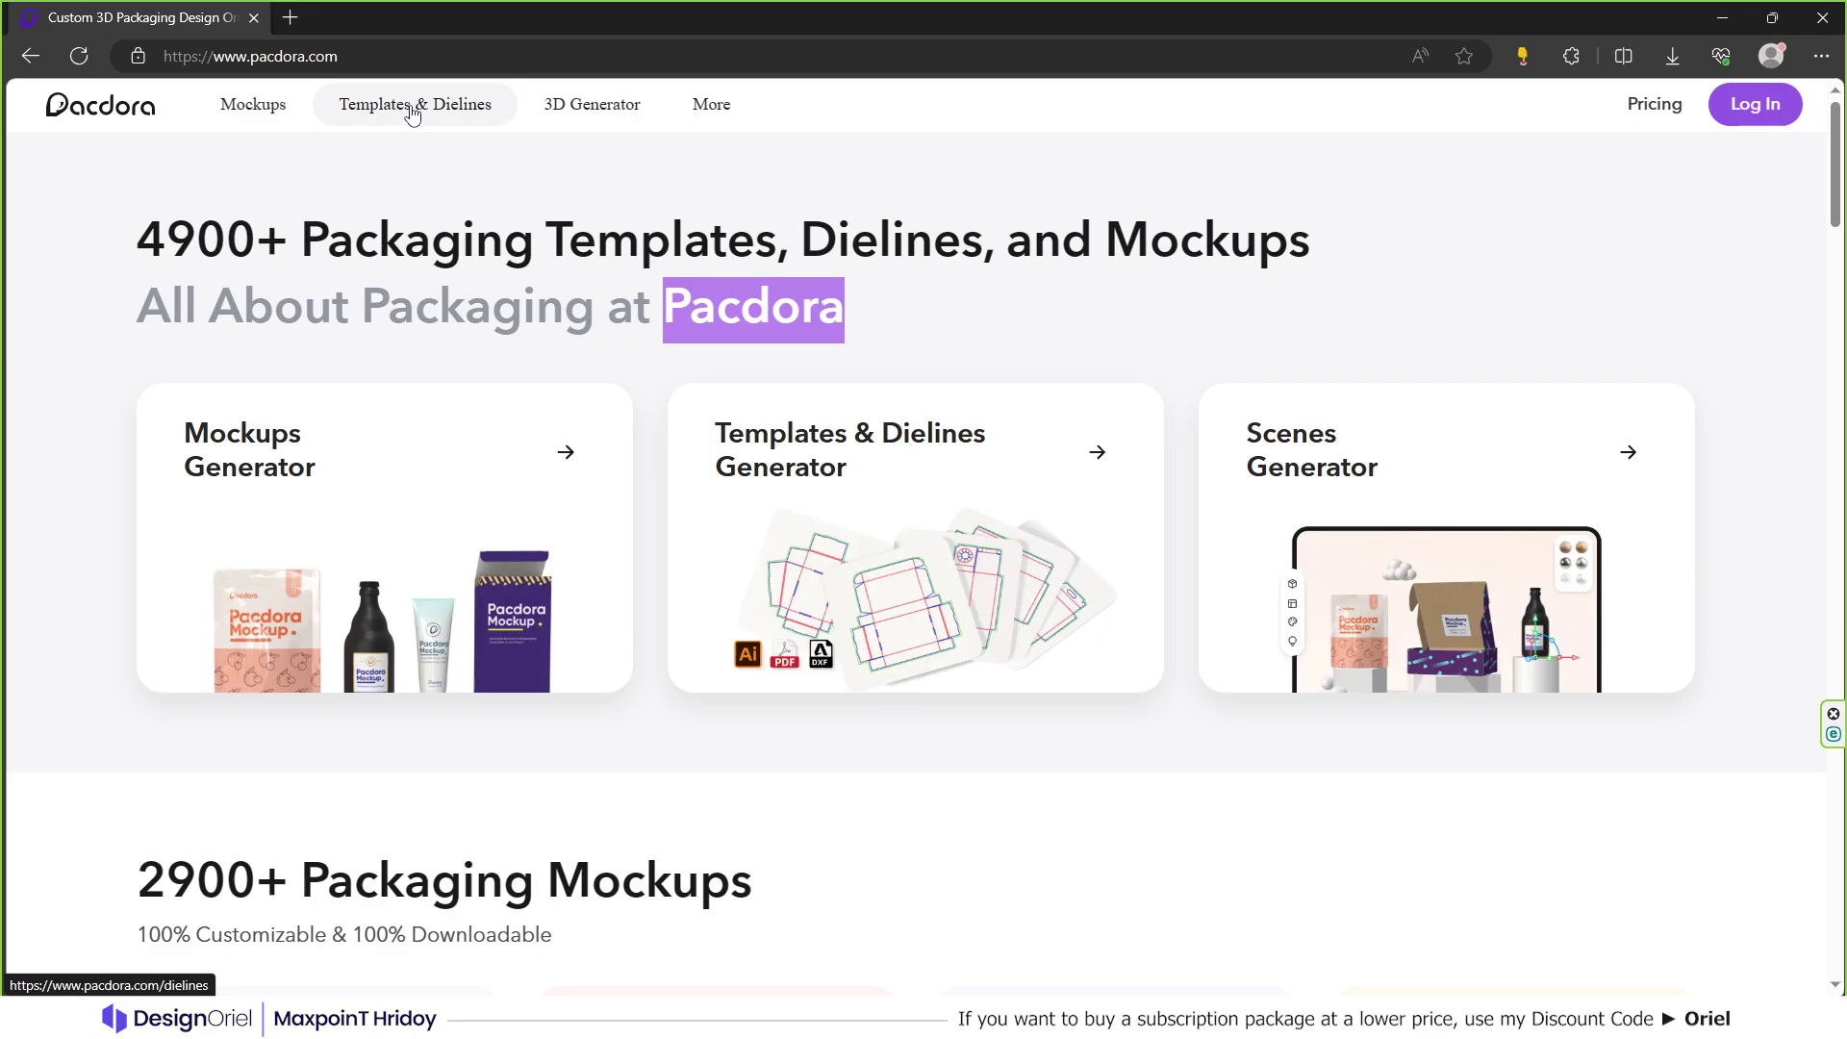
Open the Templates & Dielines library and compare its Dieline Mode and Mockup Mode, ending in Dieline Mode
{"action": "left_click", "coordinate": [413, 114]}
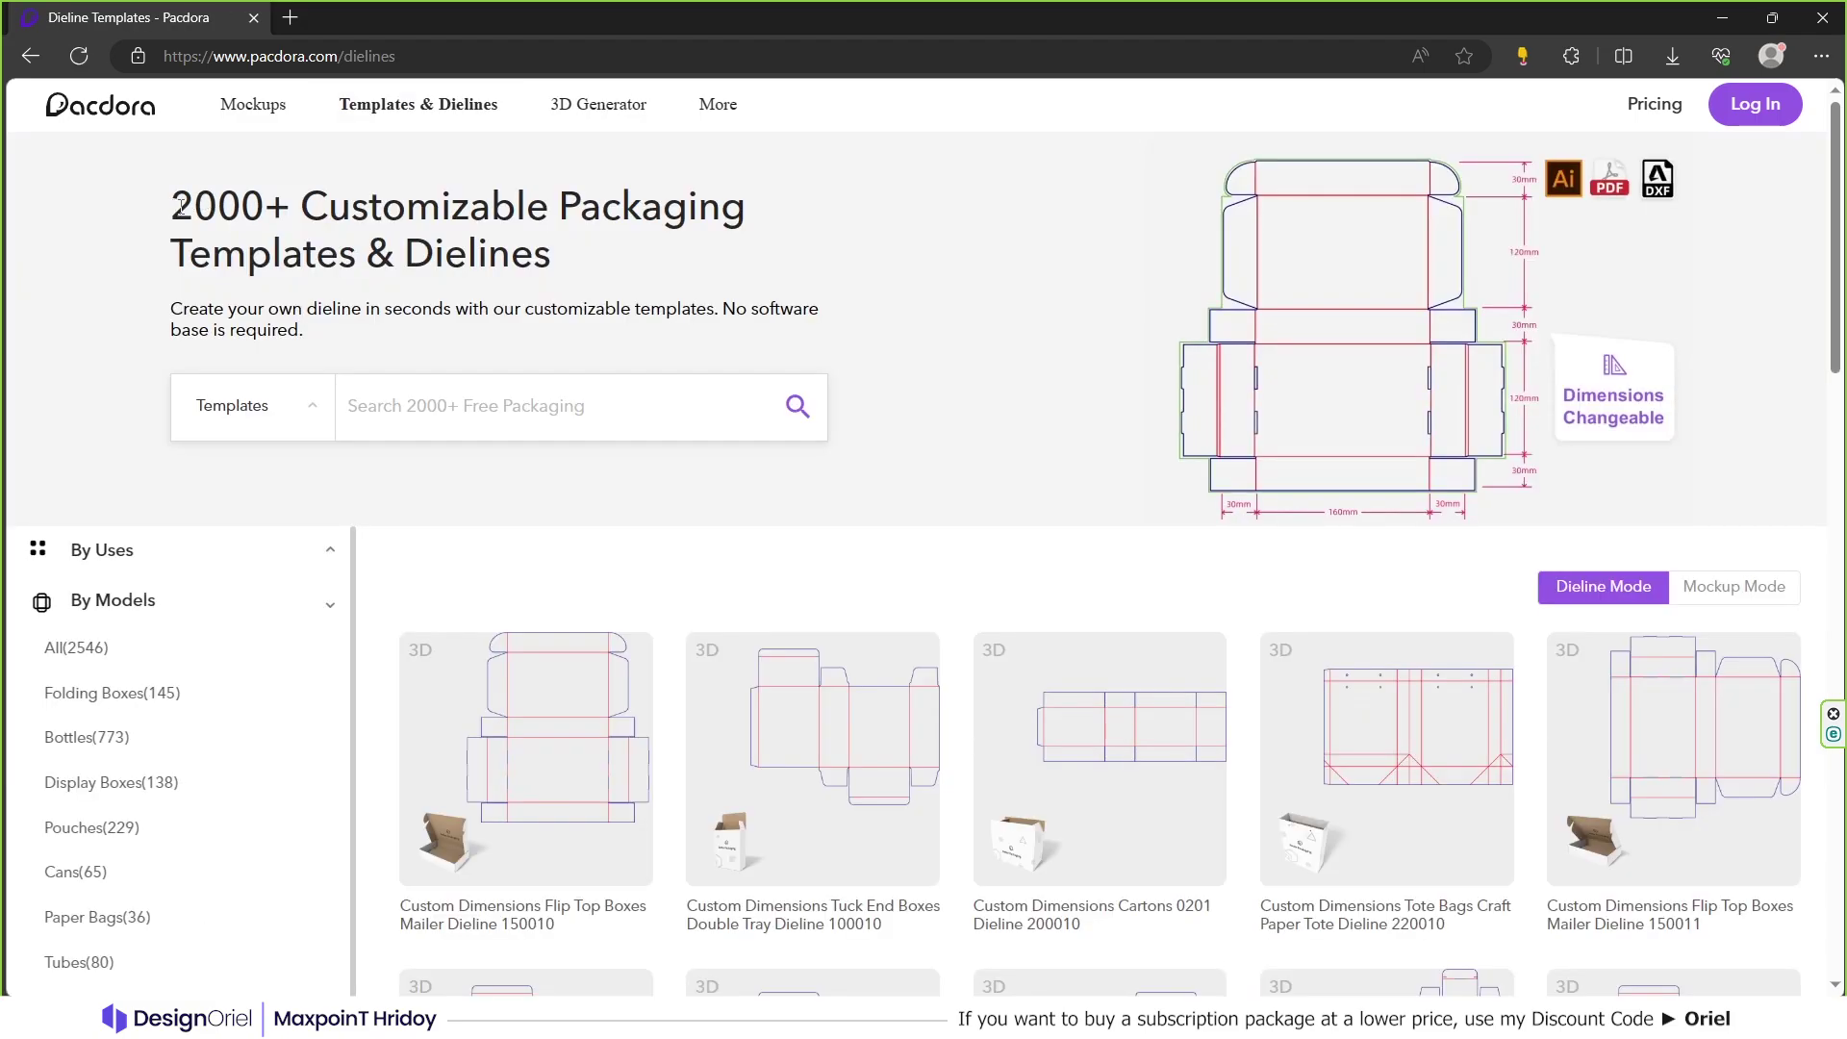
{"action": "left_click_drag", "start_coordinate": [182, 207], "coordinate": [531, 207]}
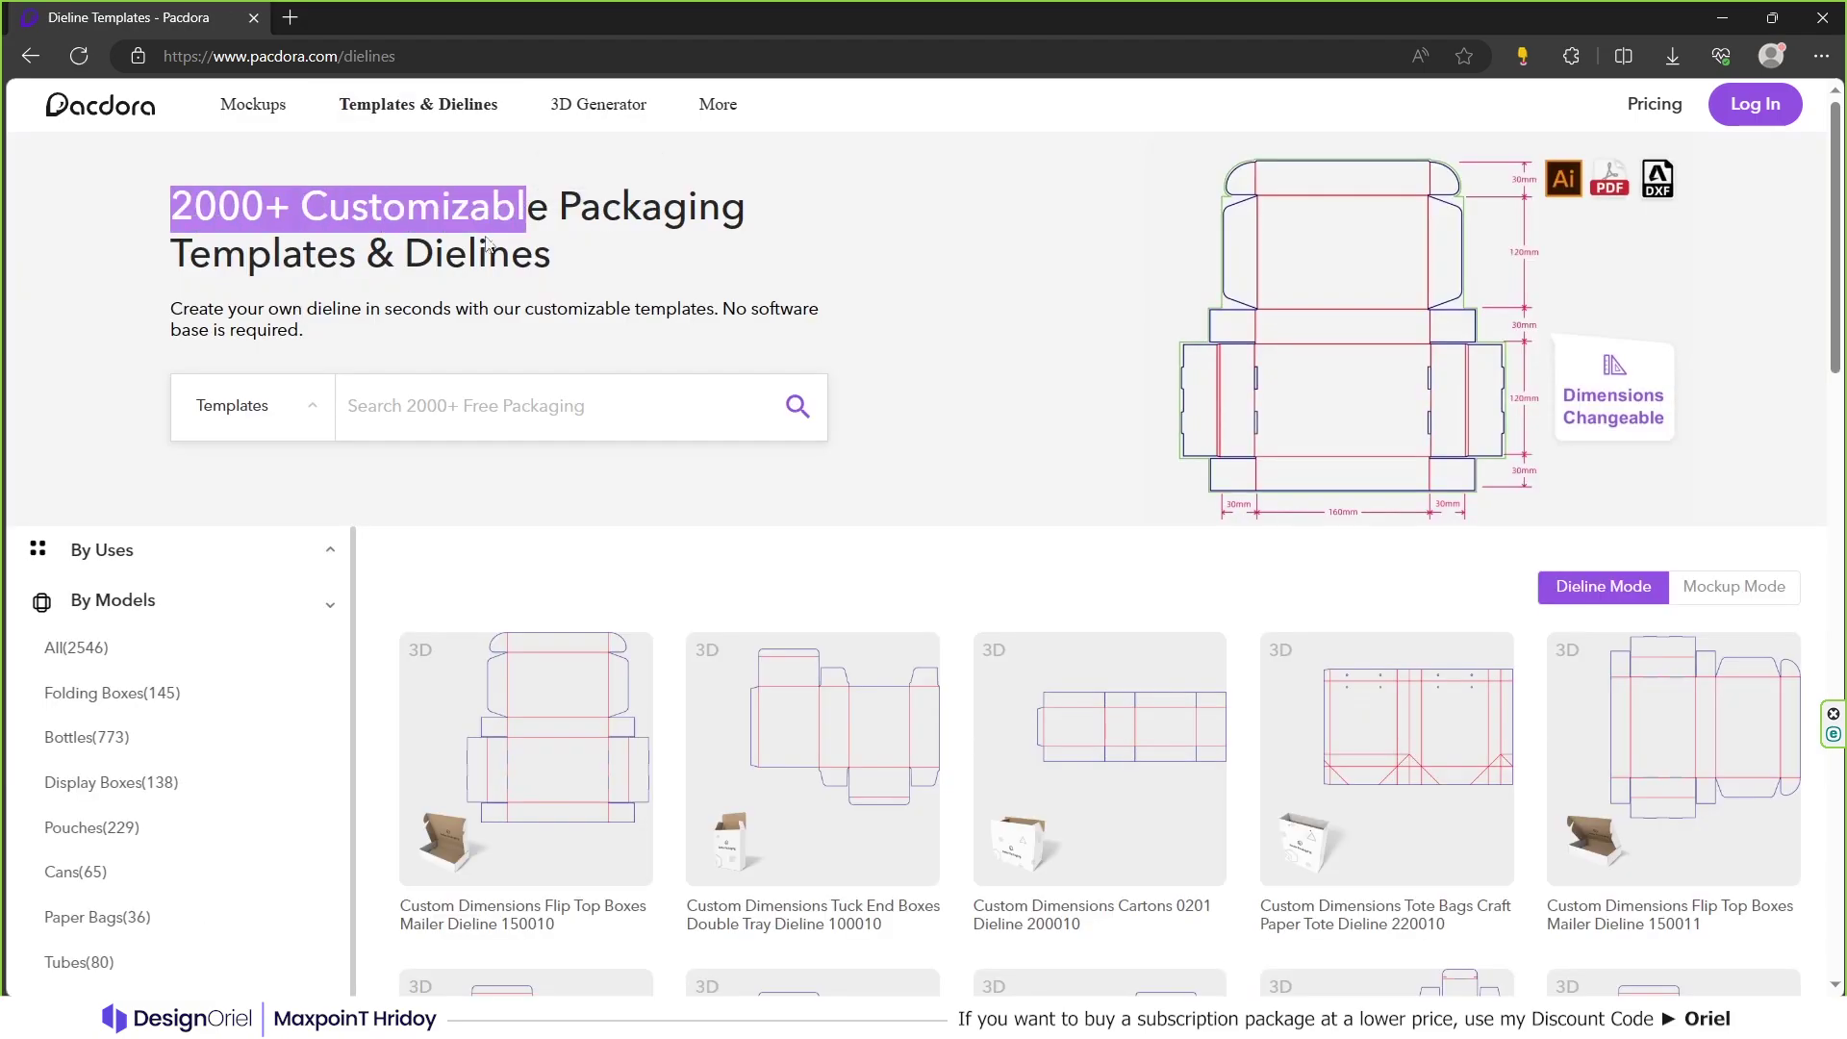
{"action": "left_click", "coordinate": [400, 262]}
{"action": "left_click_drag", "start_coordinate": [400, 262], "coordinate": [550, 262]}
{"action": "left_click", "coordinate": [1597, 595]}
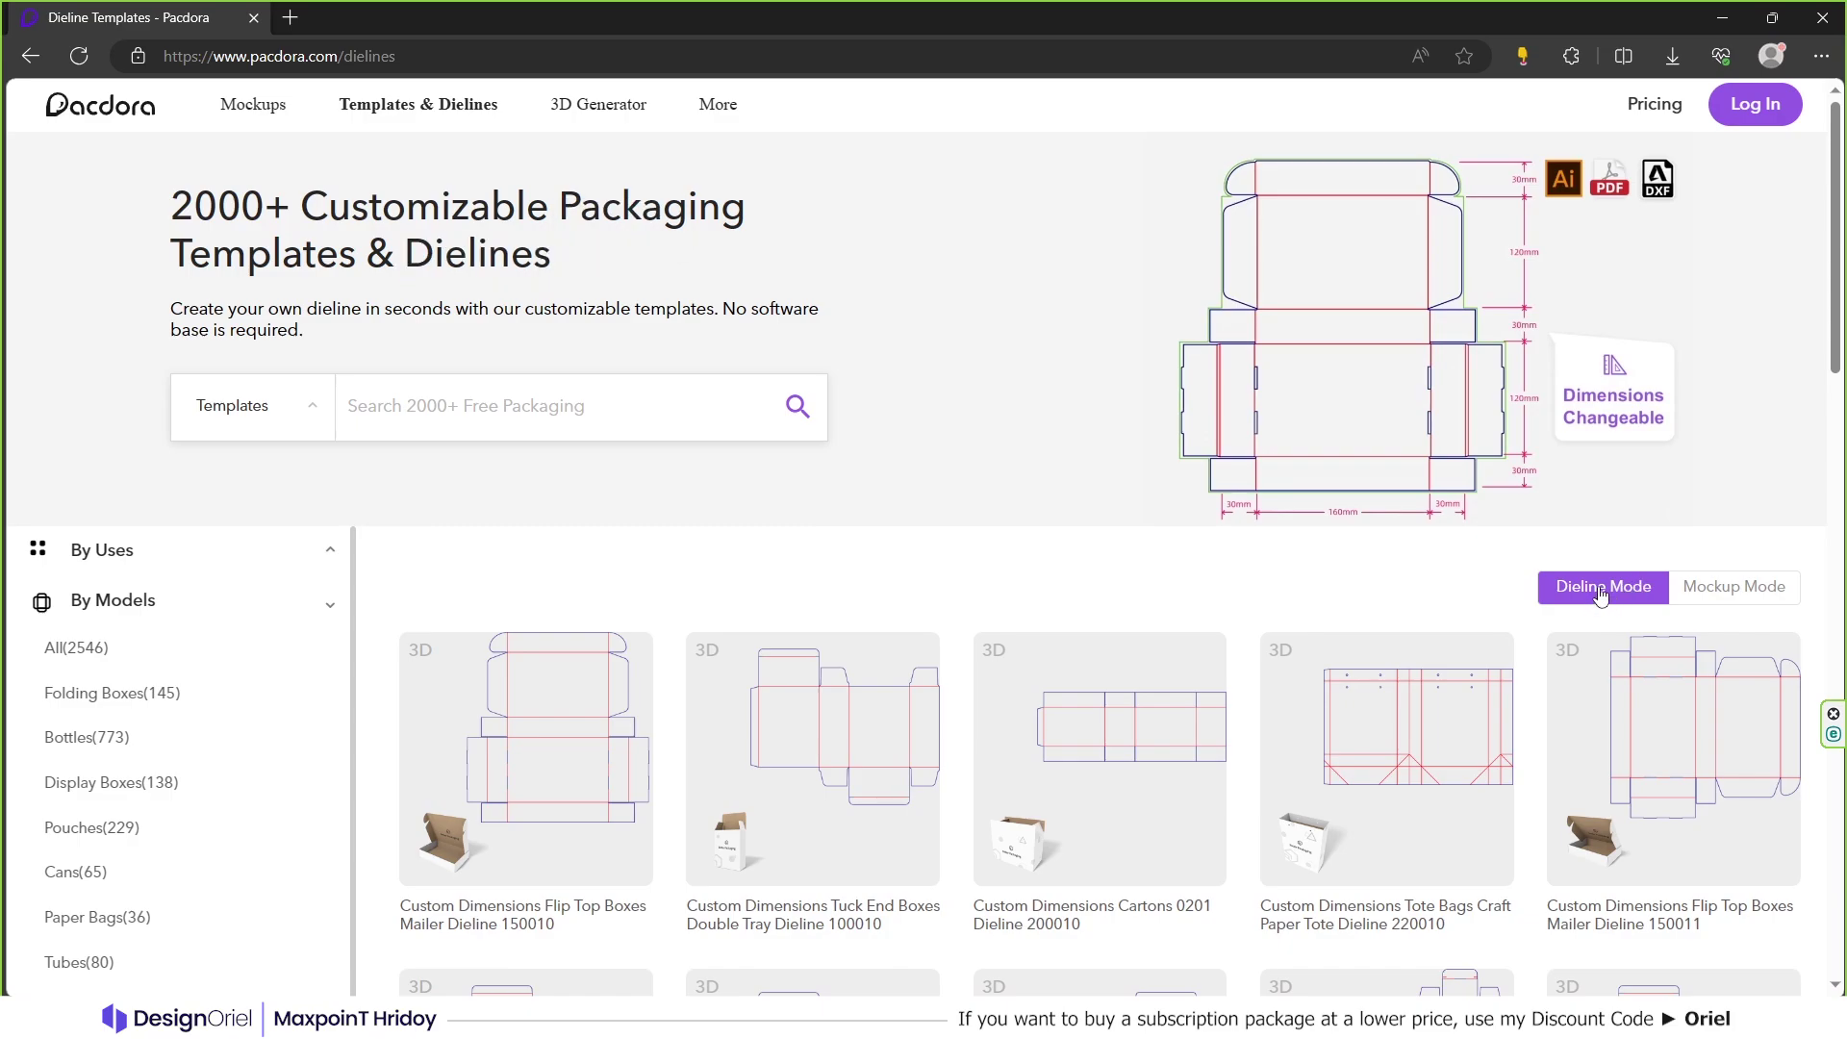
{"action": "left_click", "coordinate": [1727, 591]}
{"action": "left_click", "coordinate": [1651, 594]}
Browse the model categories, filter to Paper Bags and open the Tote Bags Craft Paper Tote Dieline 220010
{"action": "scroll", "coordinate": [207, 707], "scroll_direction": "down", "scroll_amount": 3}
{"action": "scroll", "coordinate": [200, 703], "scroll_direction": "up", "scroll_amount": 3}
{"action": "scroll", "coordinate": [200, 704], "scroll_direction": "down", "scroll_amount": 5}
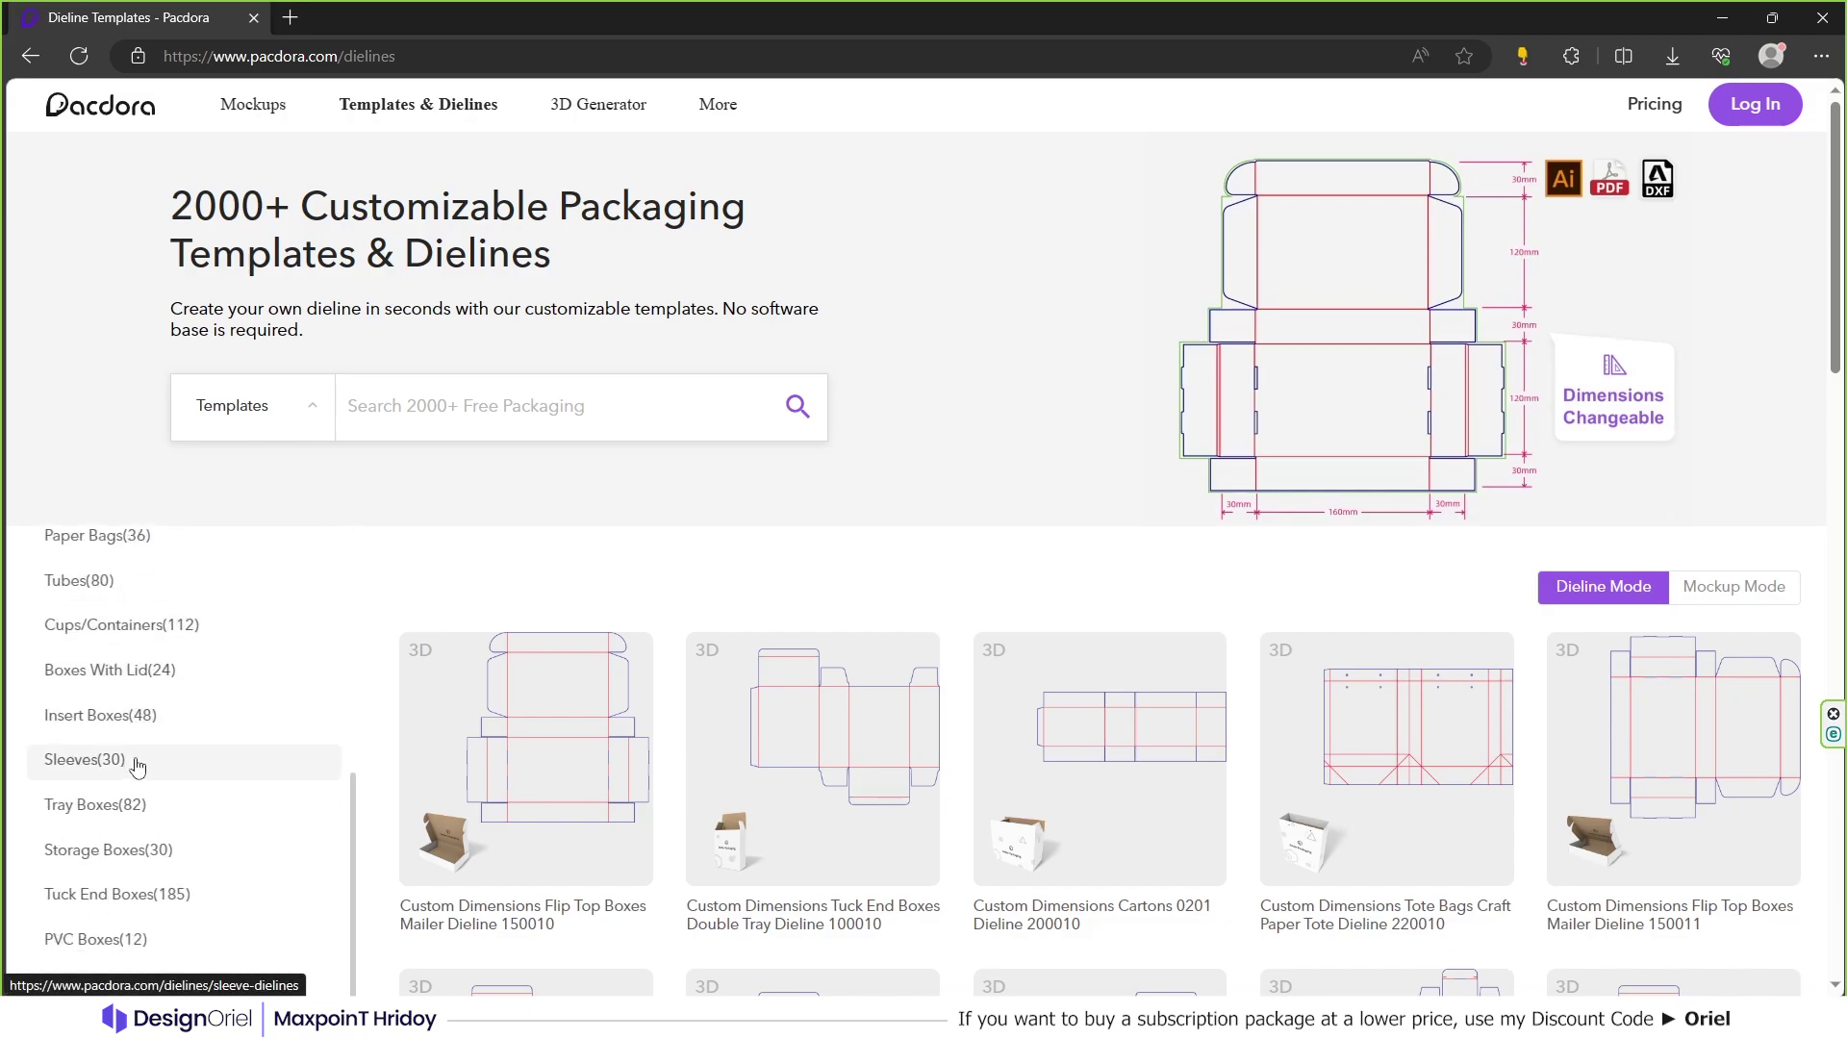
{"action": "scroll", "coordinate": [152, 769], "scroll_direction": "down", "scroll_amount": 1}
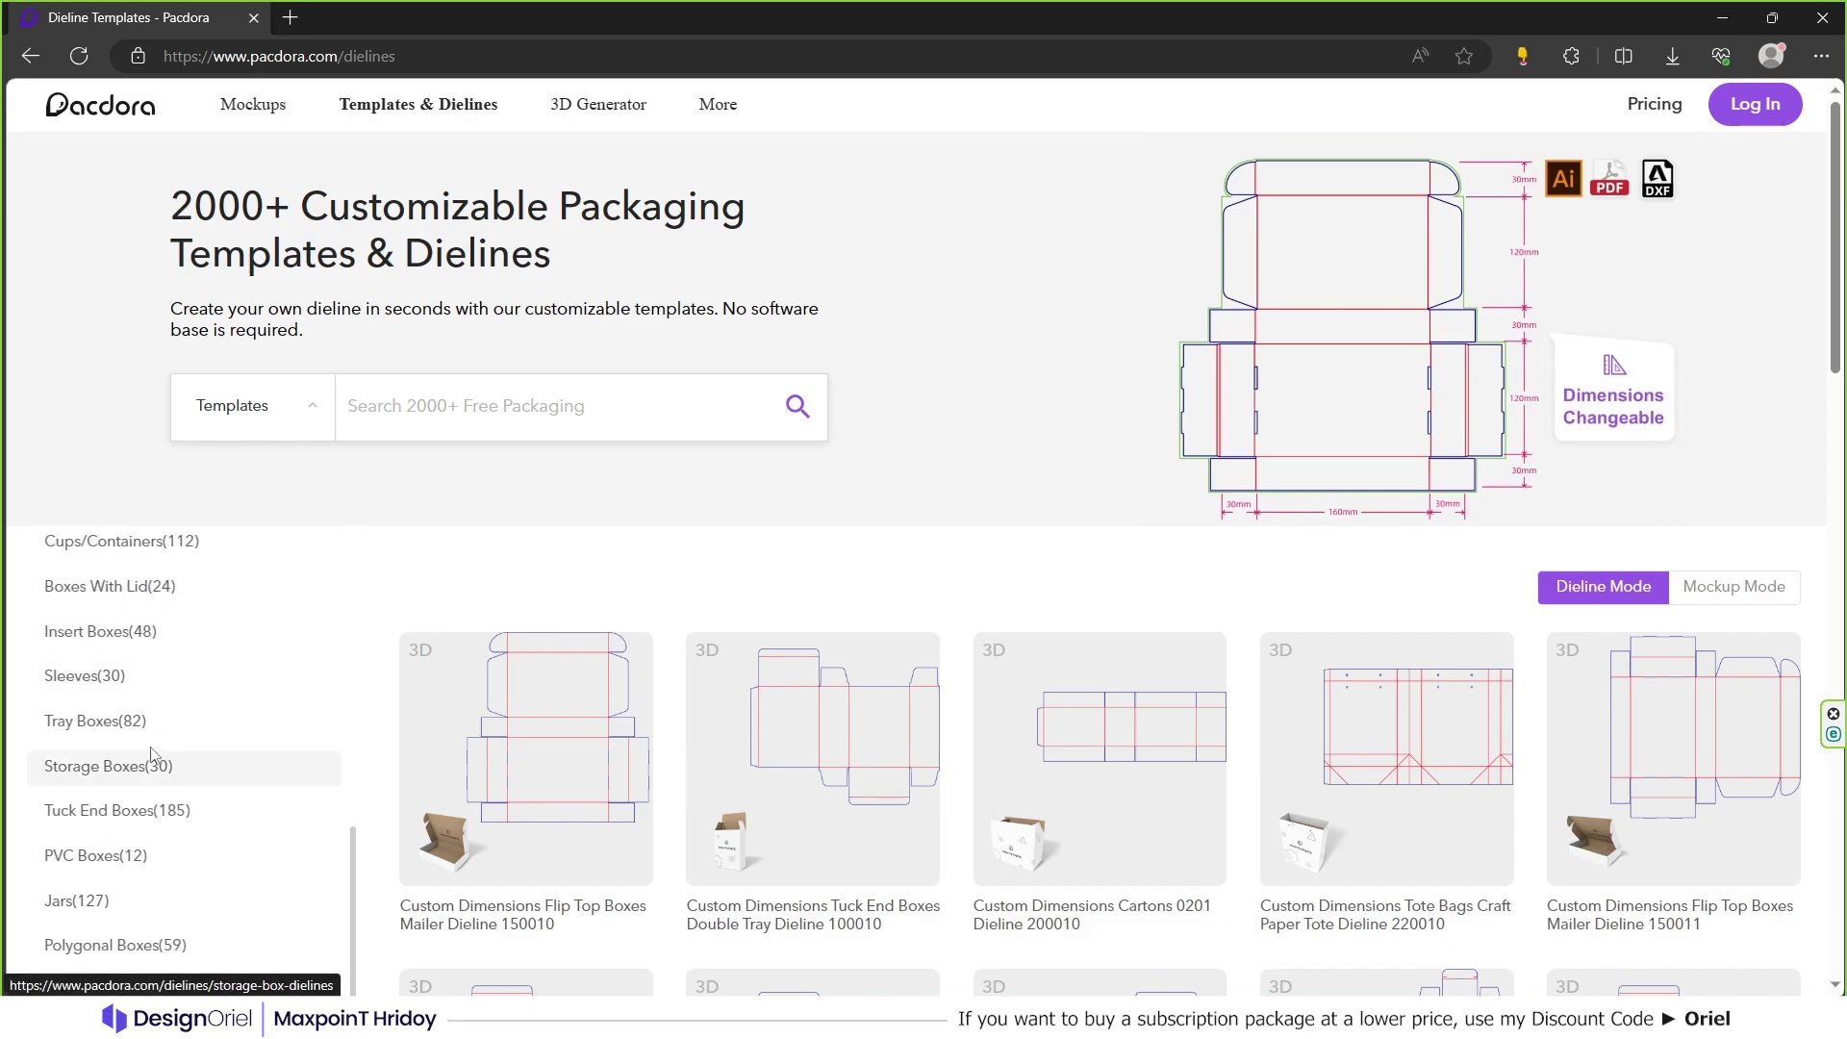
{"action": "scroll", "coordinate": [150, 749], "scroll_direction": "up", "scroll_amount": 5}
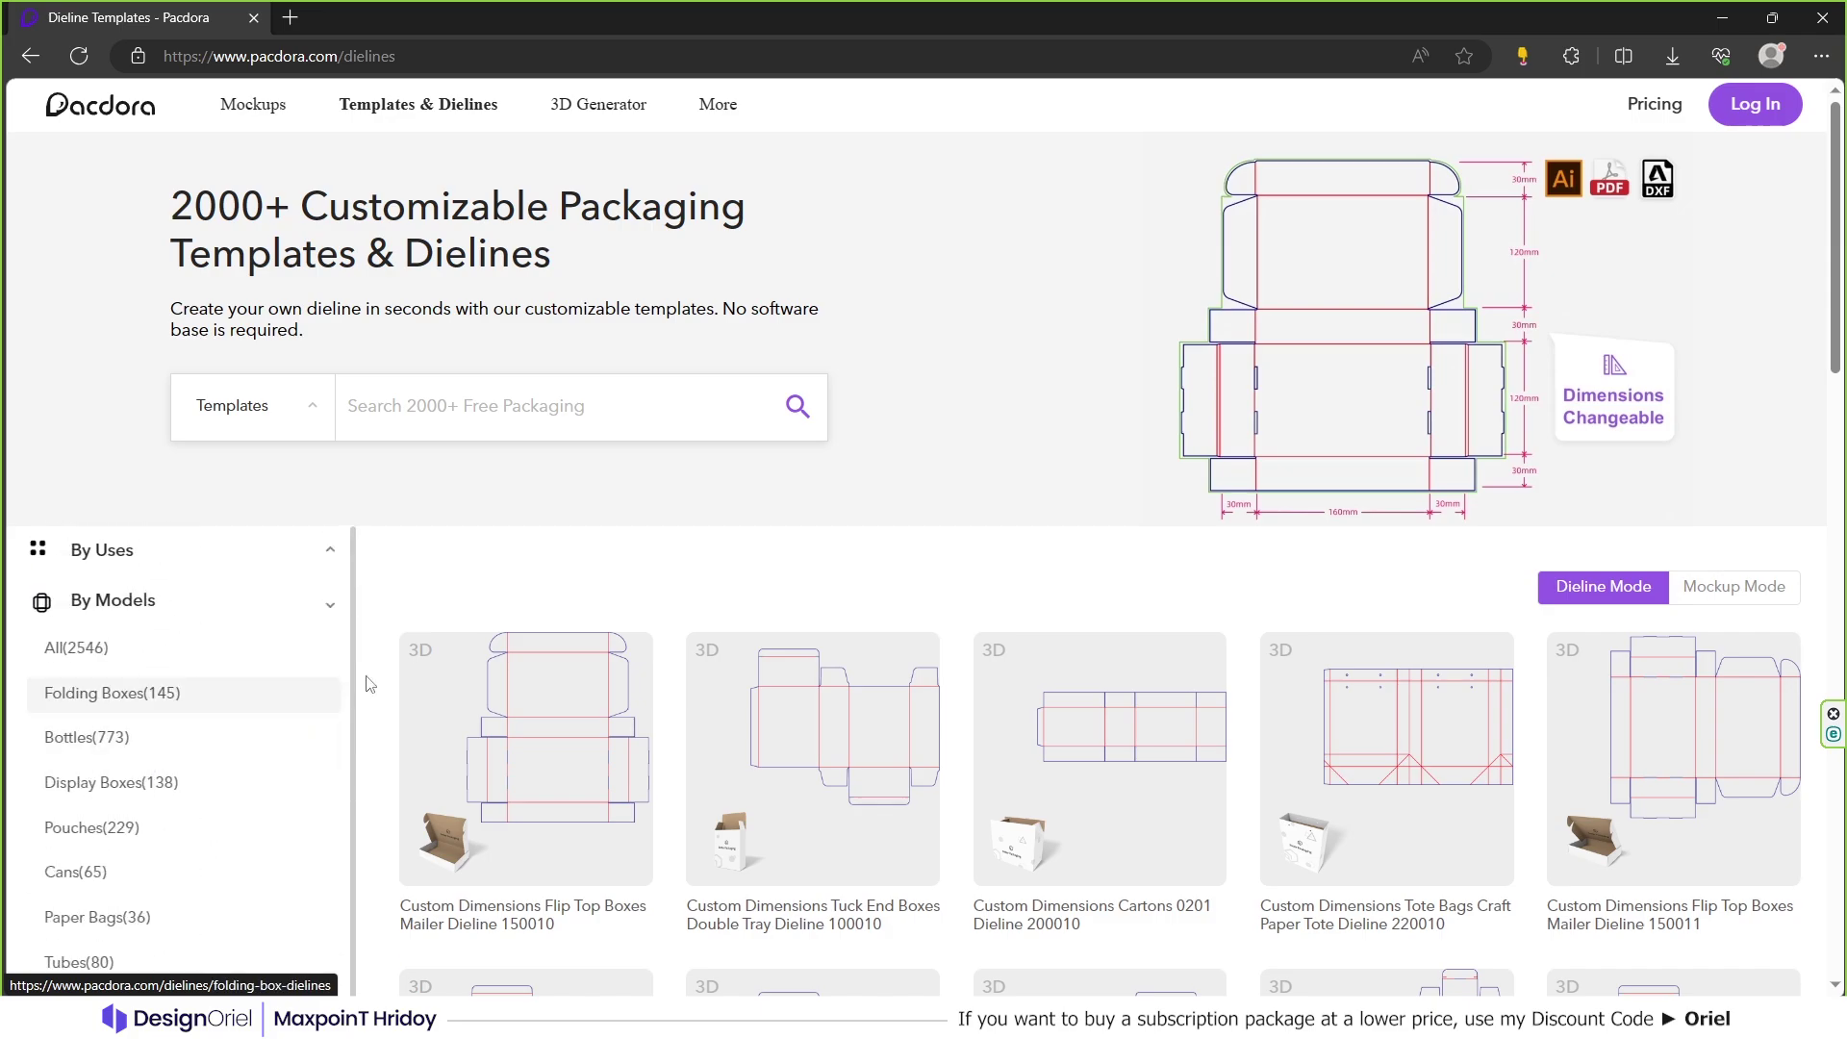
{"action": "scroll", "coordinate": [370, 685], "scroll_direction": "down", "scroll_amount": 10}
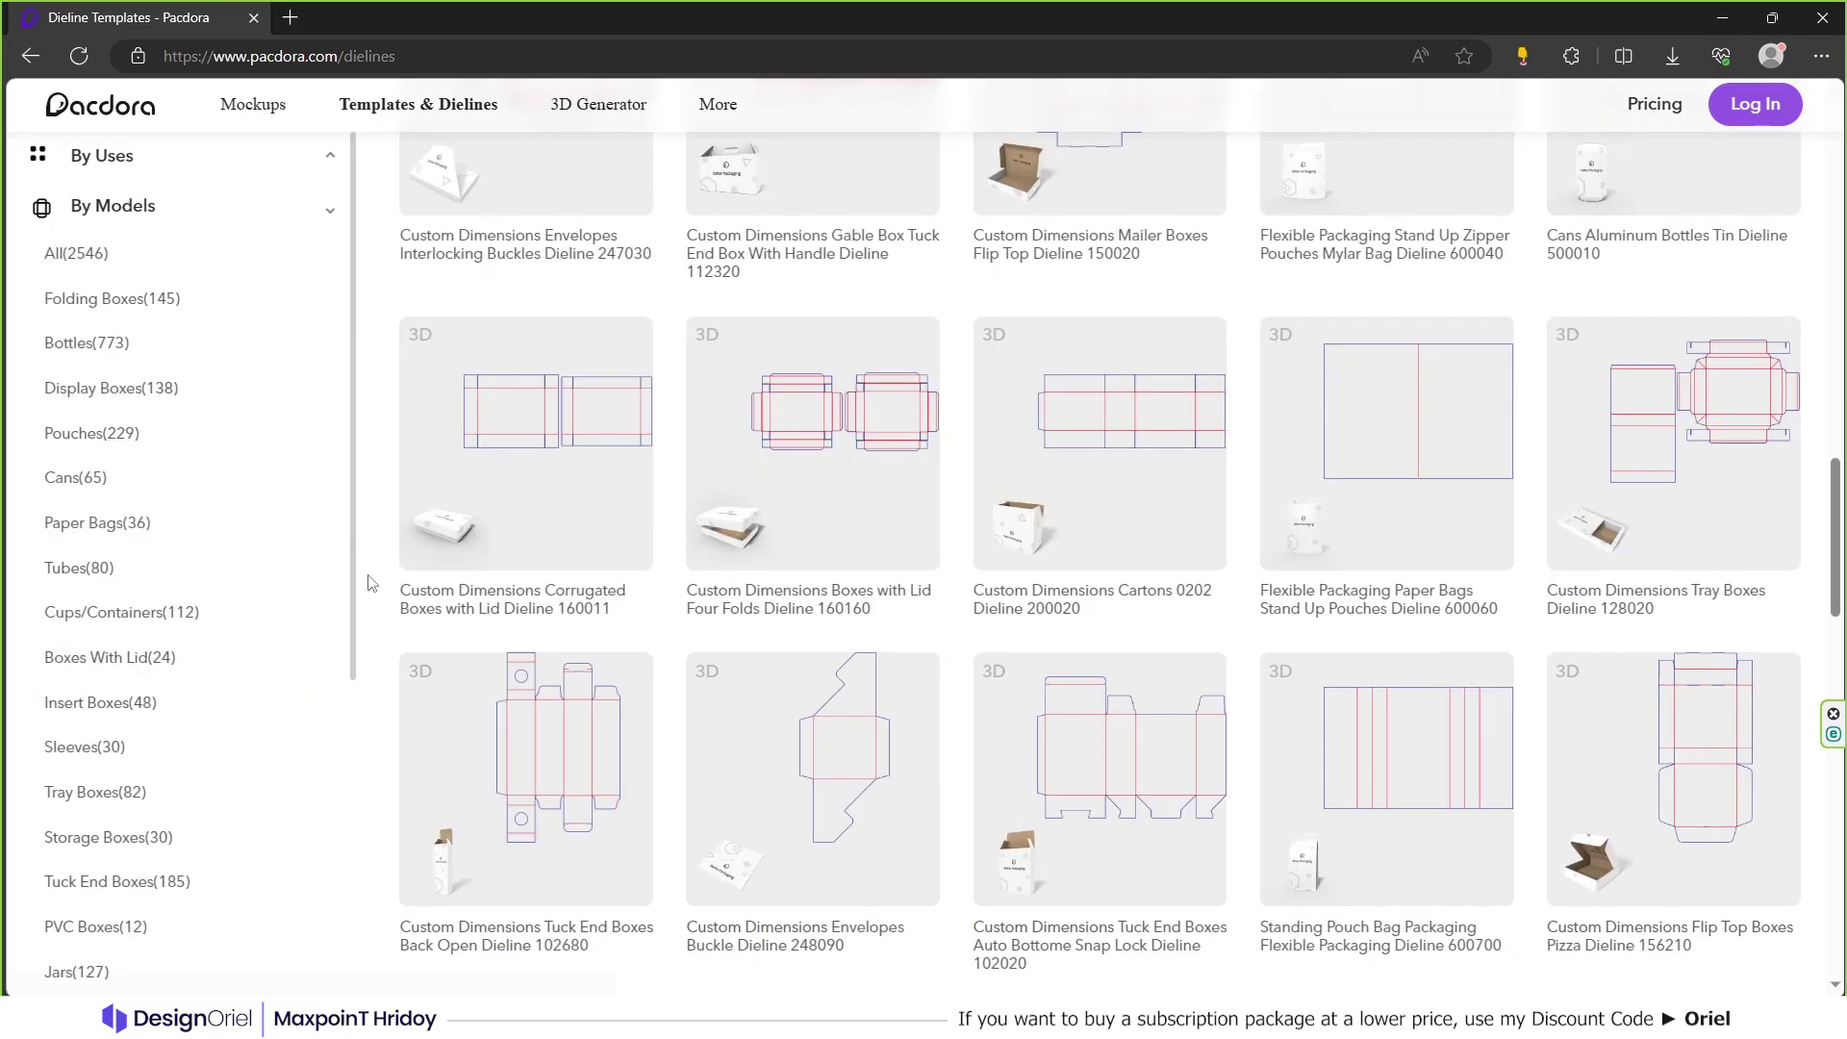
{"action": "left_click", "coordinate": [97, 528]}
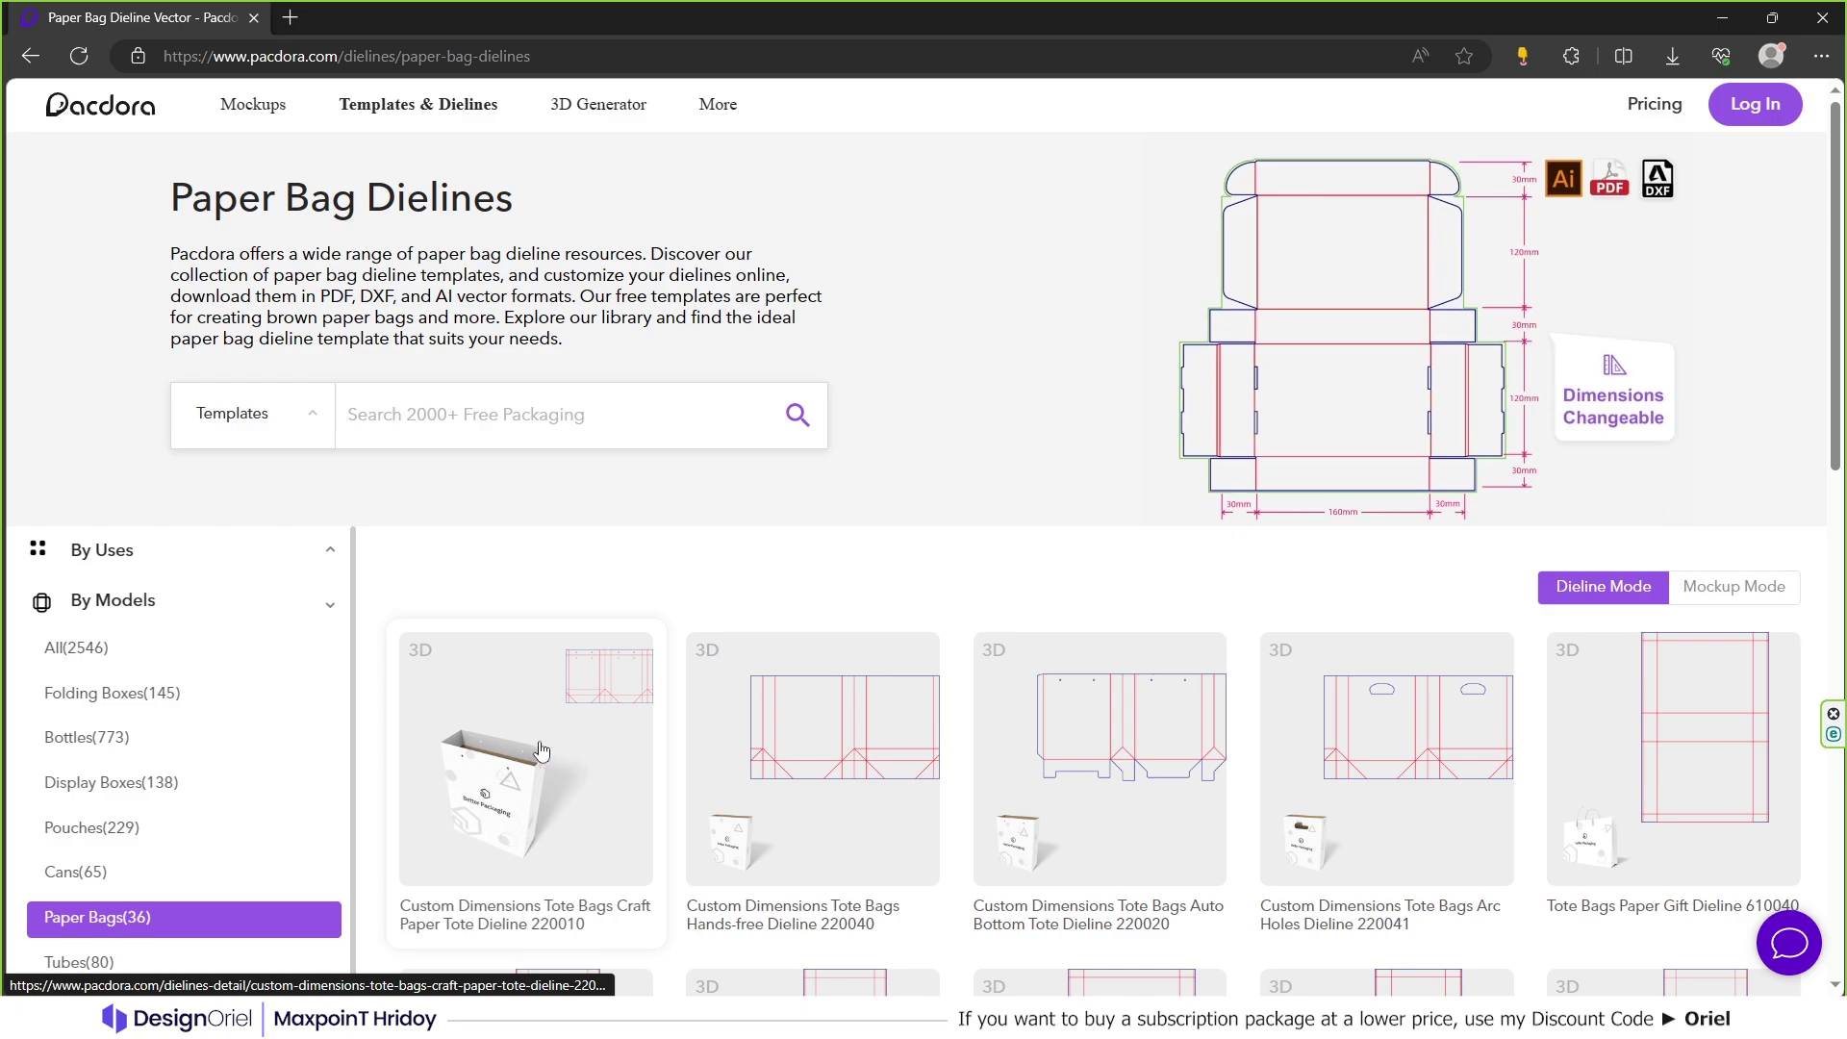
{"action": "left_click", "coordinate": [526, 774]}
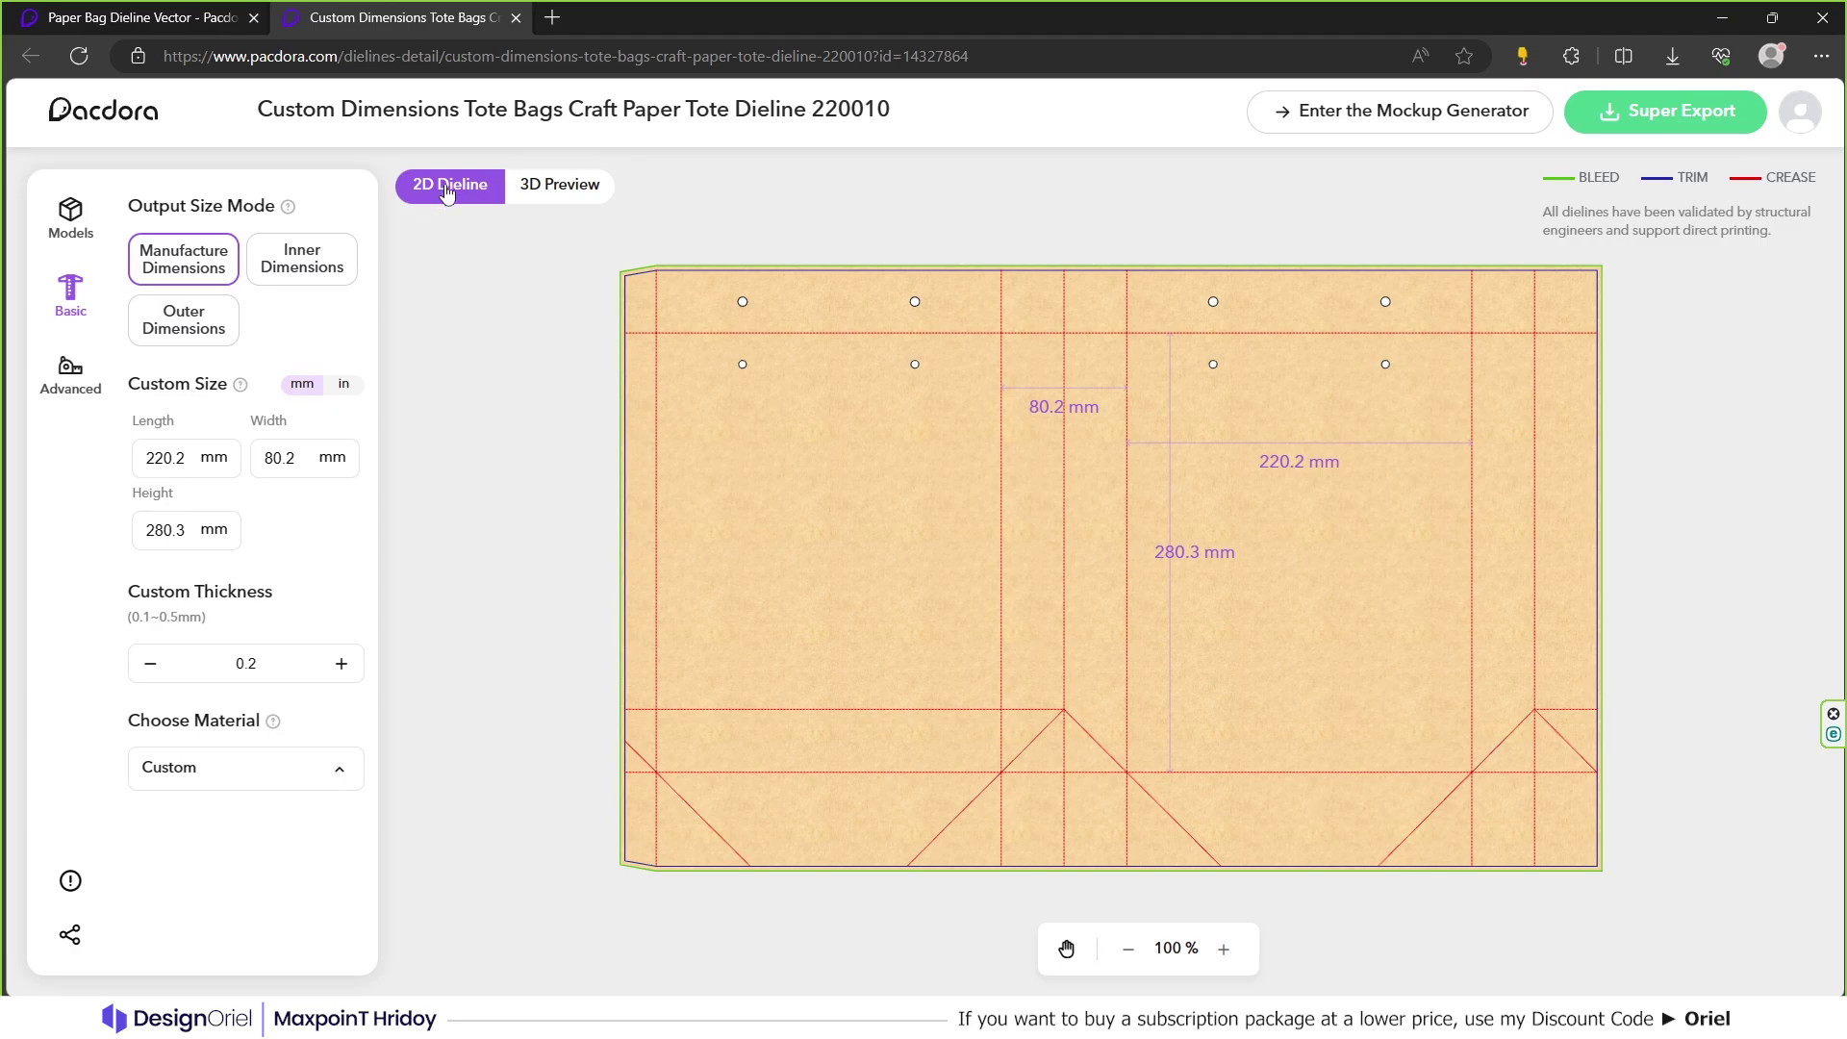
Preview the tote bag in 3D, rotate it, and return to the 2D dieline
{"action": "left_click", "coordinate": [577, 196]}
{"action": "left_click_drag", "start_coordinate": [1018, 527], "coordinate": [1227, 543]}
{"action": "left_click", "coordinate": [461, 190]}
Check the editable width, length and height dimensions on the dieline, and view the sizes in inches before returning to millimetres
{"action": "left_click", "coordinate": [1059, 407]}
{"action": "left_click", "coordinate": [1052, 407]}
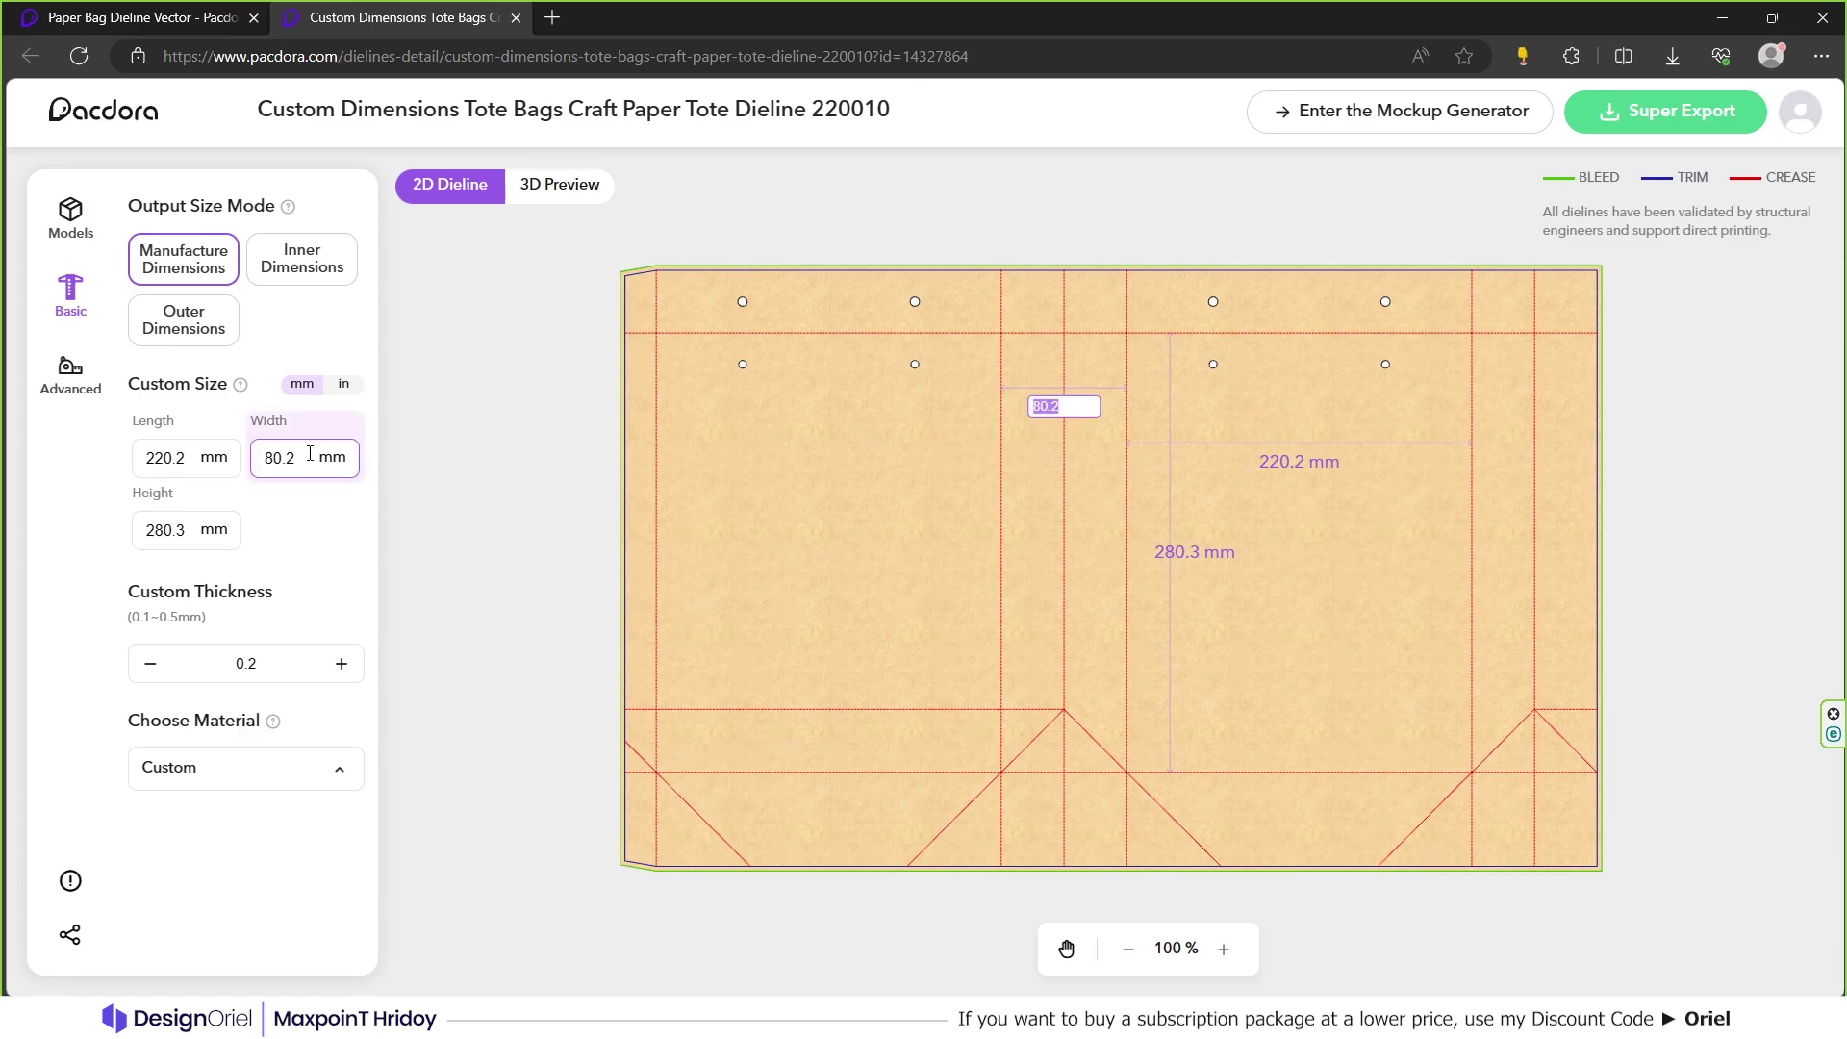
{"action": "left_click", "coordinate": [1299, 462]}
{"action": "left_click", "coordinate": [1294, 460]}
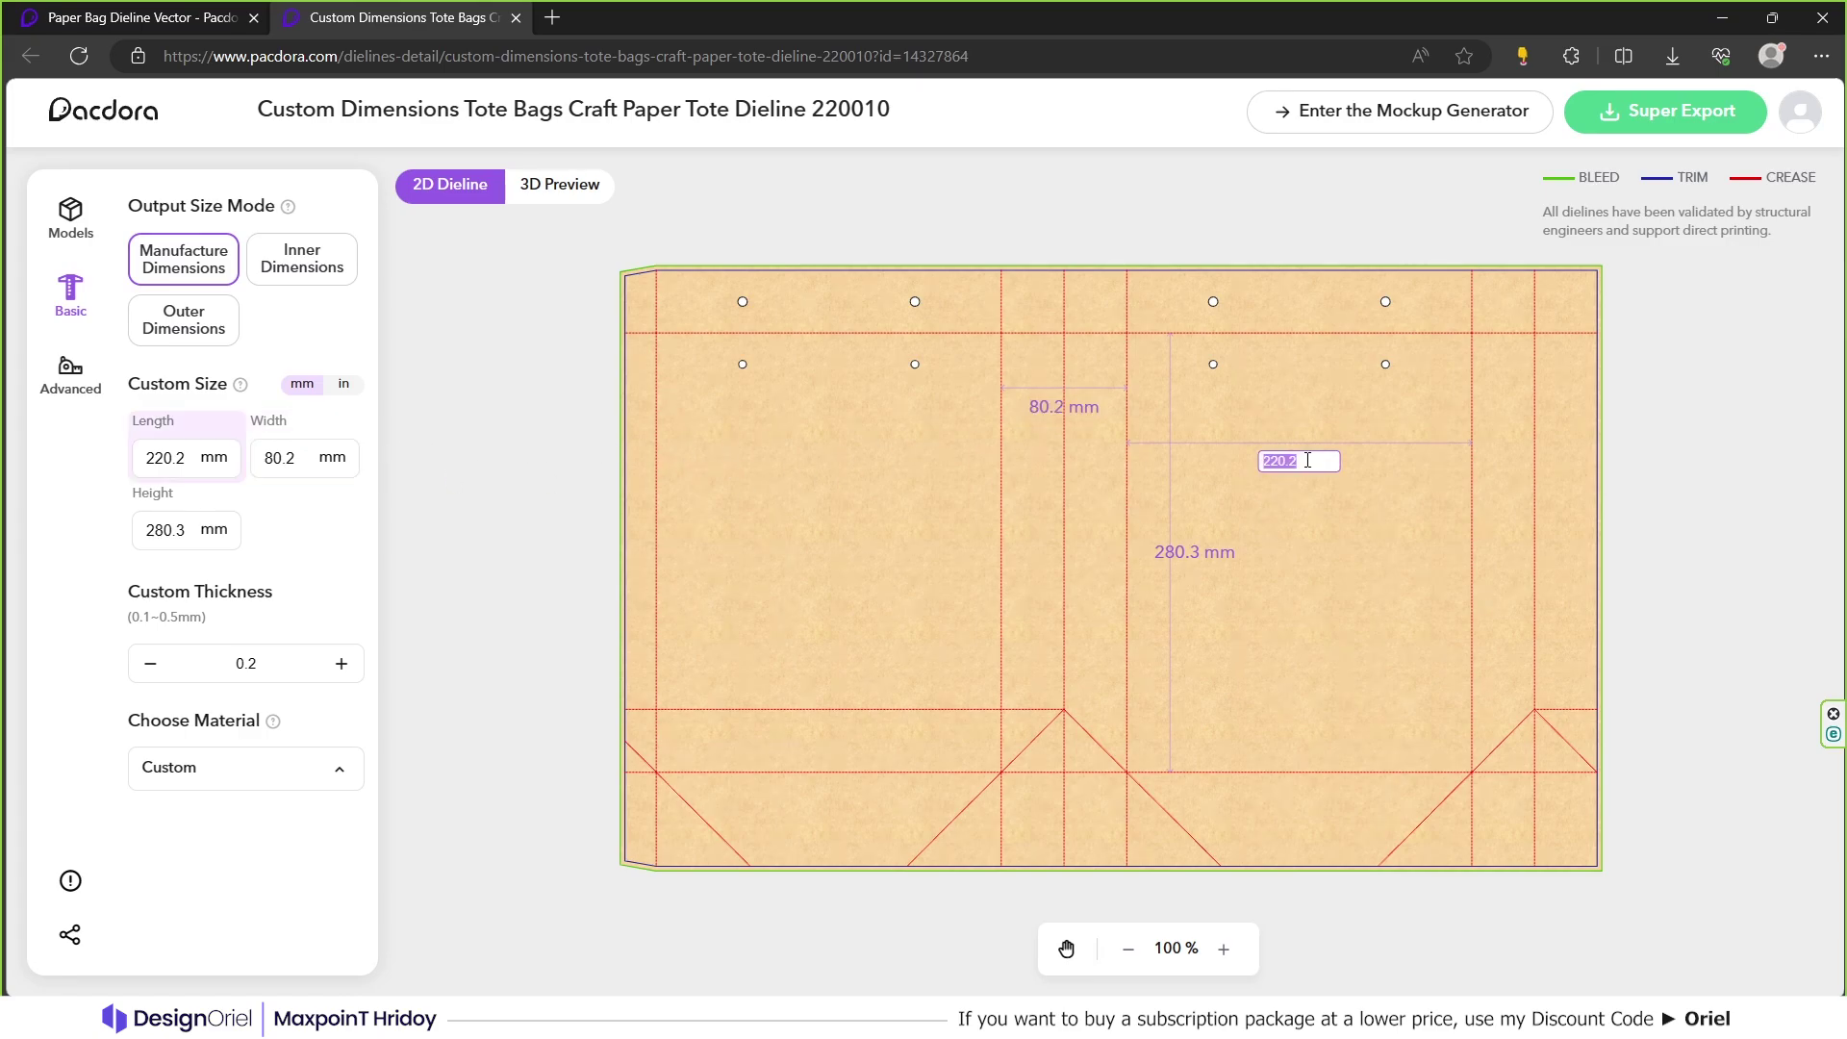
{"action": "double_click", "coordinate": [1194, 552]}
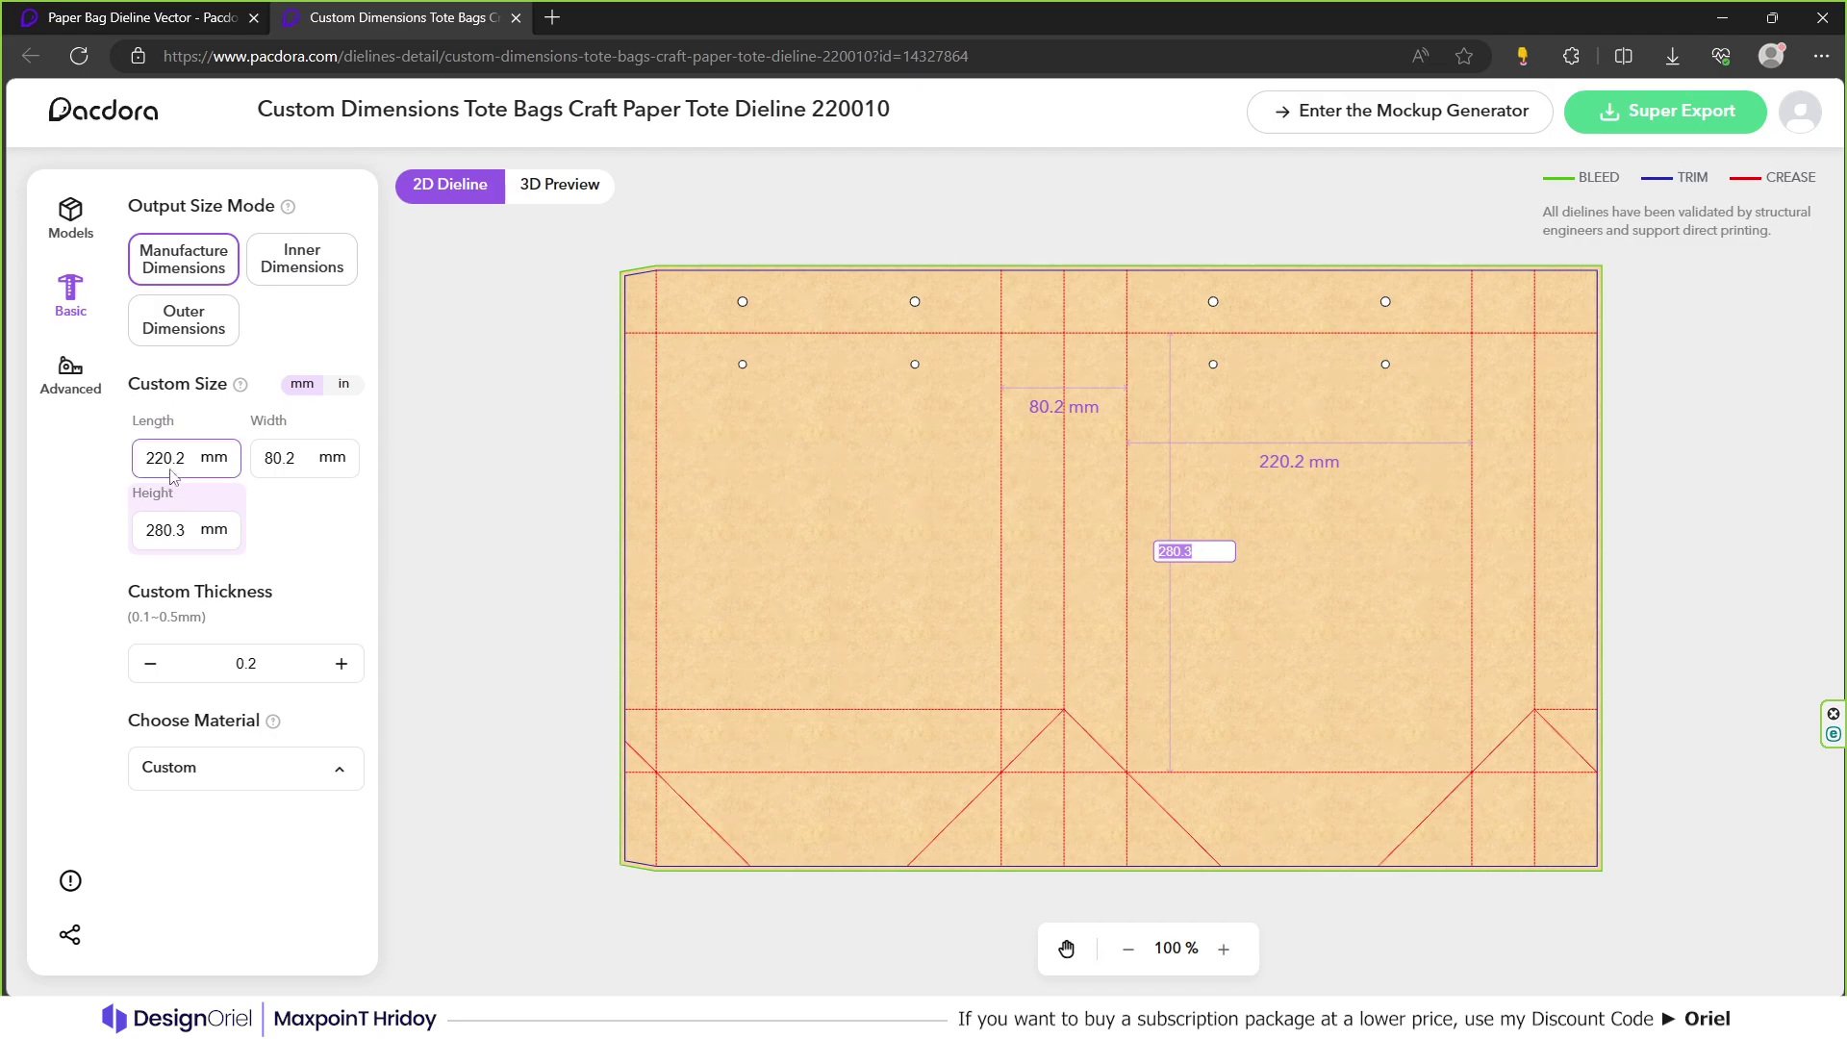
{"action": "left_click", "coordinate": [341, 395]}
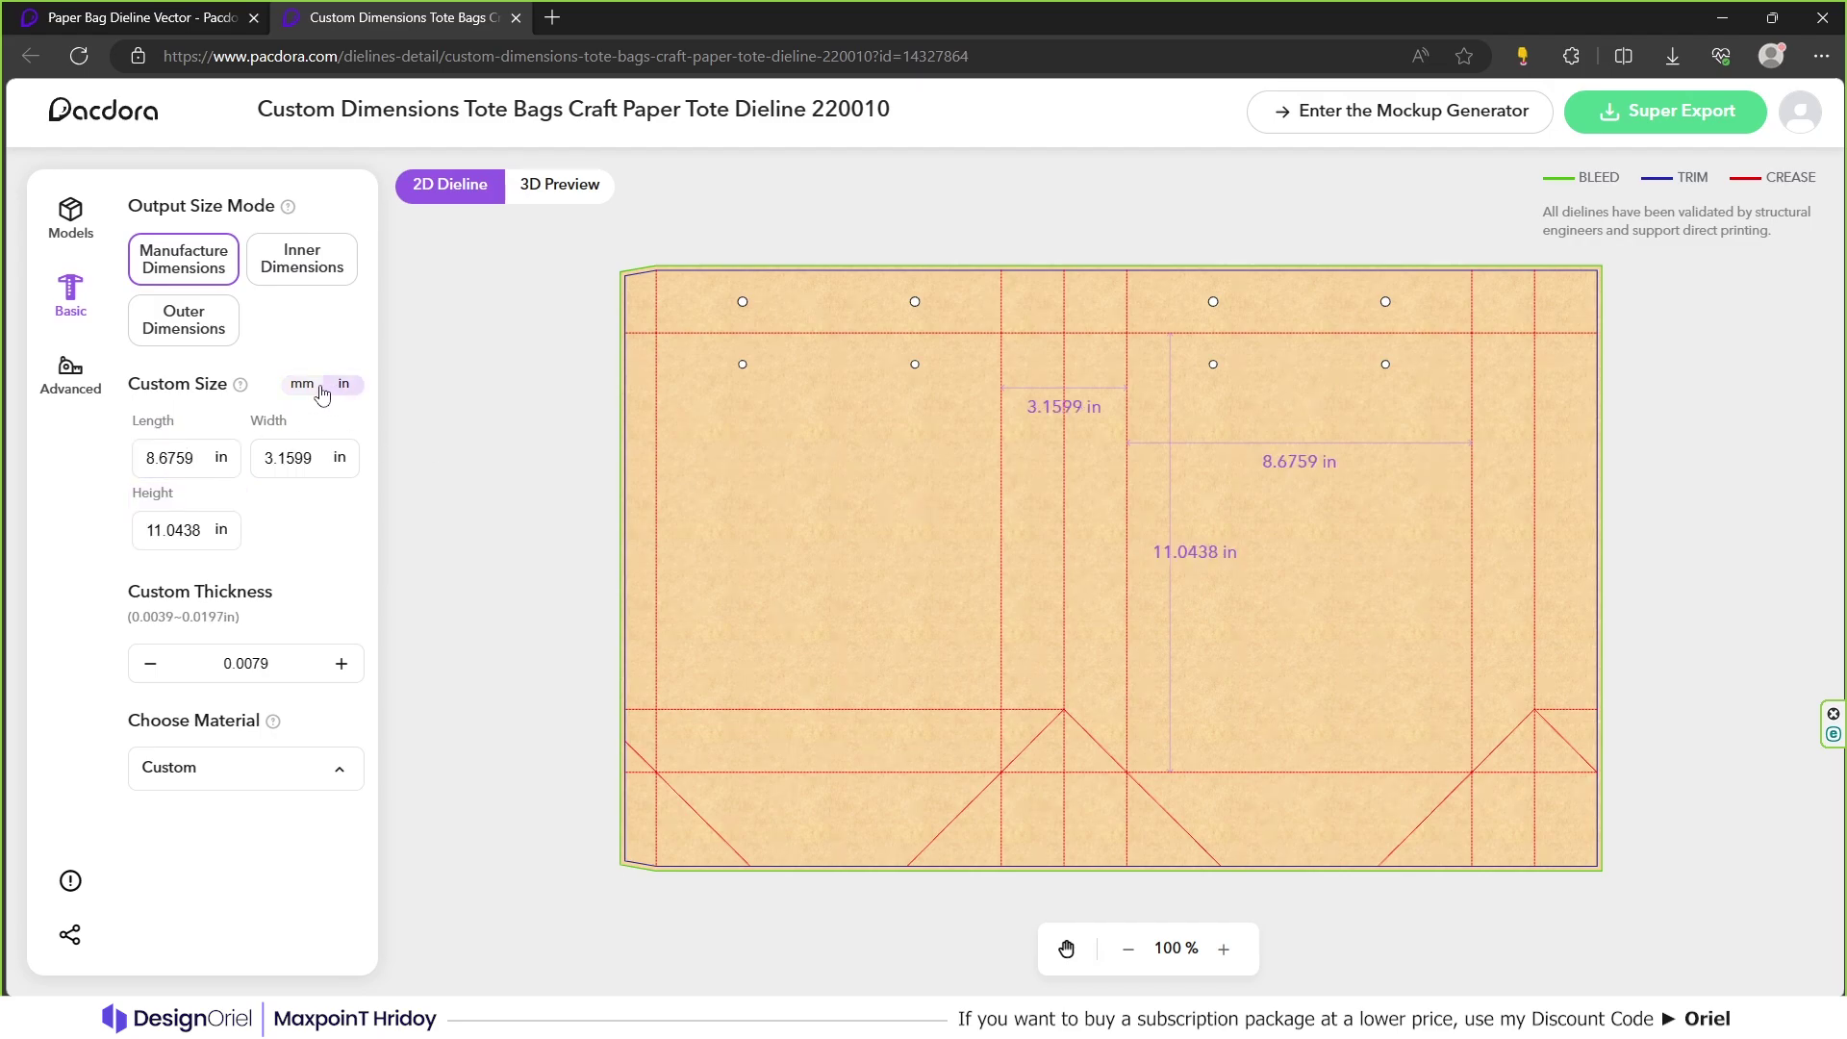
{"action": "left_click", "coordinate": [302, 385]}
Set the tote bag's custom size to 330 mm length, 100 mm width and 250 mm height
{"action": "double_click", "coordinate": [166, 458]}
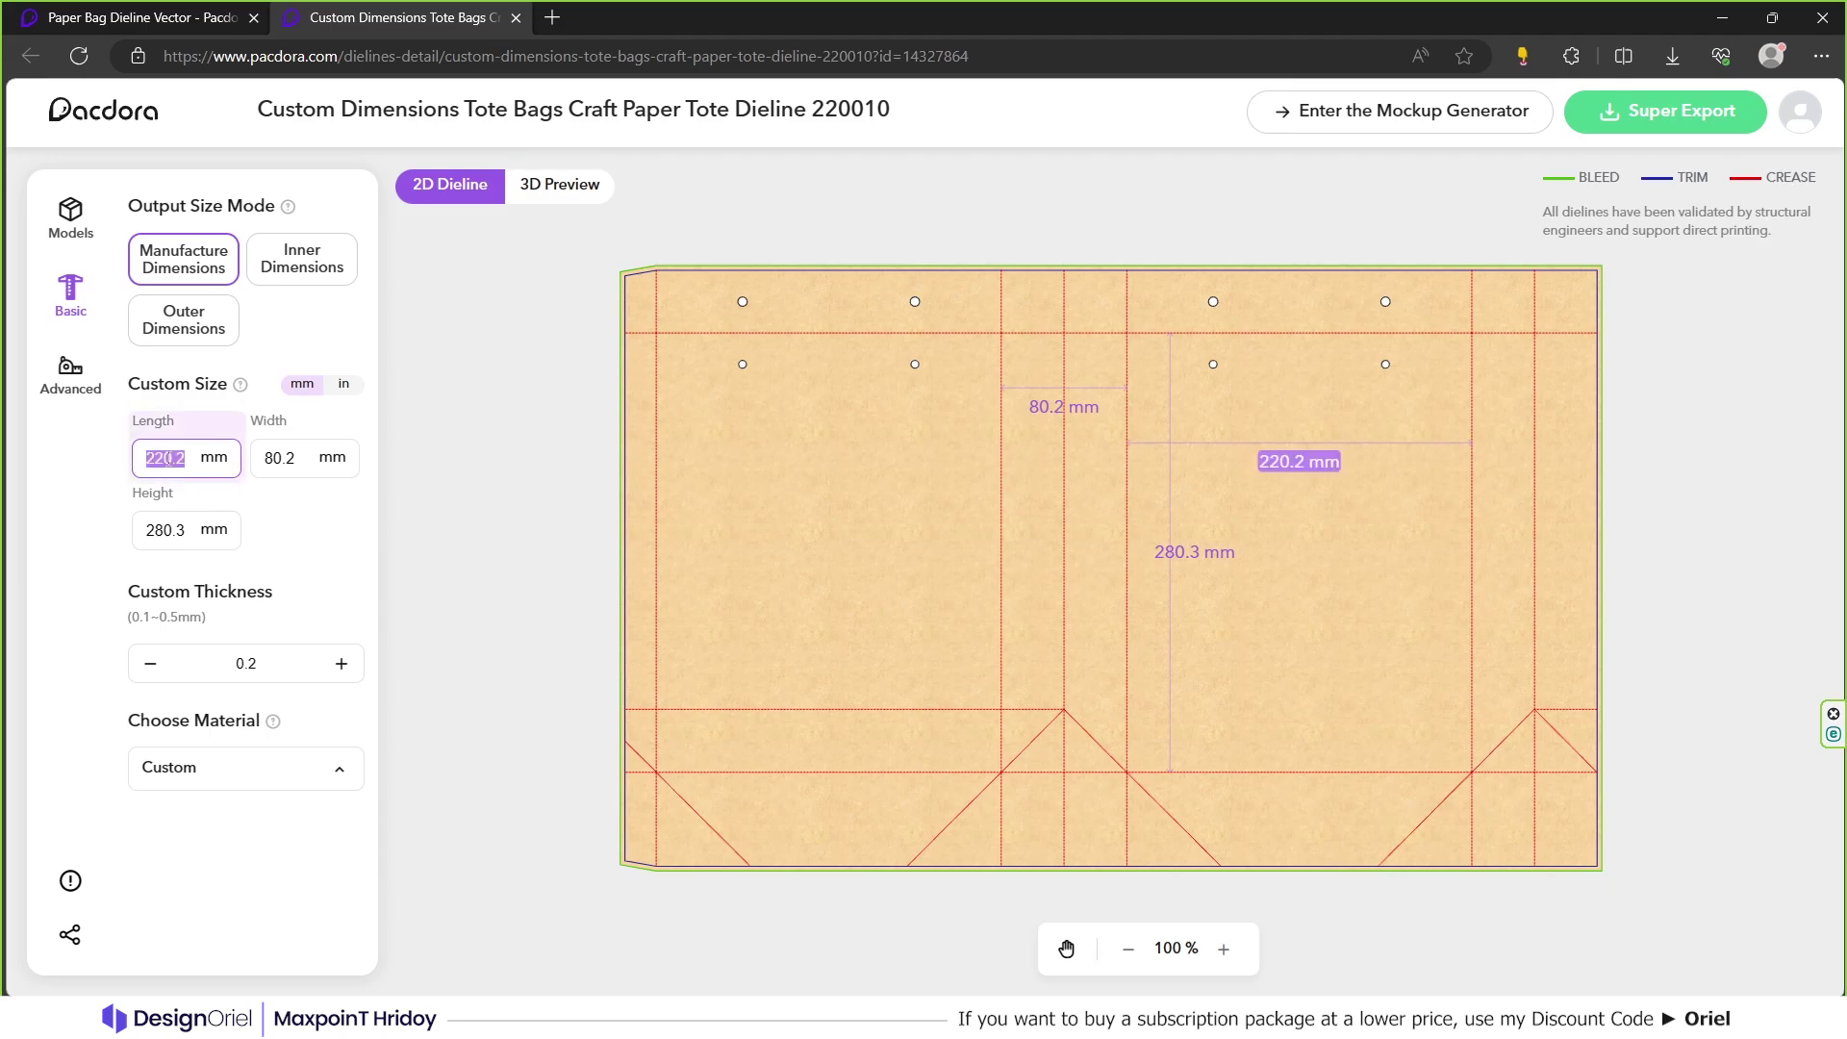
{"action": "type", "text": "330"}
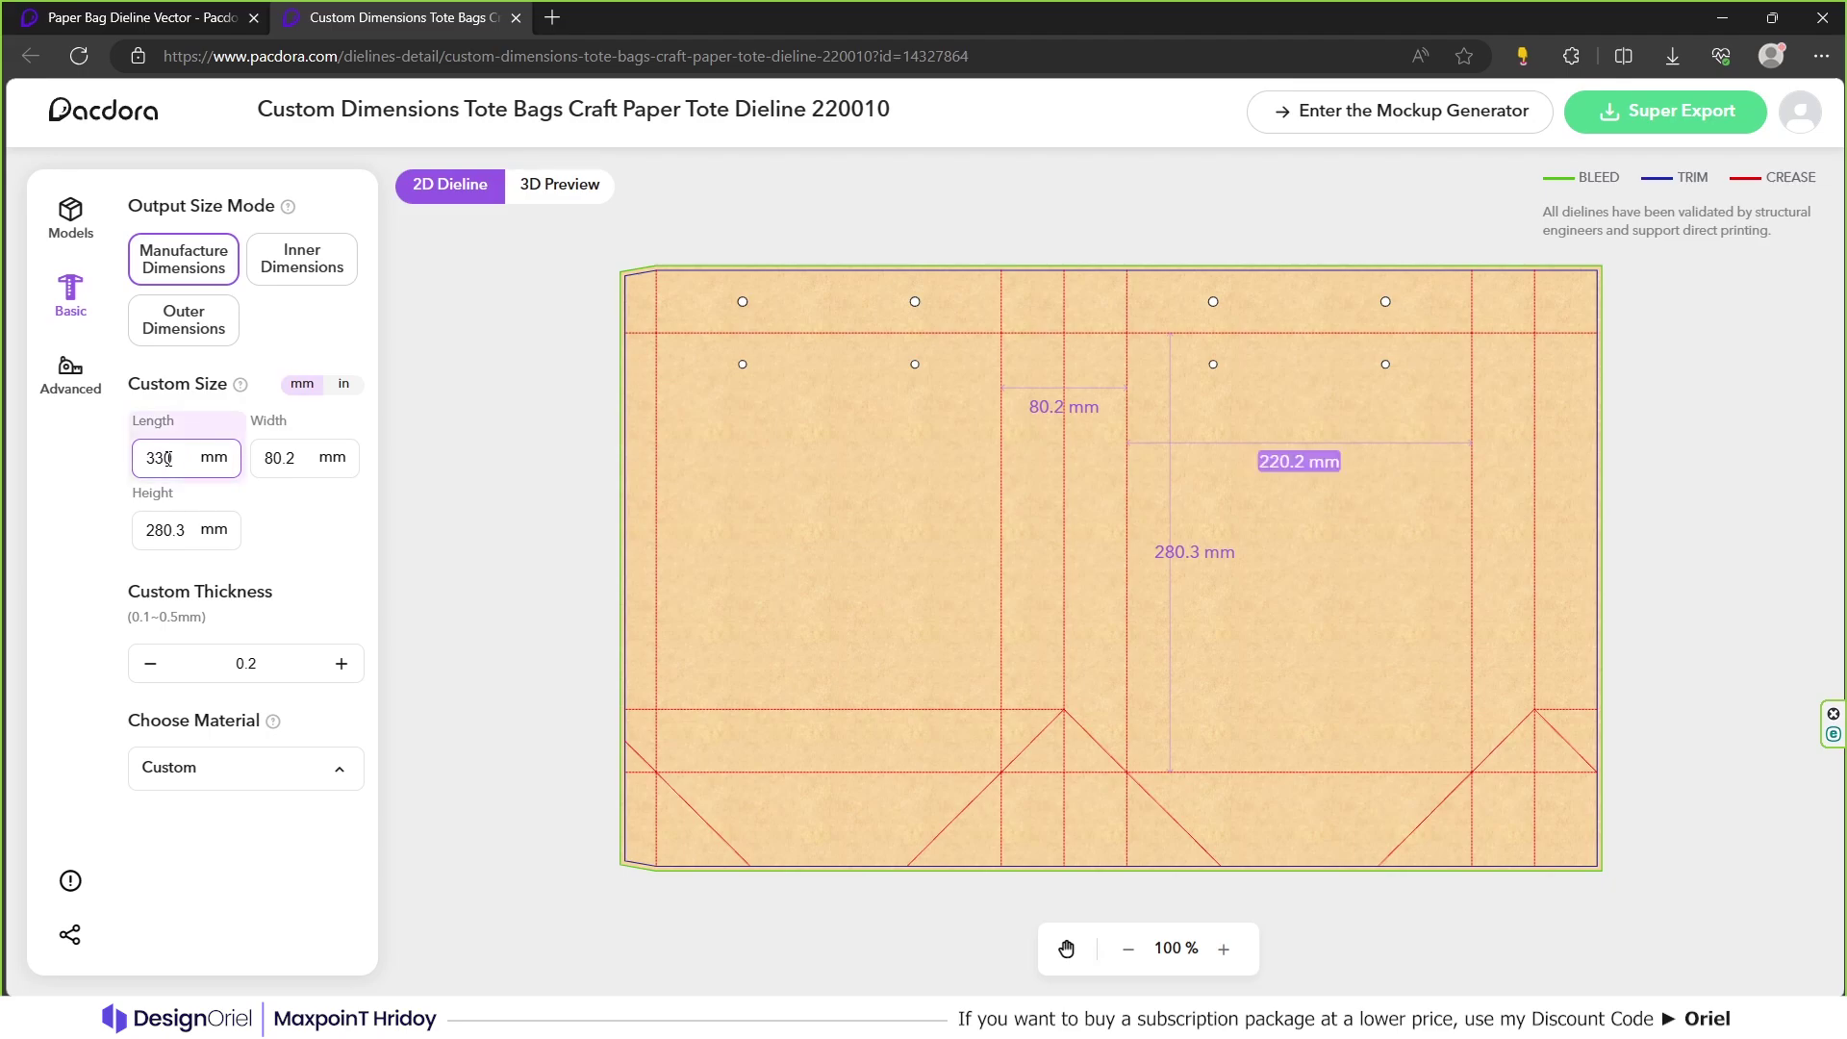
{"action": "double_click", "coordinate": [272, 459]}
{"action": "type", "text": "100"}
{"action": "double_click", "coordinate": [157, 528]}
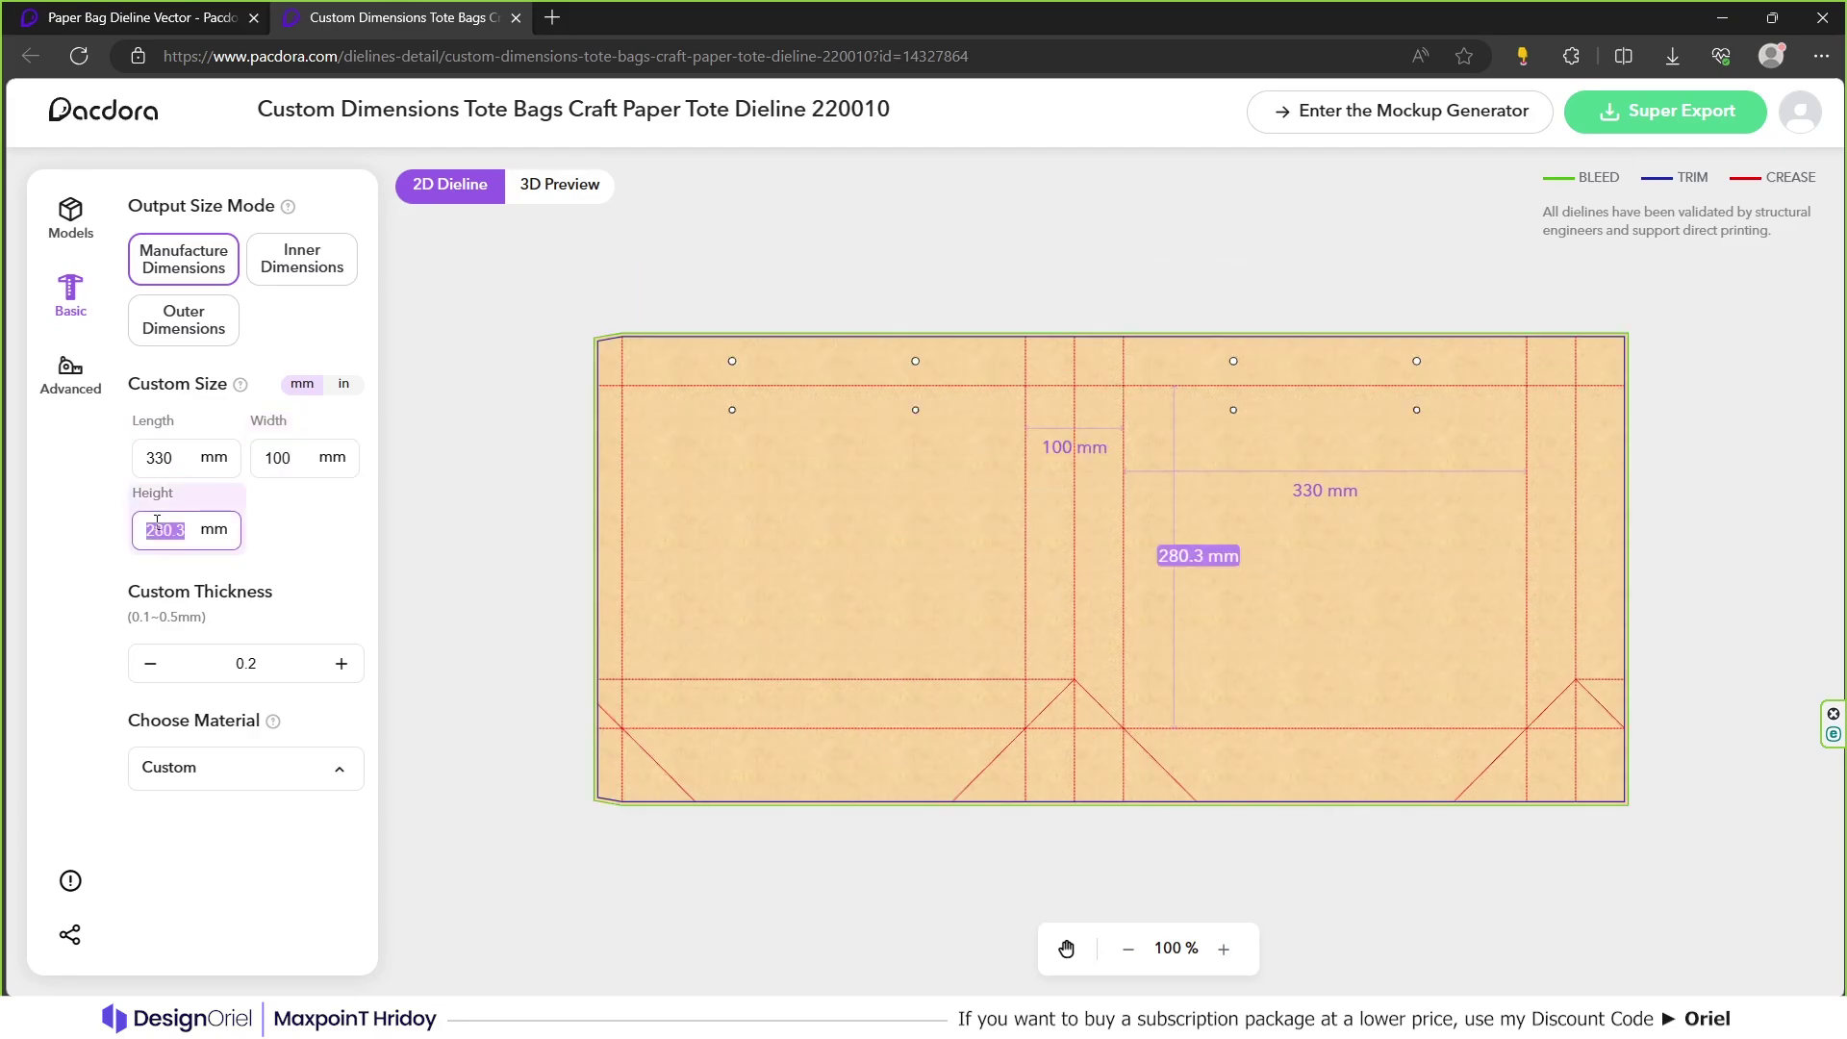
{"action": "type", "text": "250"}
{"action": "left_click", "coordinate": [231, 563]}
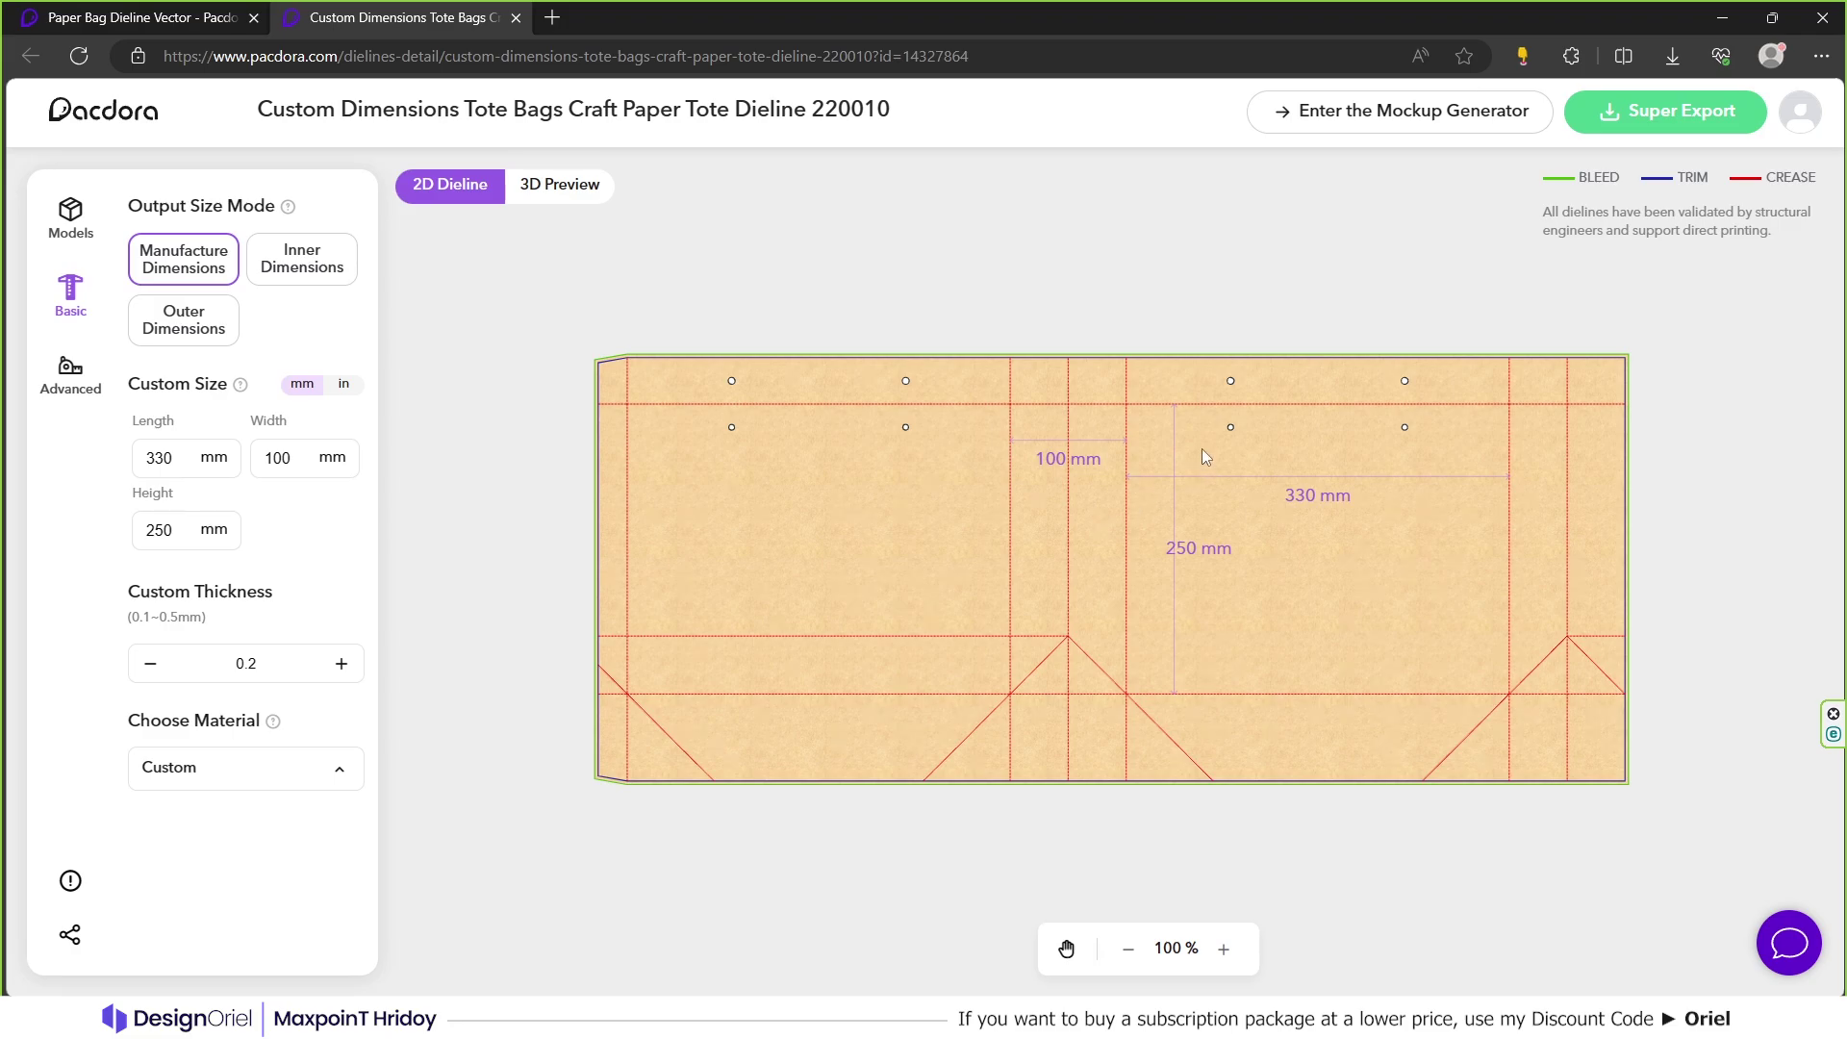
Sign in to the account and export the dieline as an AI file in CMYK color mode
{"action": "left_click", "coordinate": [1675, 121]}
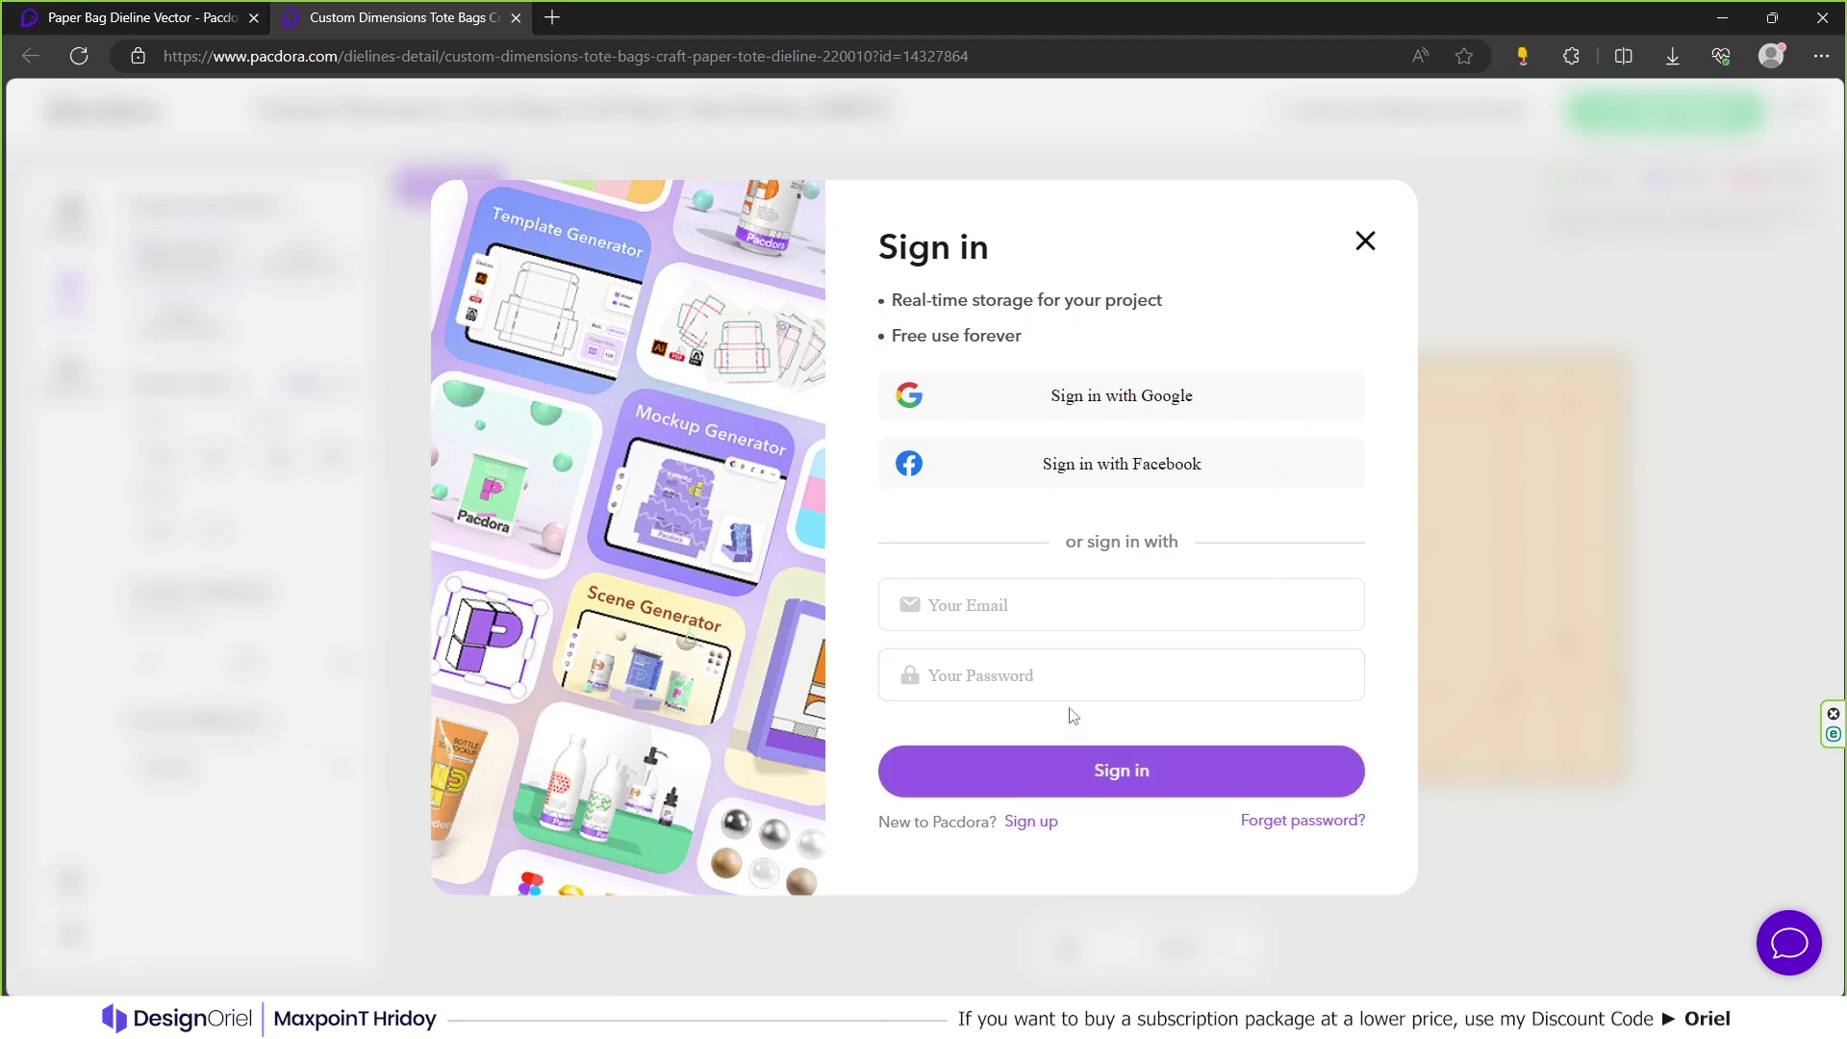
{"action": "left_click", "coordinate": [998, 604]}
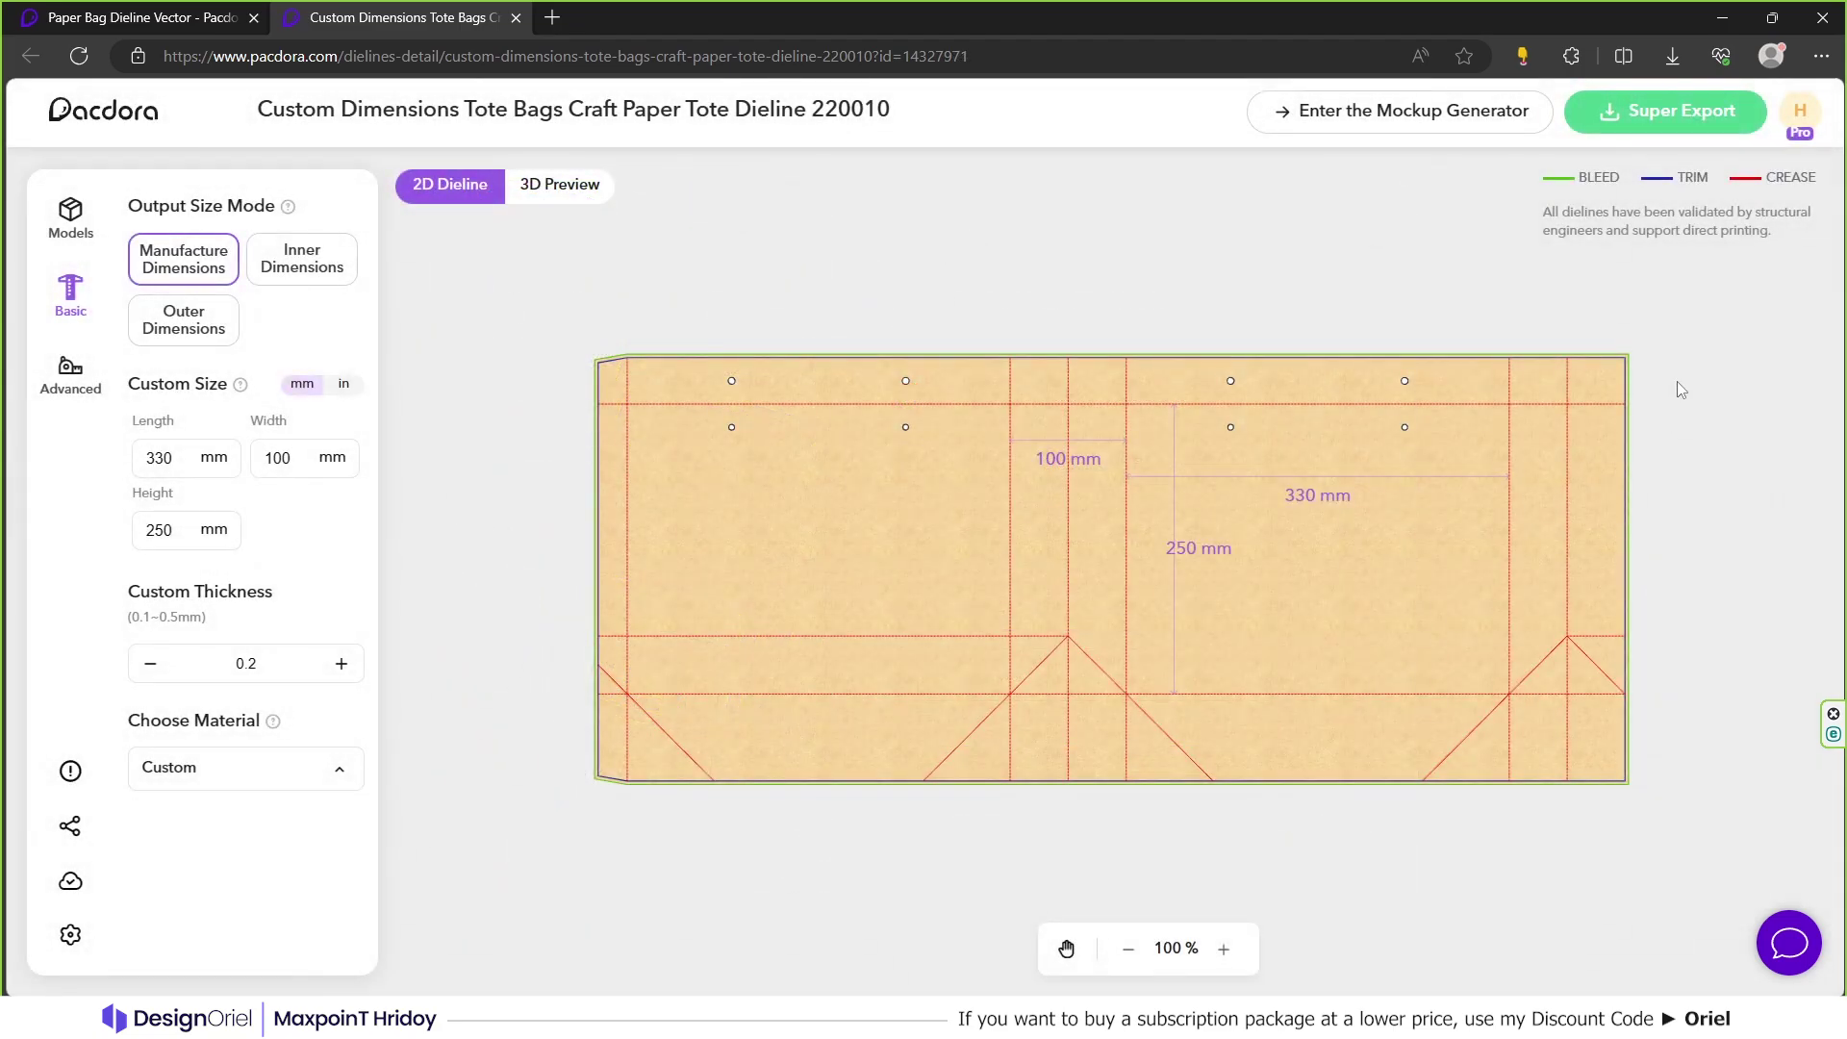
{"action": "left_click", "coordinate": [1693, 117]}
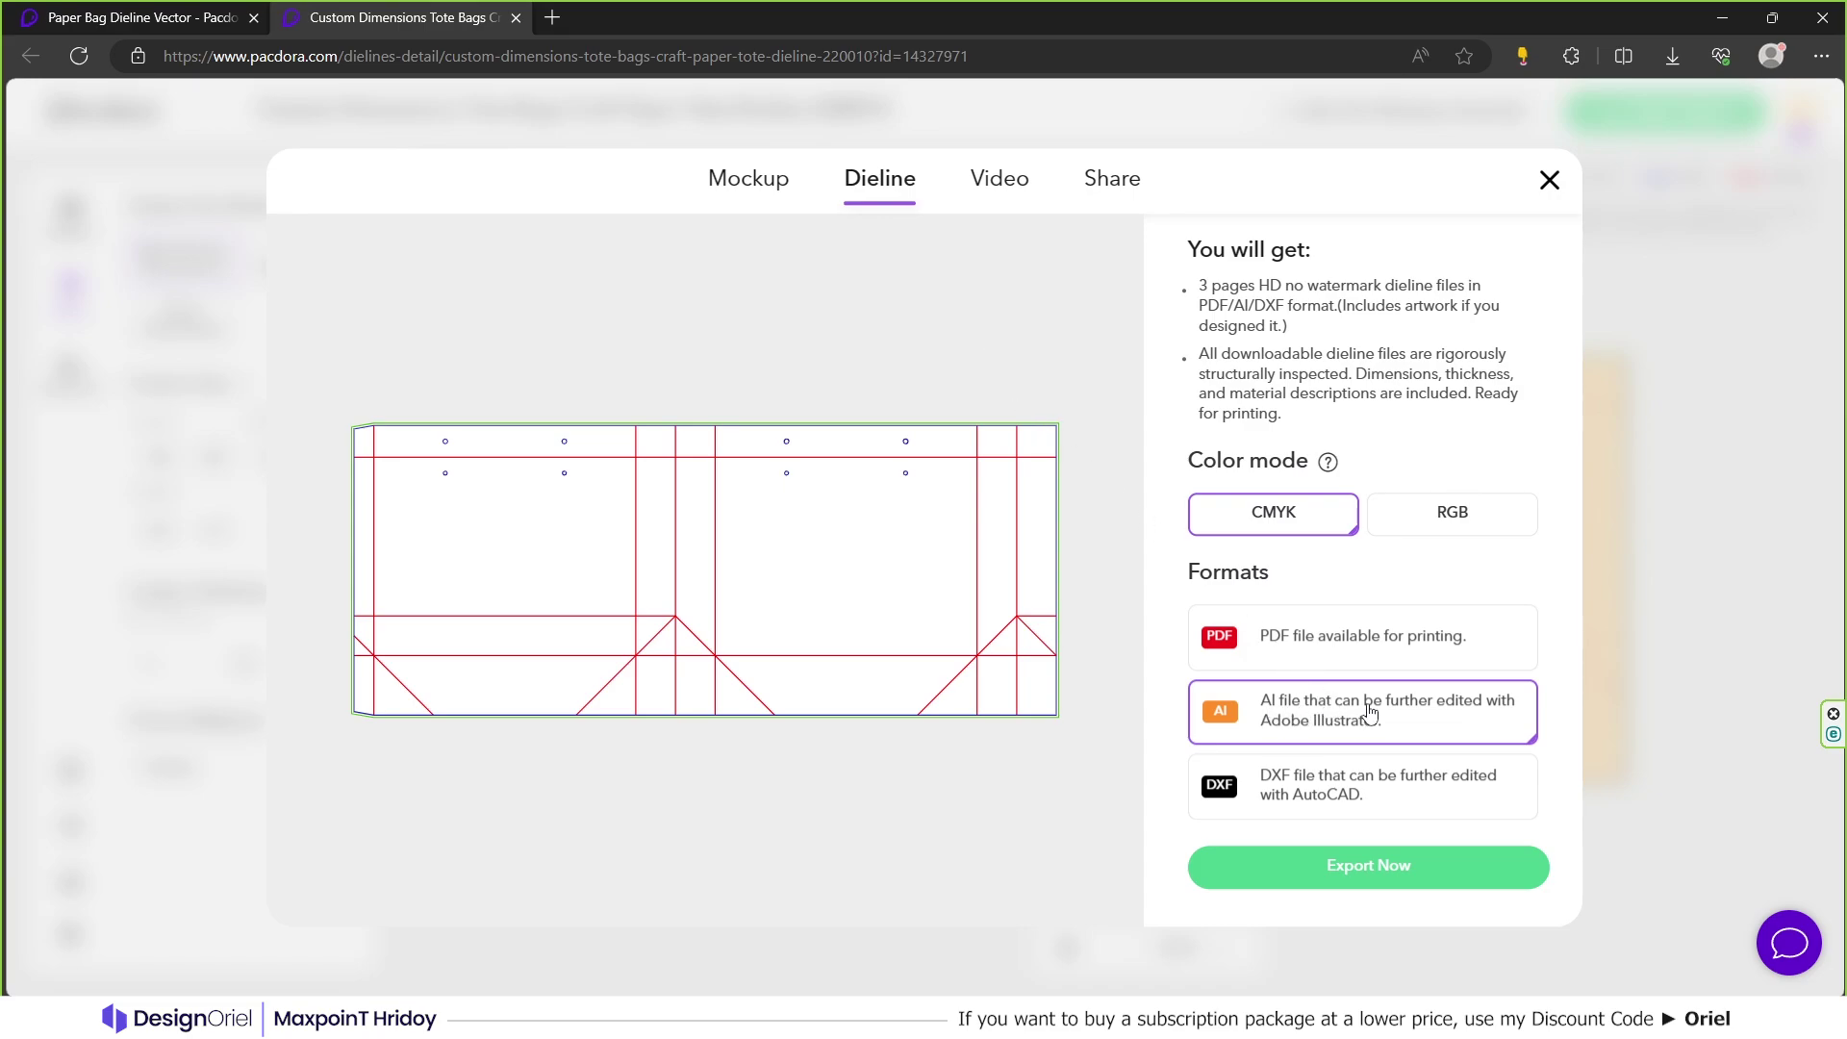
{"action": "left_click", "coordinate": [1395, 867]}
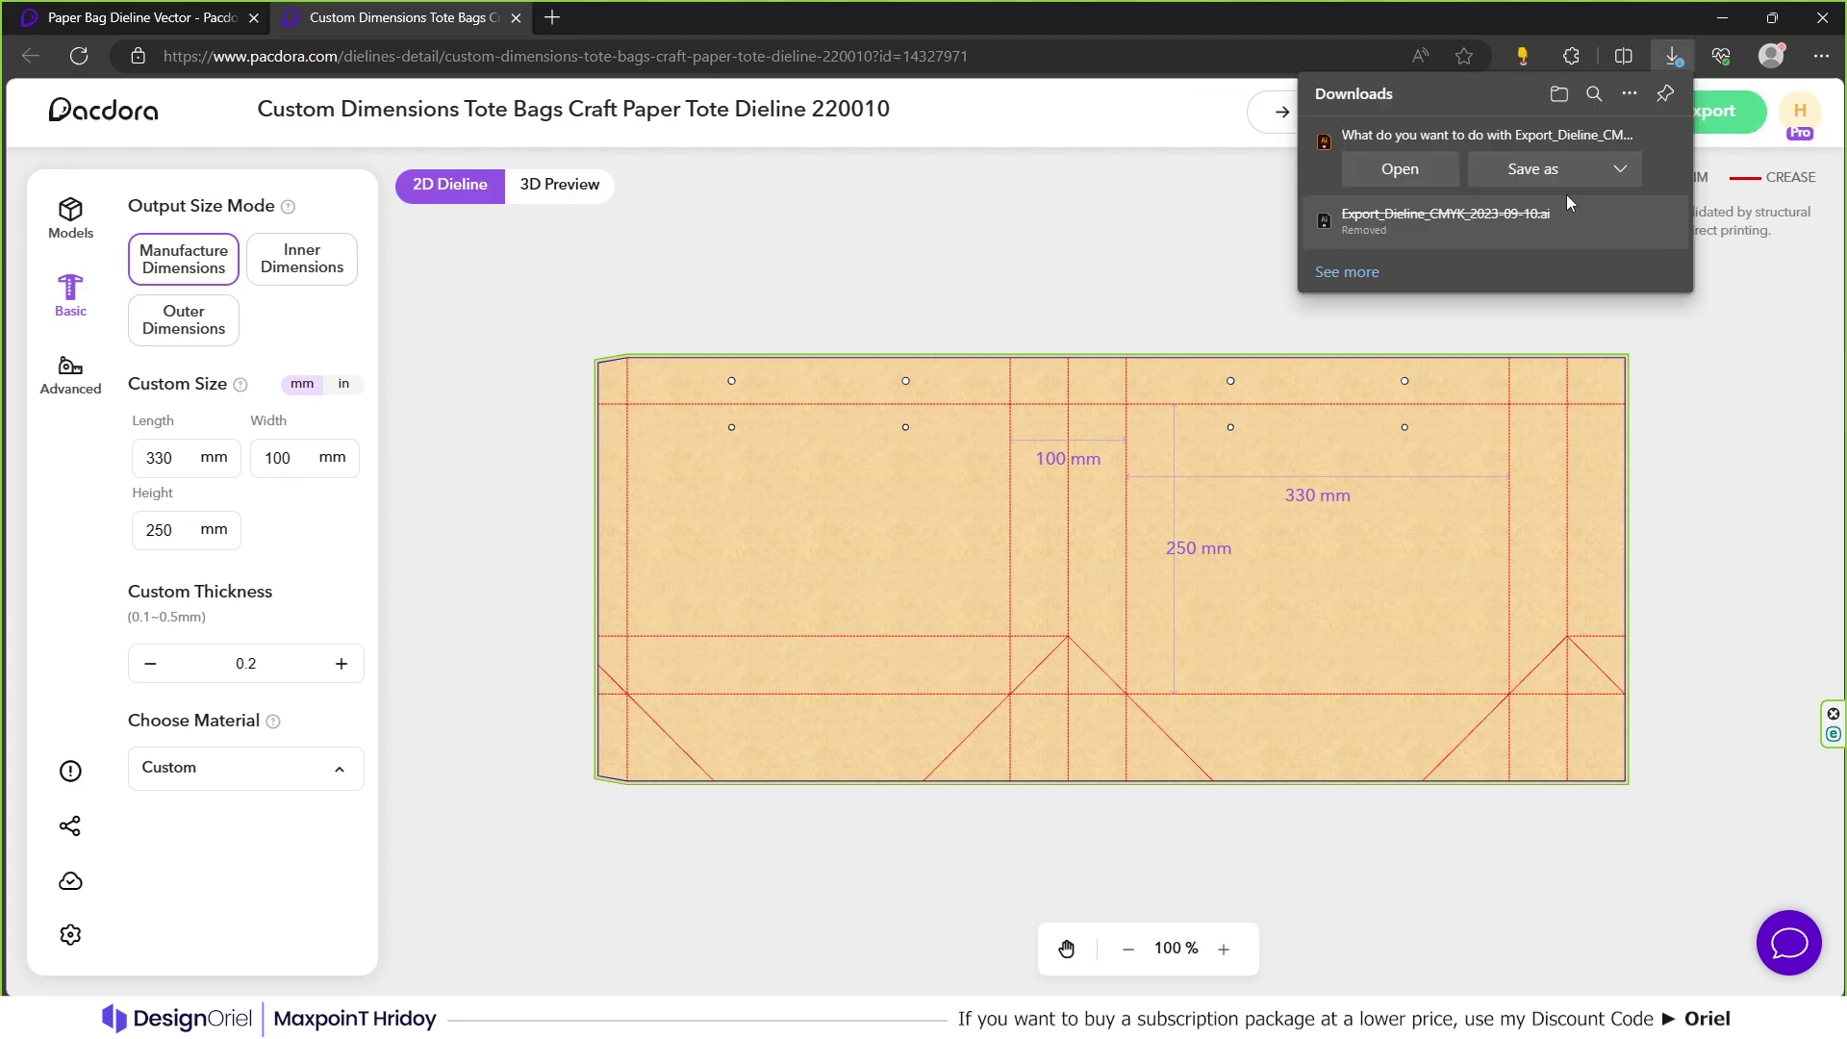
Open the downloaded dieline file in Illustrator, importing only page 1
{"action": "left_click", "coordinate": [1403, 170]}
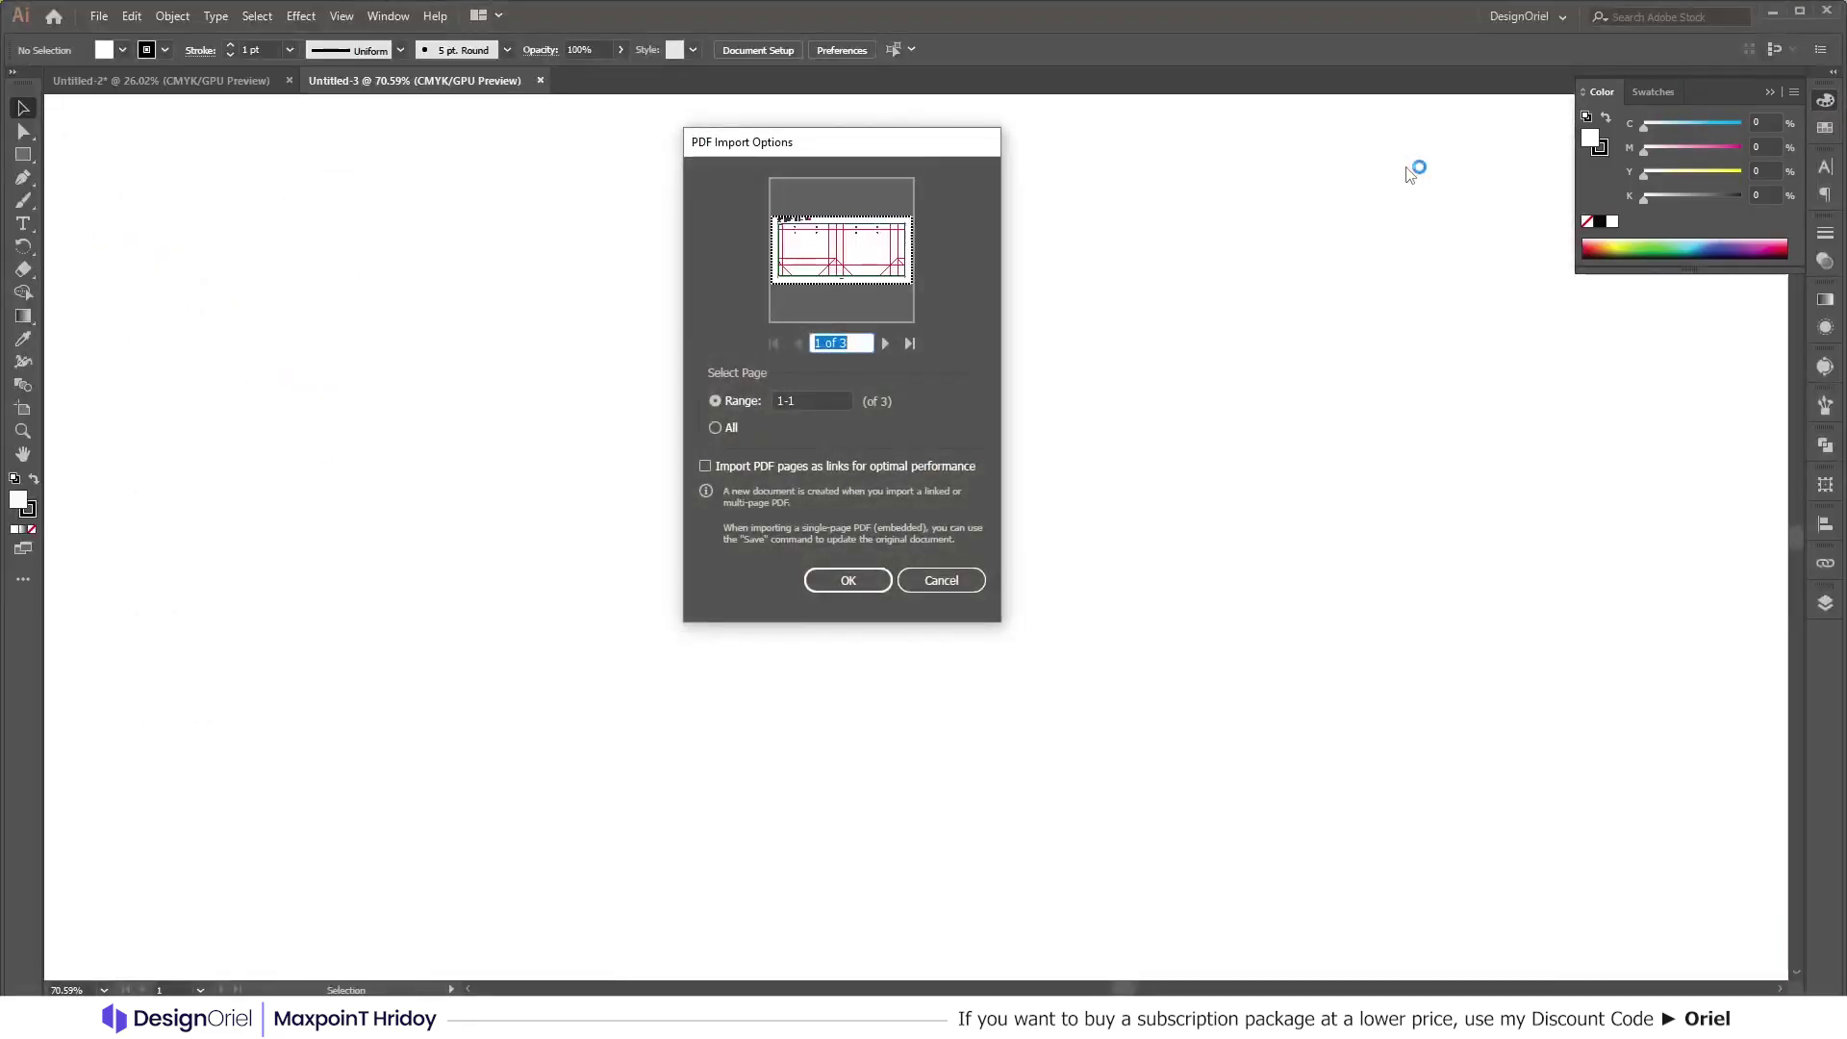
{"action": "left_click", "coordinate": [850, 581]}
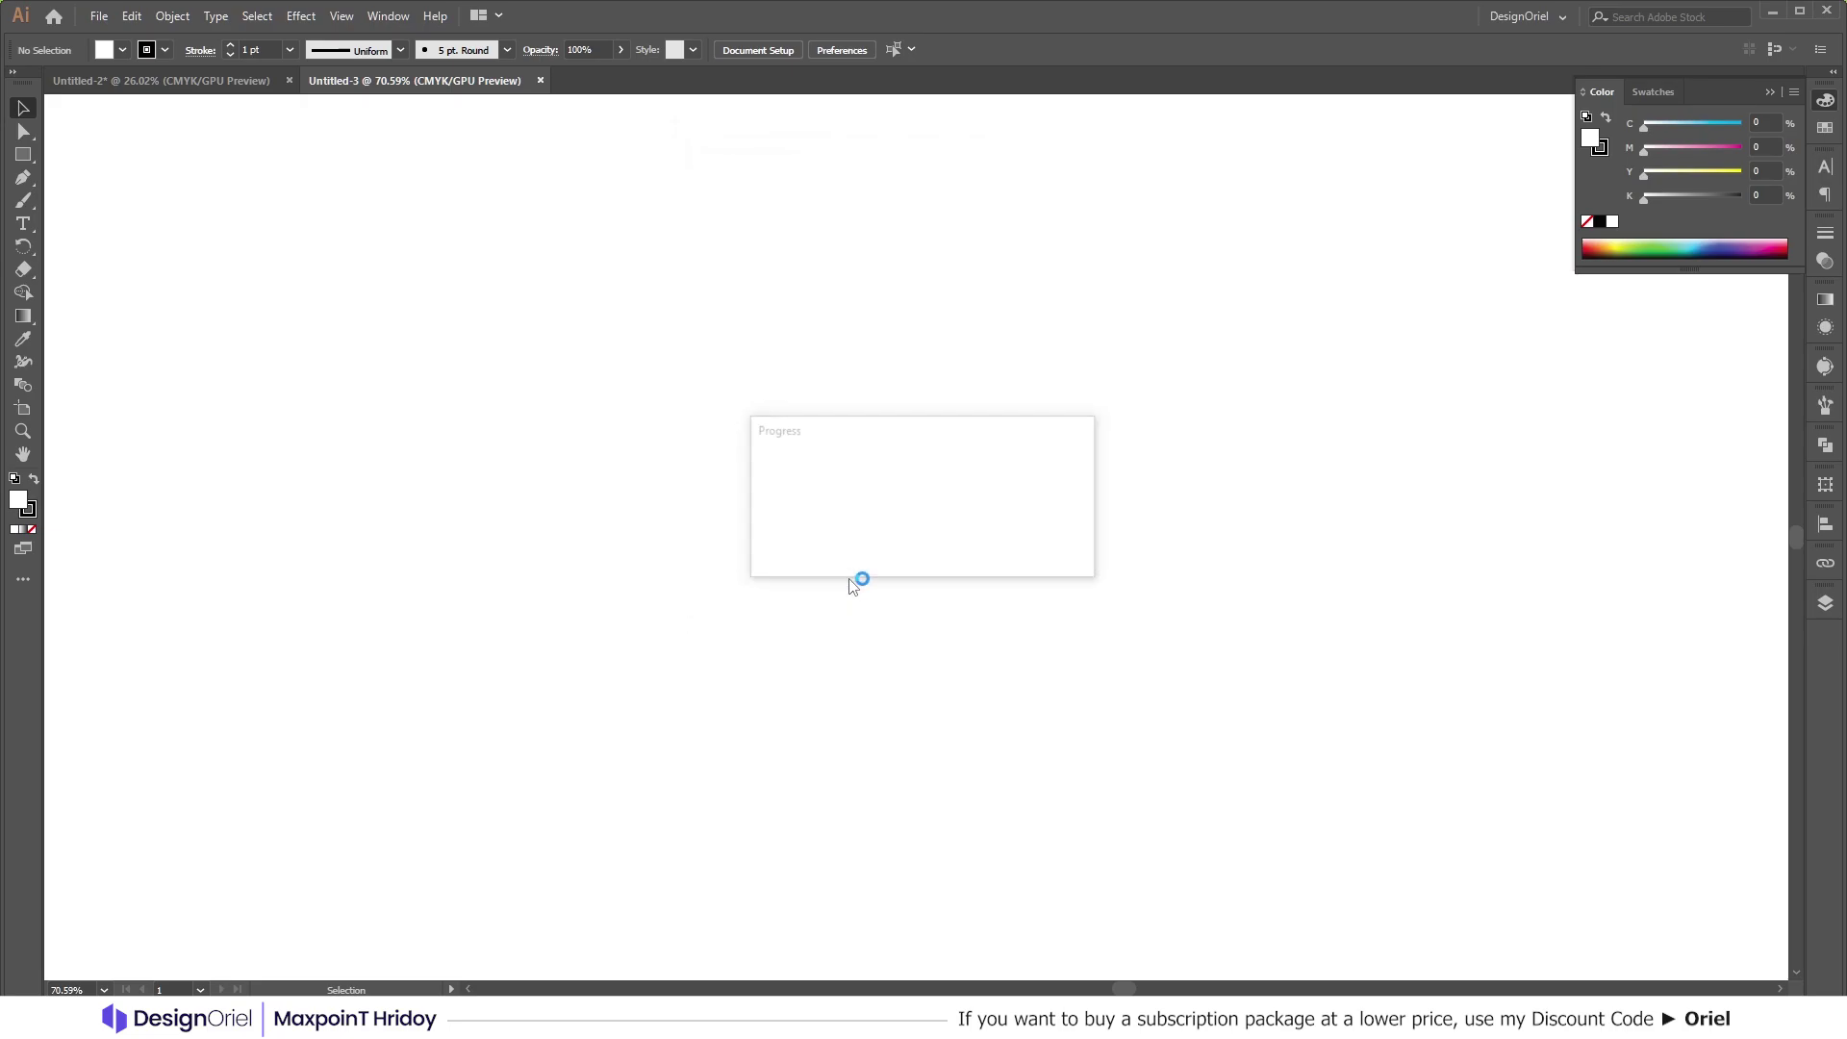
Examine the exported dieline, its dimension and material details, and the legend of bleed, trim and crease lines
{"action": "scroll", "coordinate": [866, 342], "scroll_direction": "down", "scroll_amount": 5}
{"action": "left_click_drag", "start_coordinate": [879, 285], "coordinate": [915, 413]}
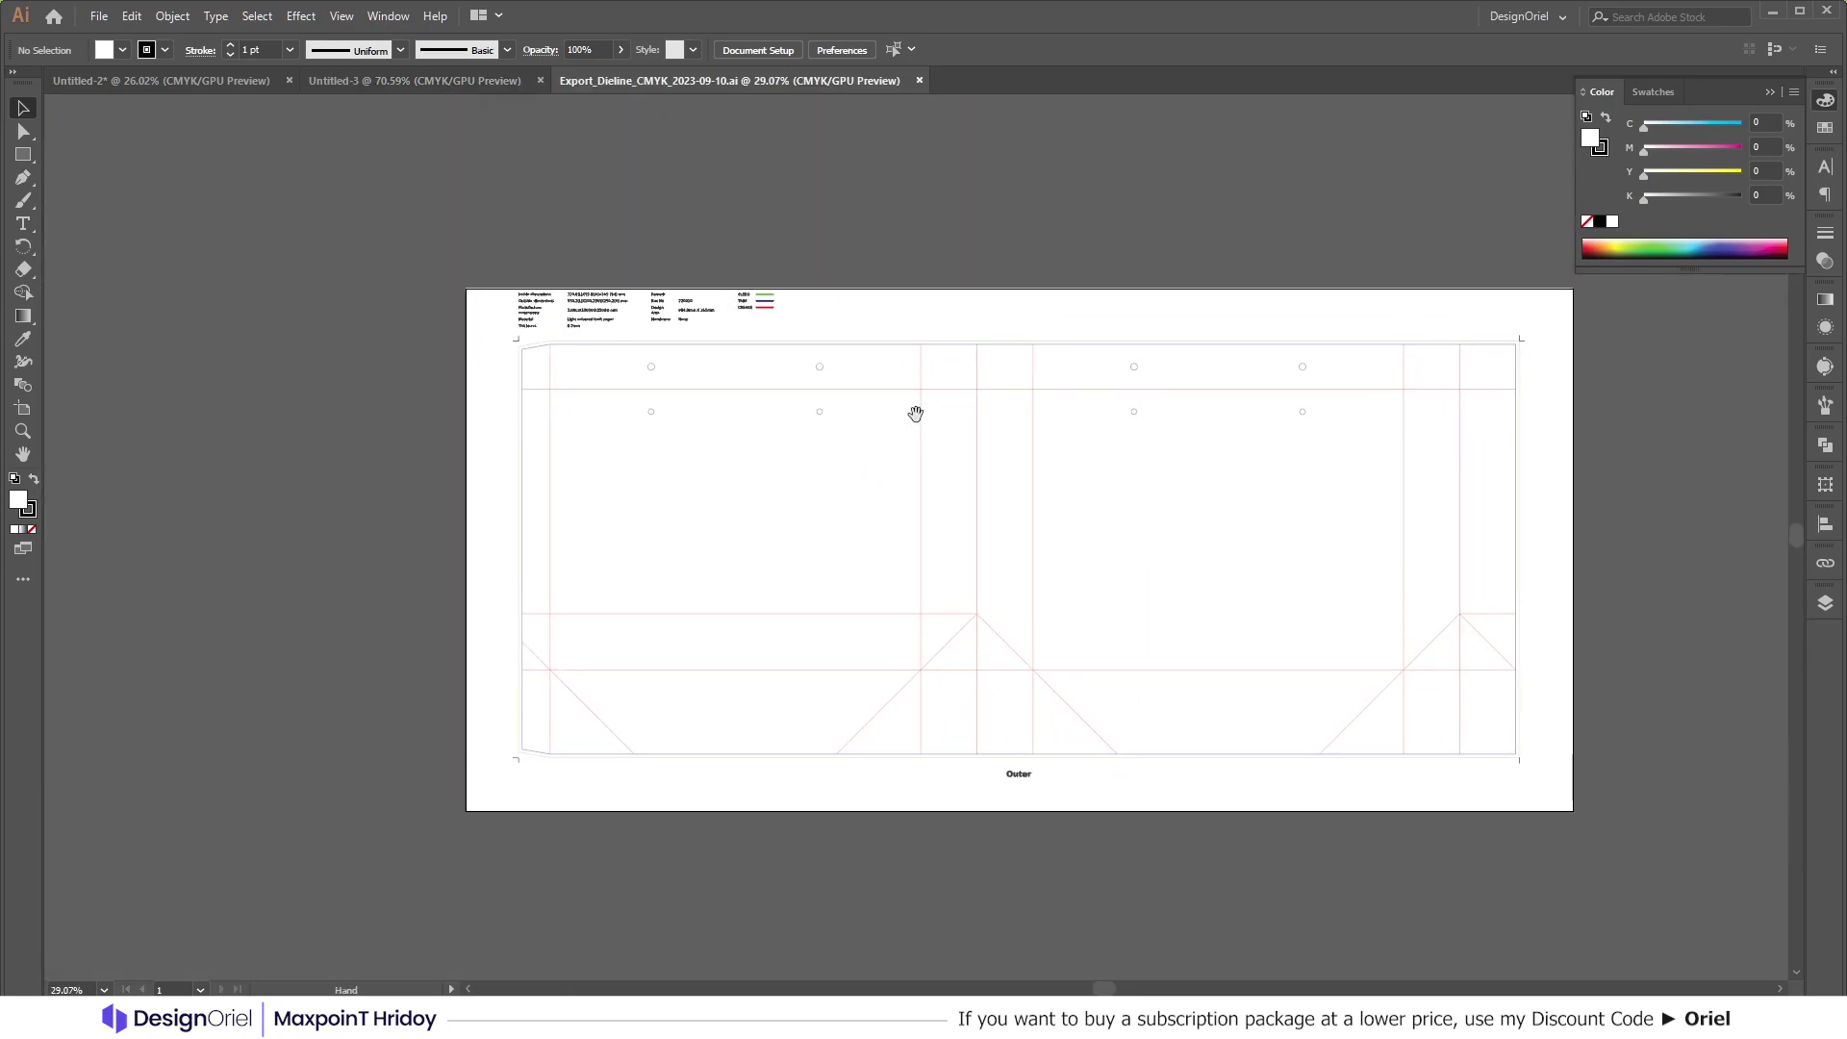
{"action": "left_click", "coordinate": [883, 413]}
{"action": "left_click", "coordinate": [1008, 532]}
{"action": "left_click", "coordinate": [1068, 489]}
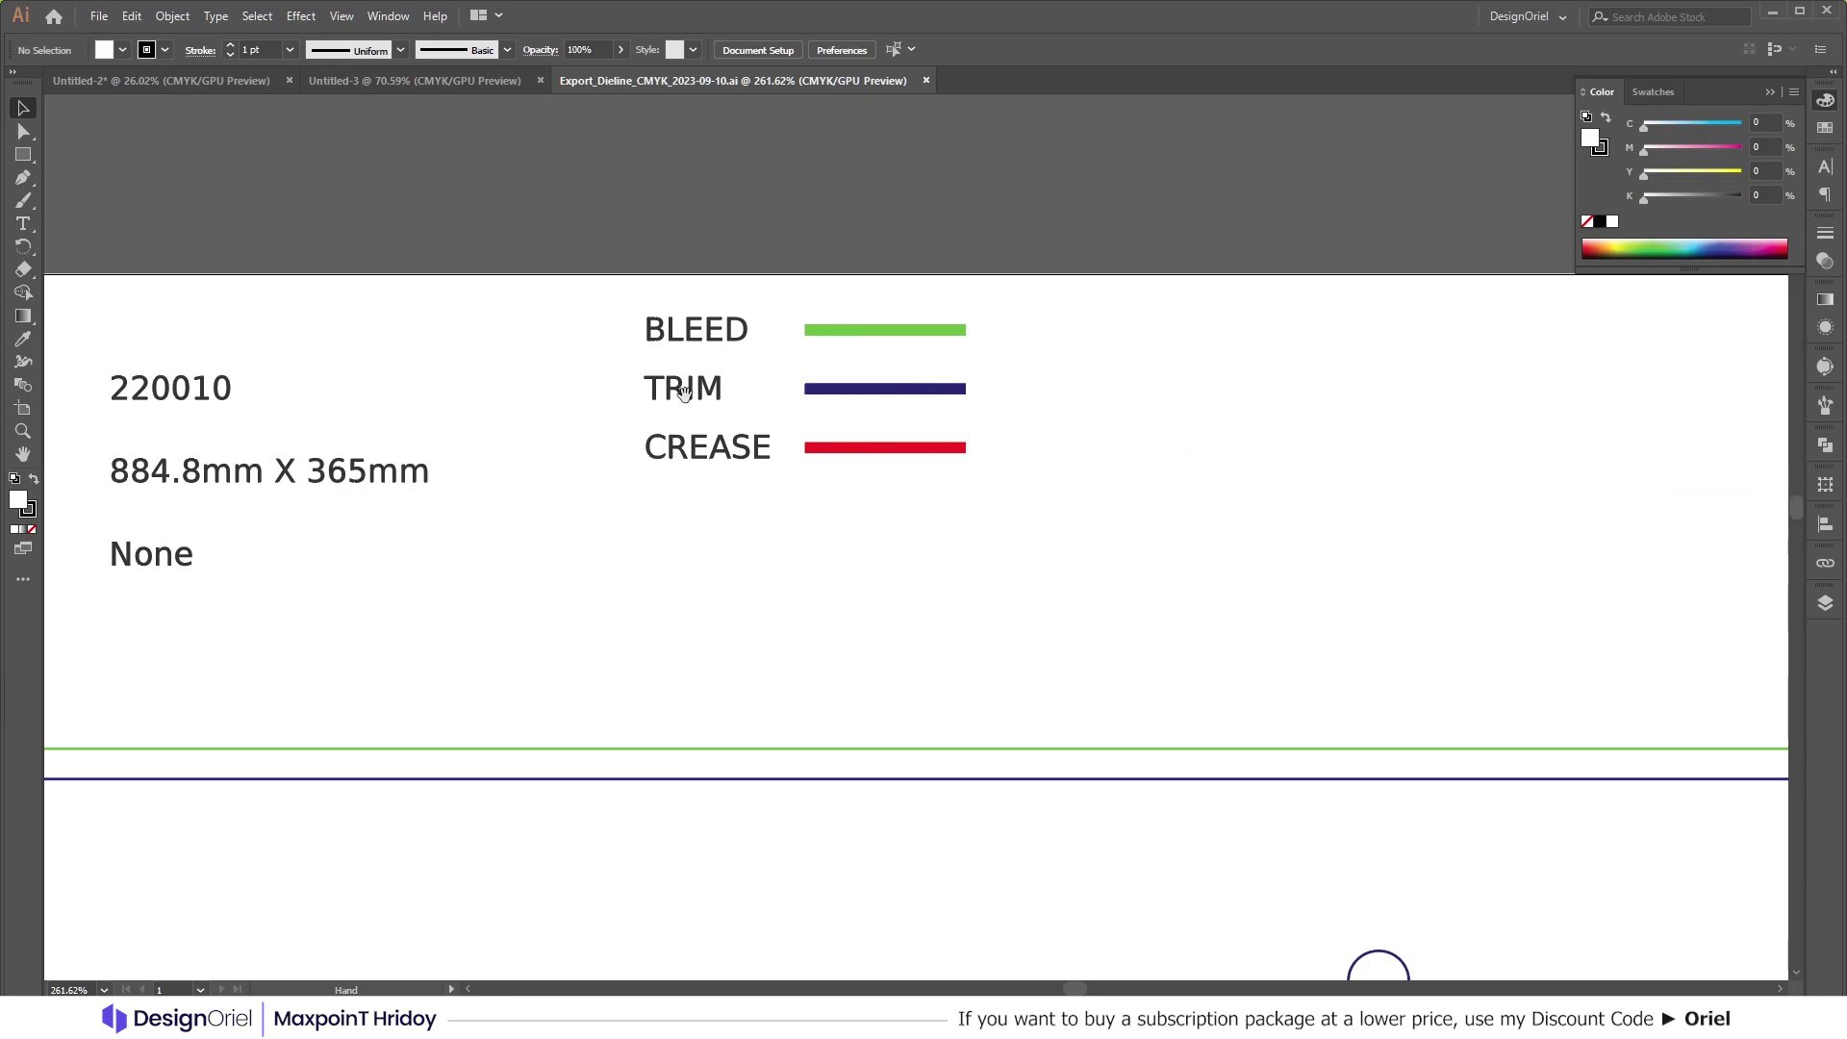
{"action": "left_click_drag", "start_coordinate": [994, 433], "coordinate": [583, 463]}
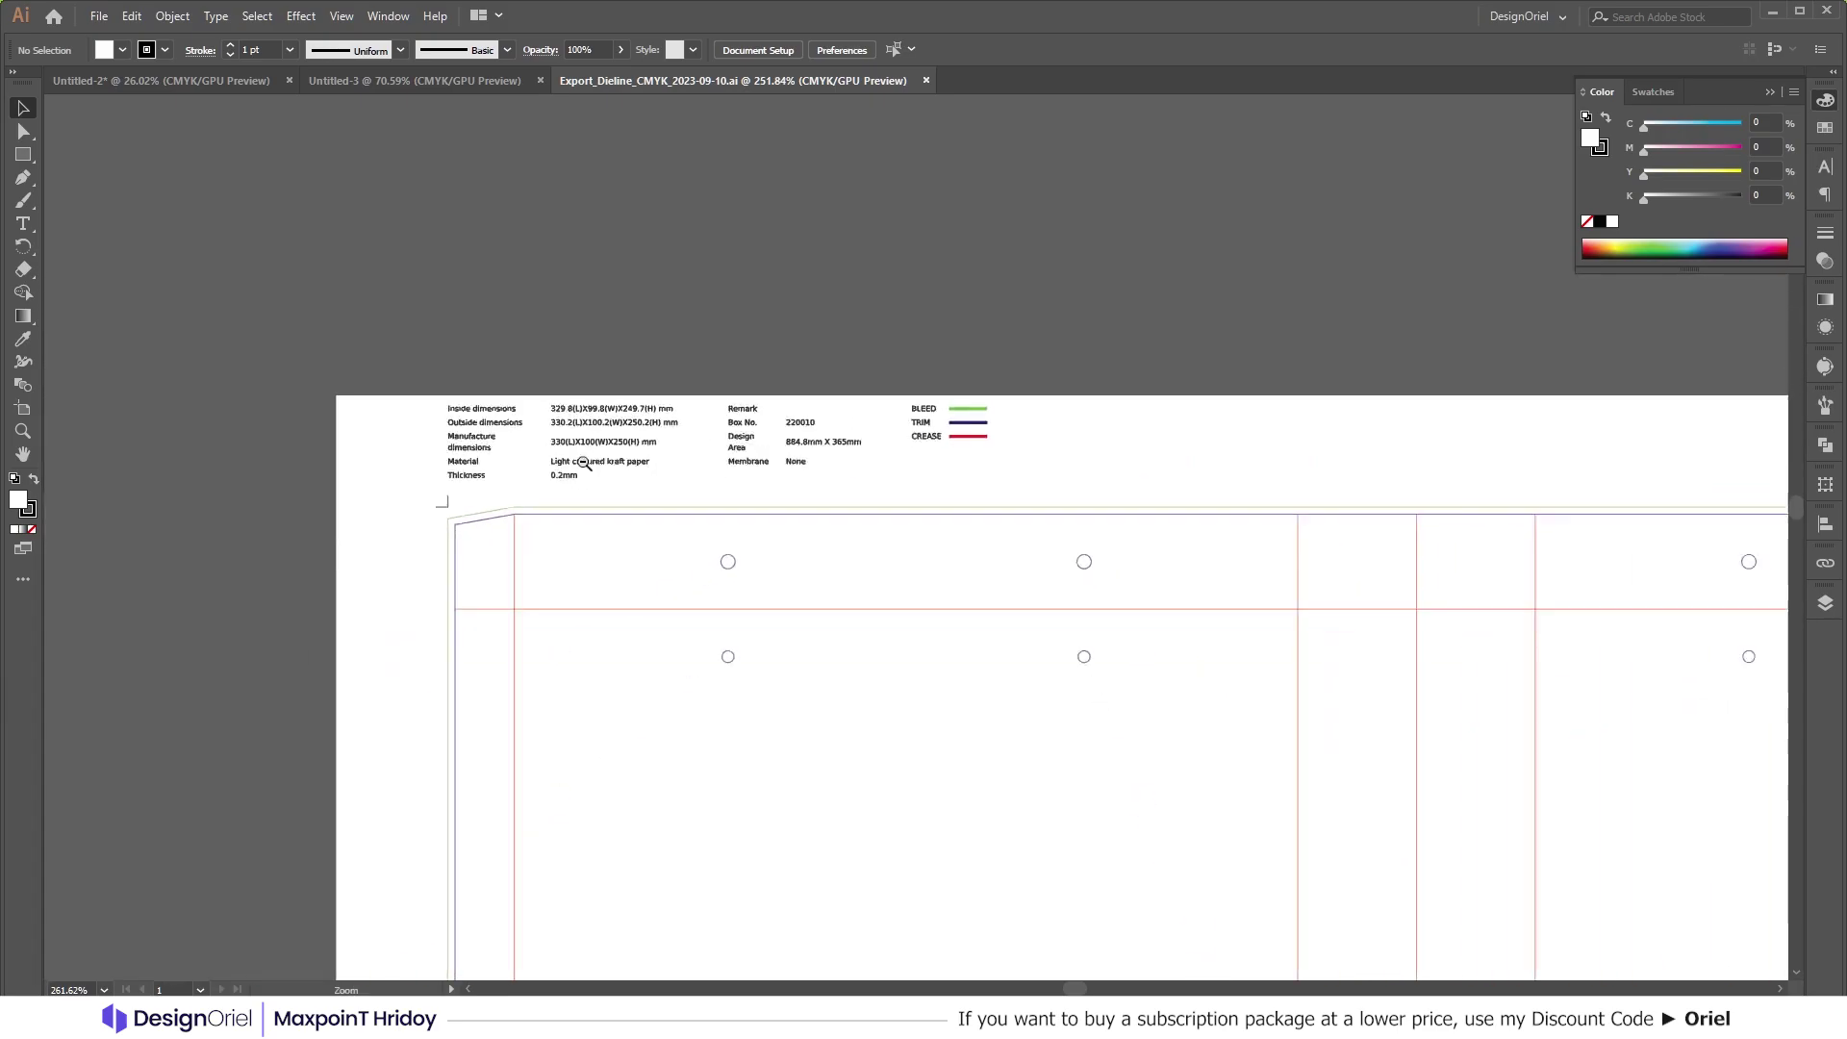
{"action": "scroll", "coordinate": [583, 463], "scroll_direction": "down", "scroll_amount": 5}
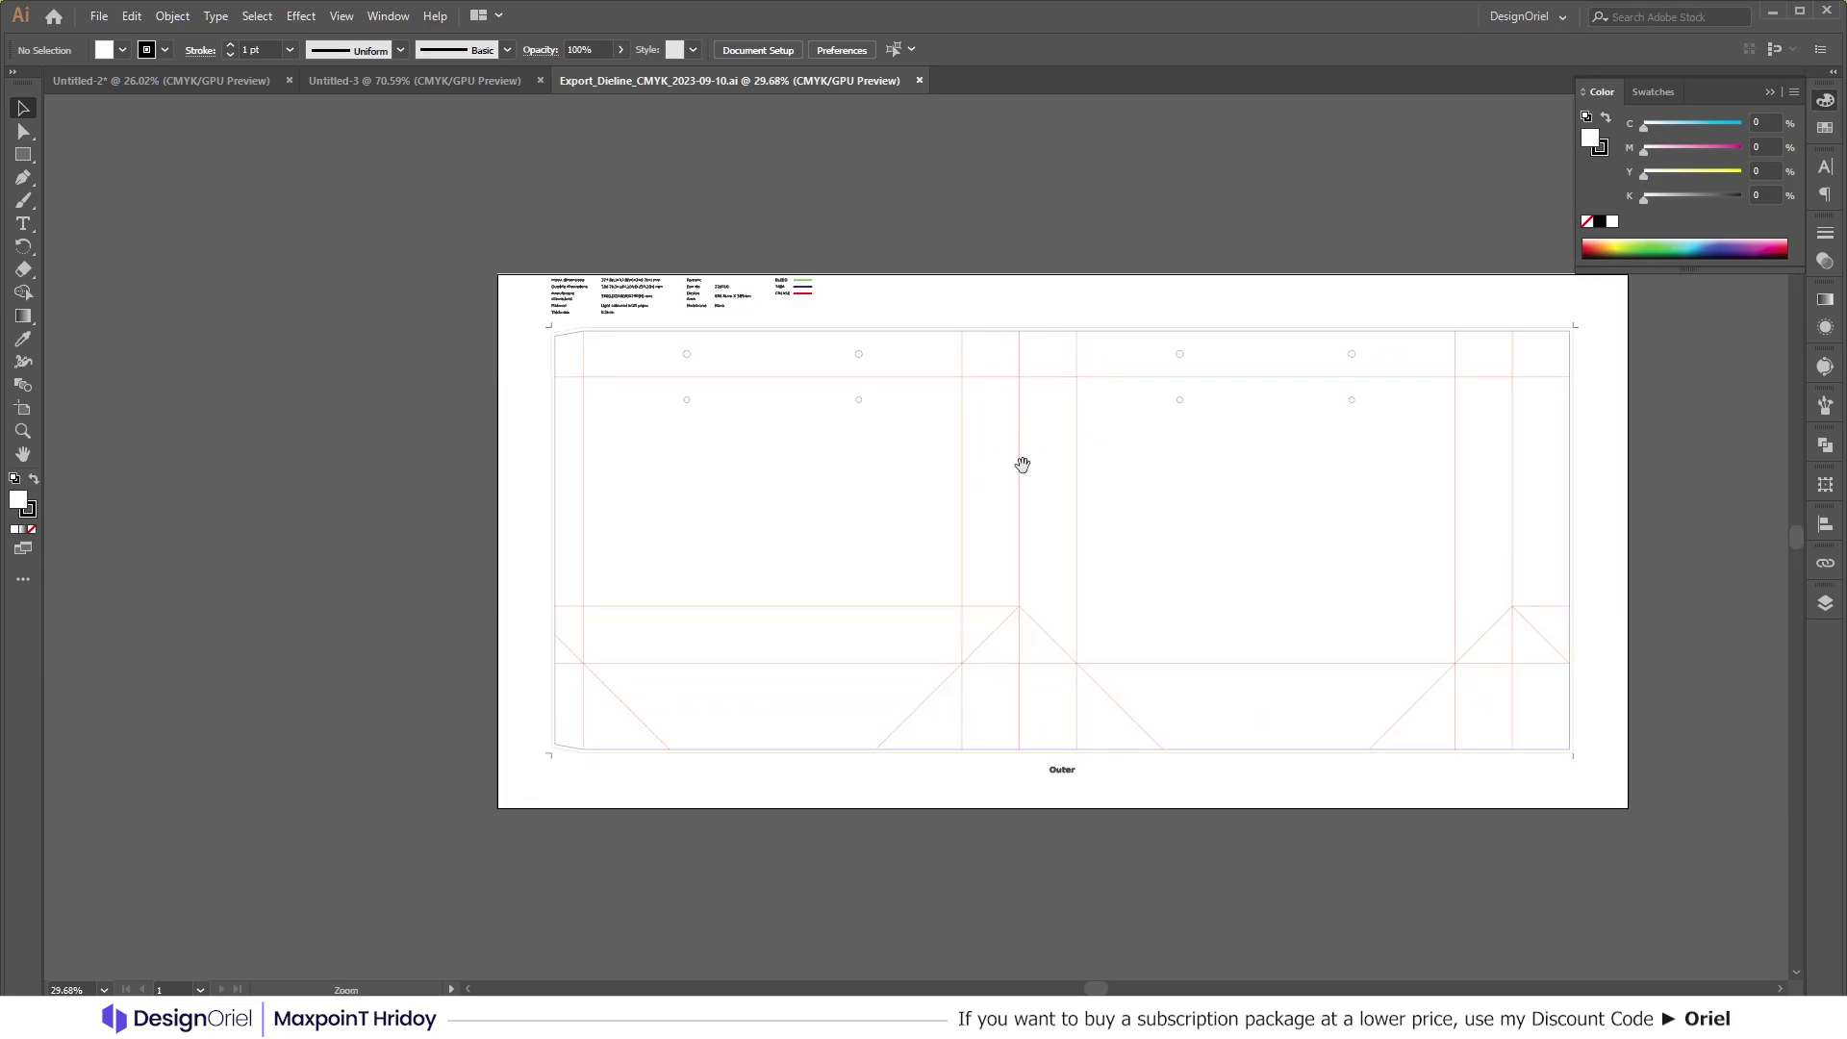
{"action": "left_click_drag", "start_coordinate": [1022, 465], "coordinate": [969, 467]}
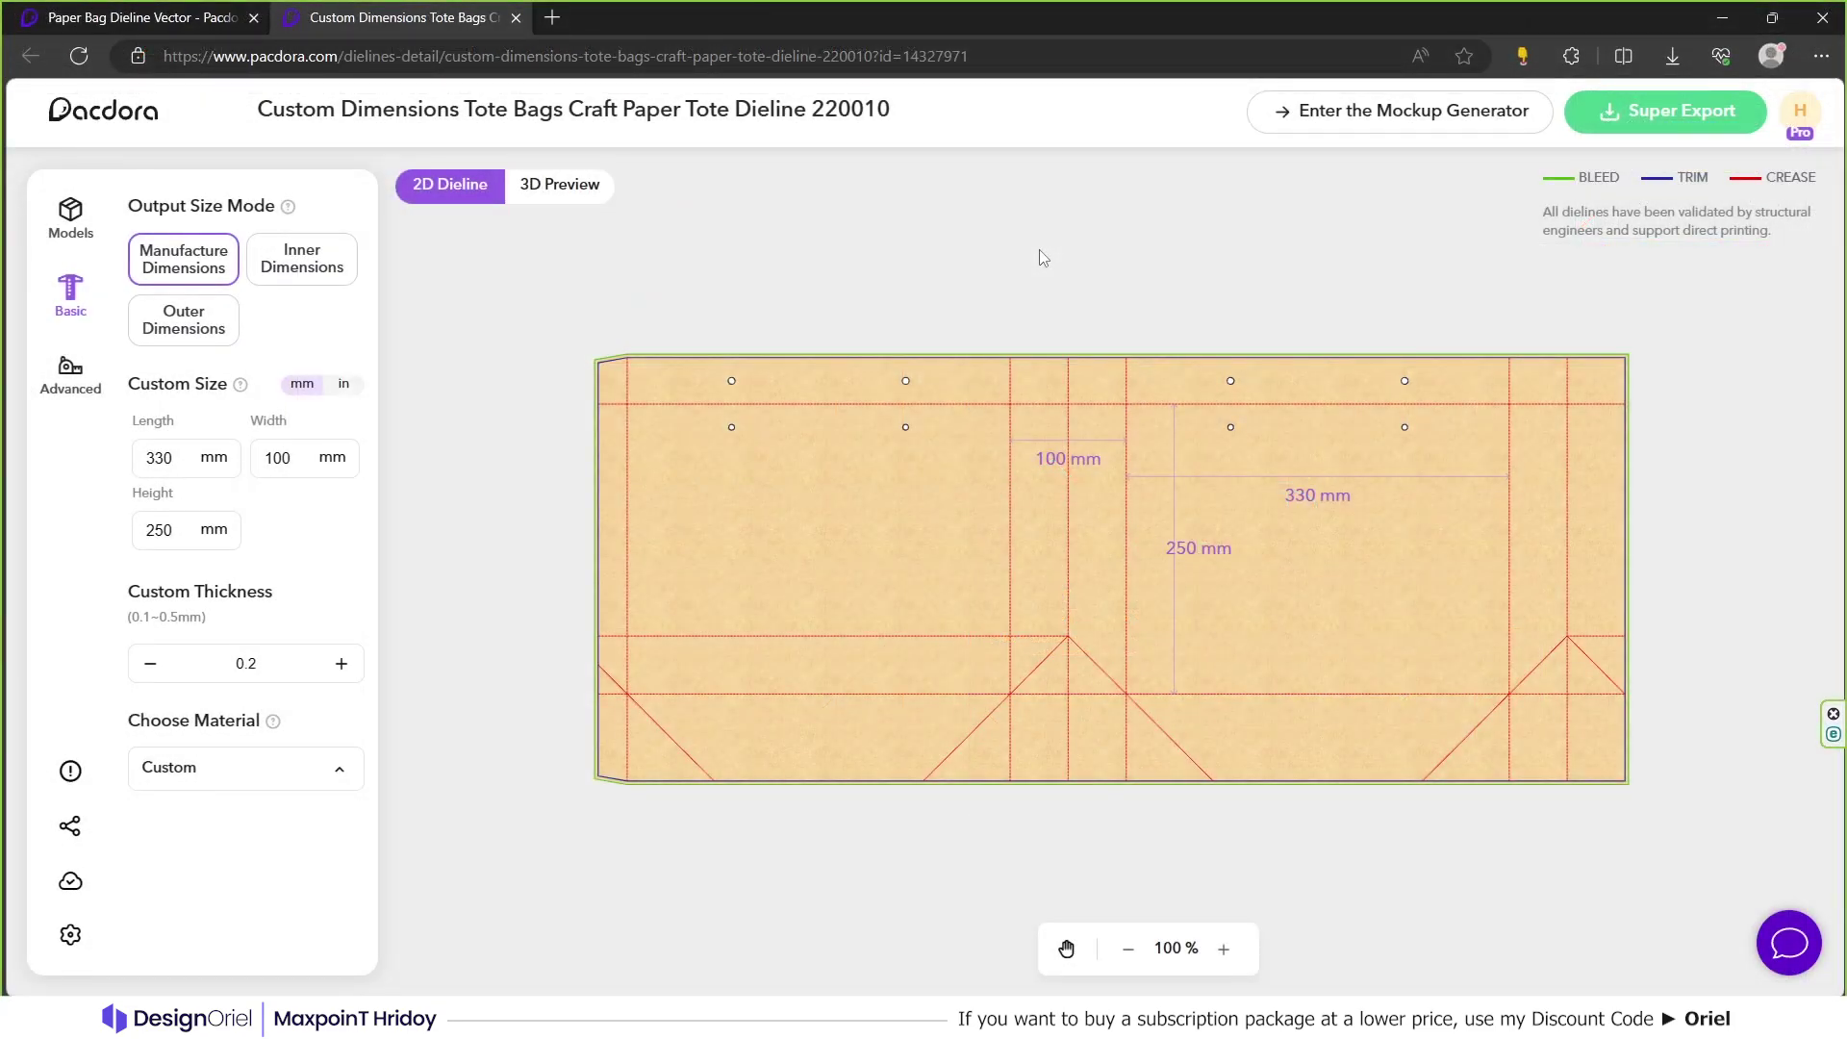
Switch back to the Pacdora dieline, enter the Mockup Generator and upload the Bag Front image to the bag's design editor
{"action": "left_click", "coordinate": [1431, 112]}
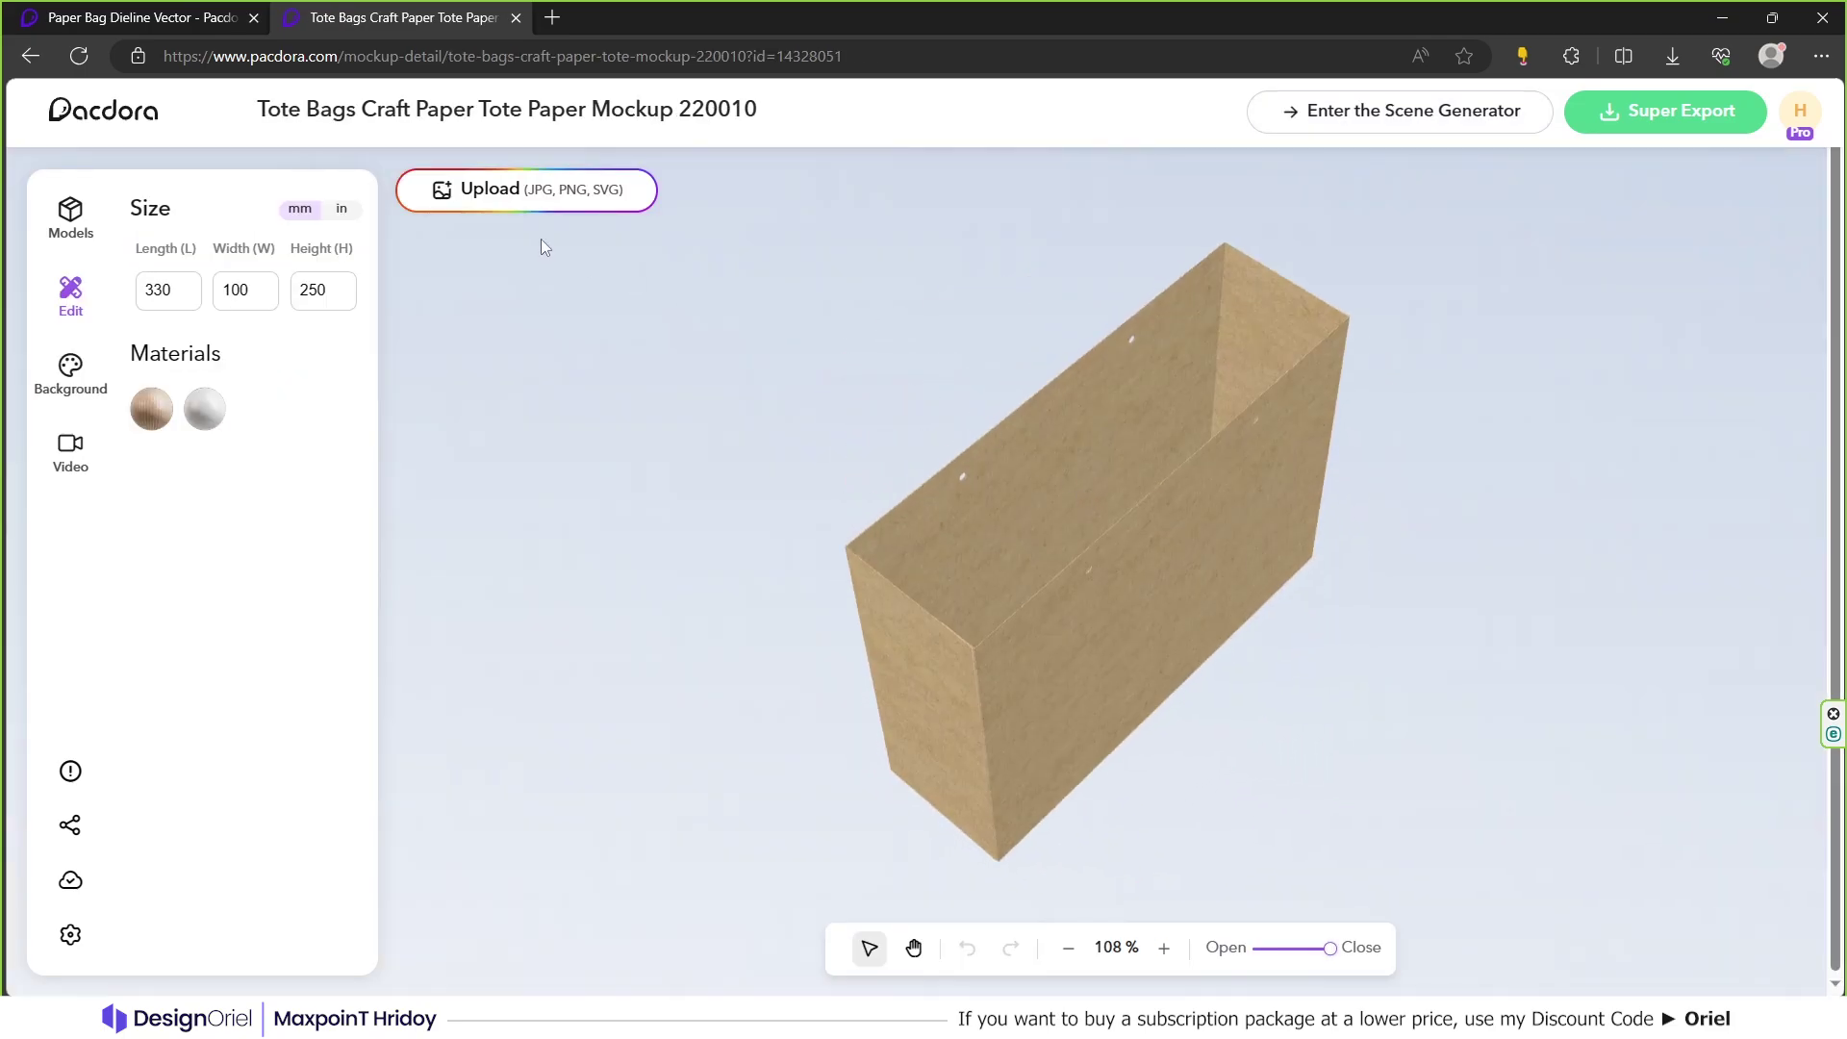
{"action": "left_click", "coordinate": [527, 192]}
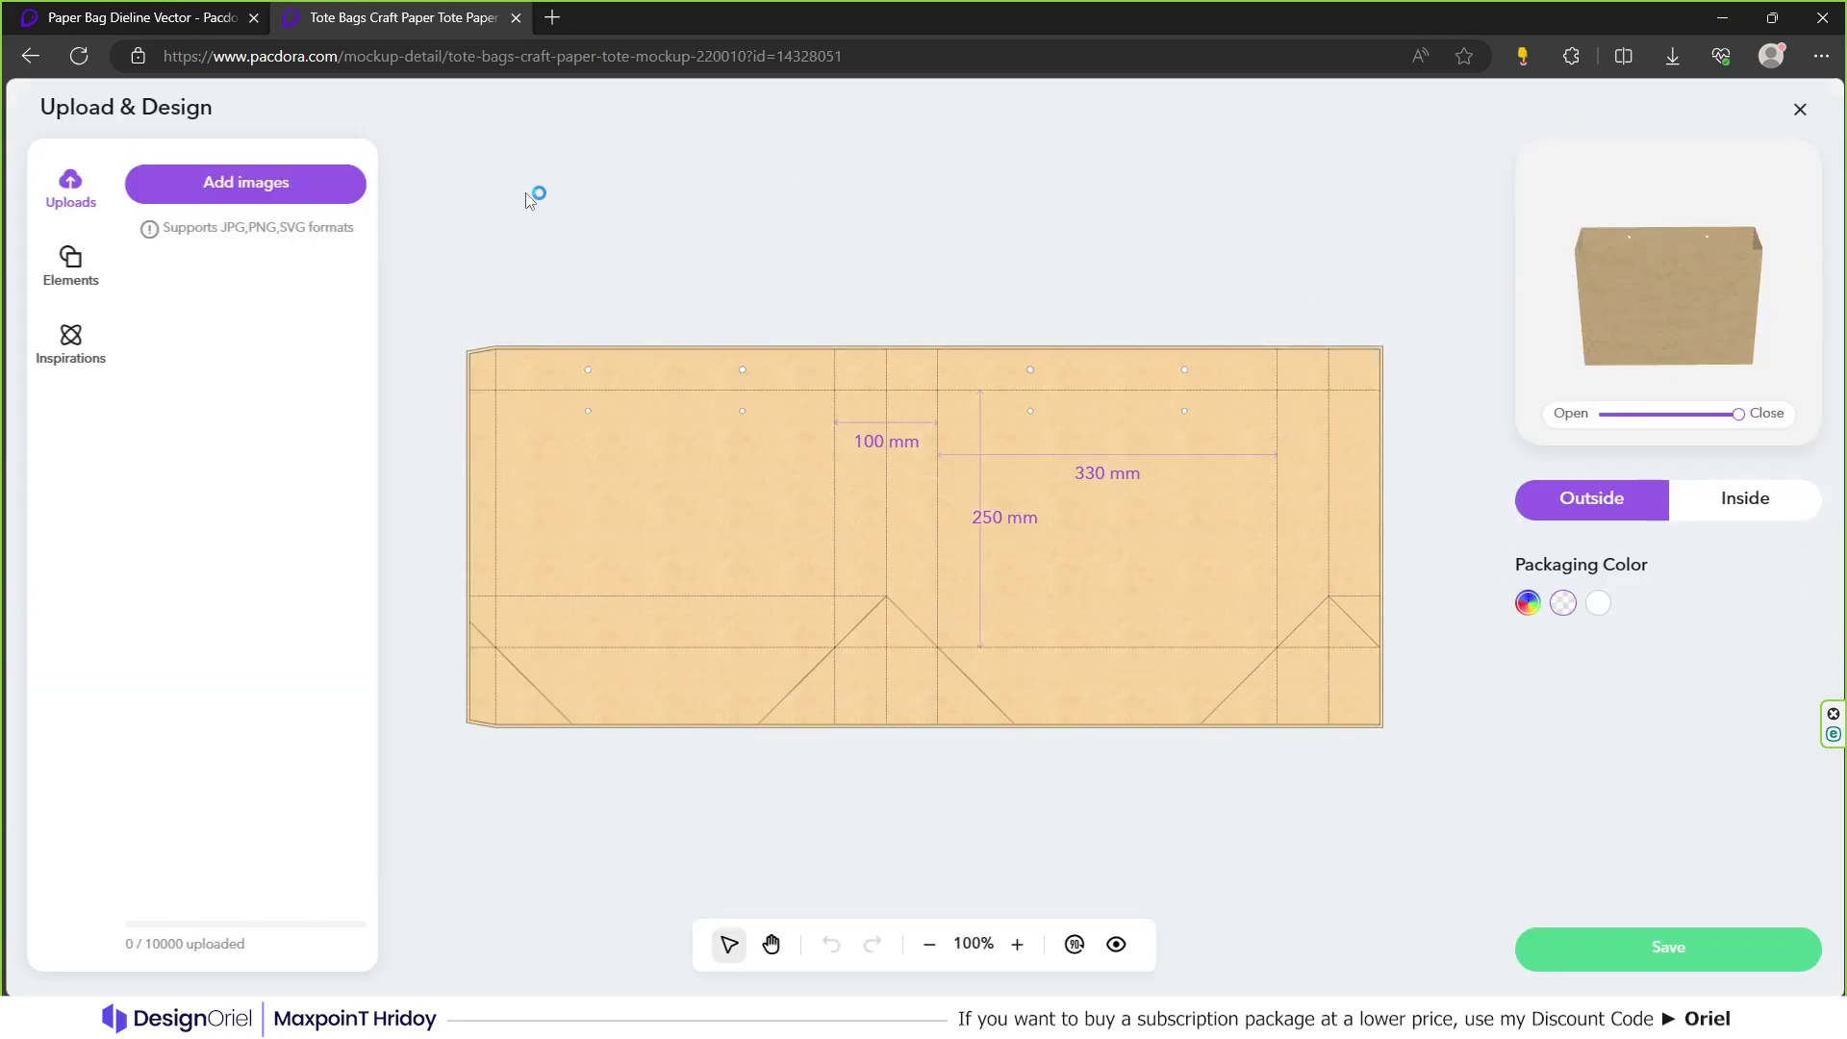
{"action": "left_click", "coordinate": [252, 184]}
{"action": "left_click", "coordinate": [274, 161]}
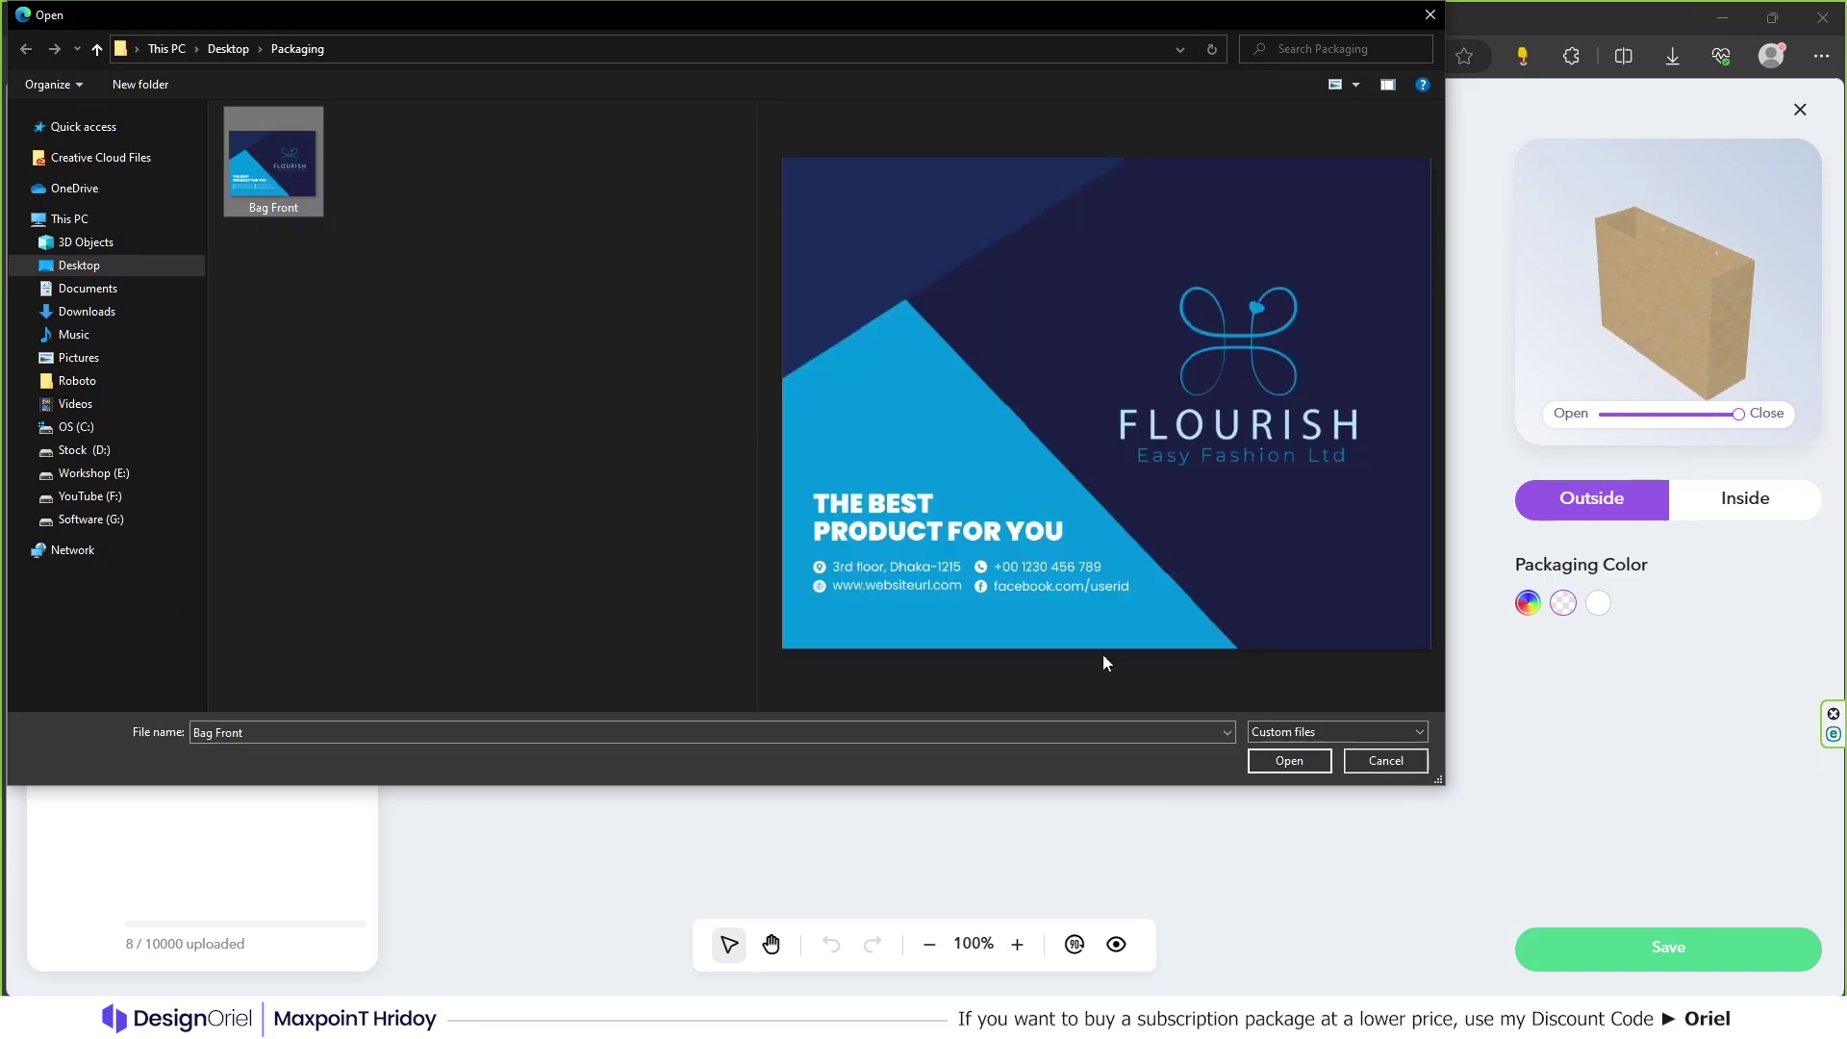
{"action": "left_click", "coordinate": [1291, 760]}
Move and scale the Bag Front artwork so it fills the dieline's 330 × 250 mm front panel
{"action": "left_click_drag", "start_coordinate": [675, 347], "coordinate": [882, 496]}
{"action": "left_click_drag", "start_coordinate": [1002, 582], "coordinate": [1085, 487]}
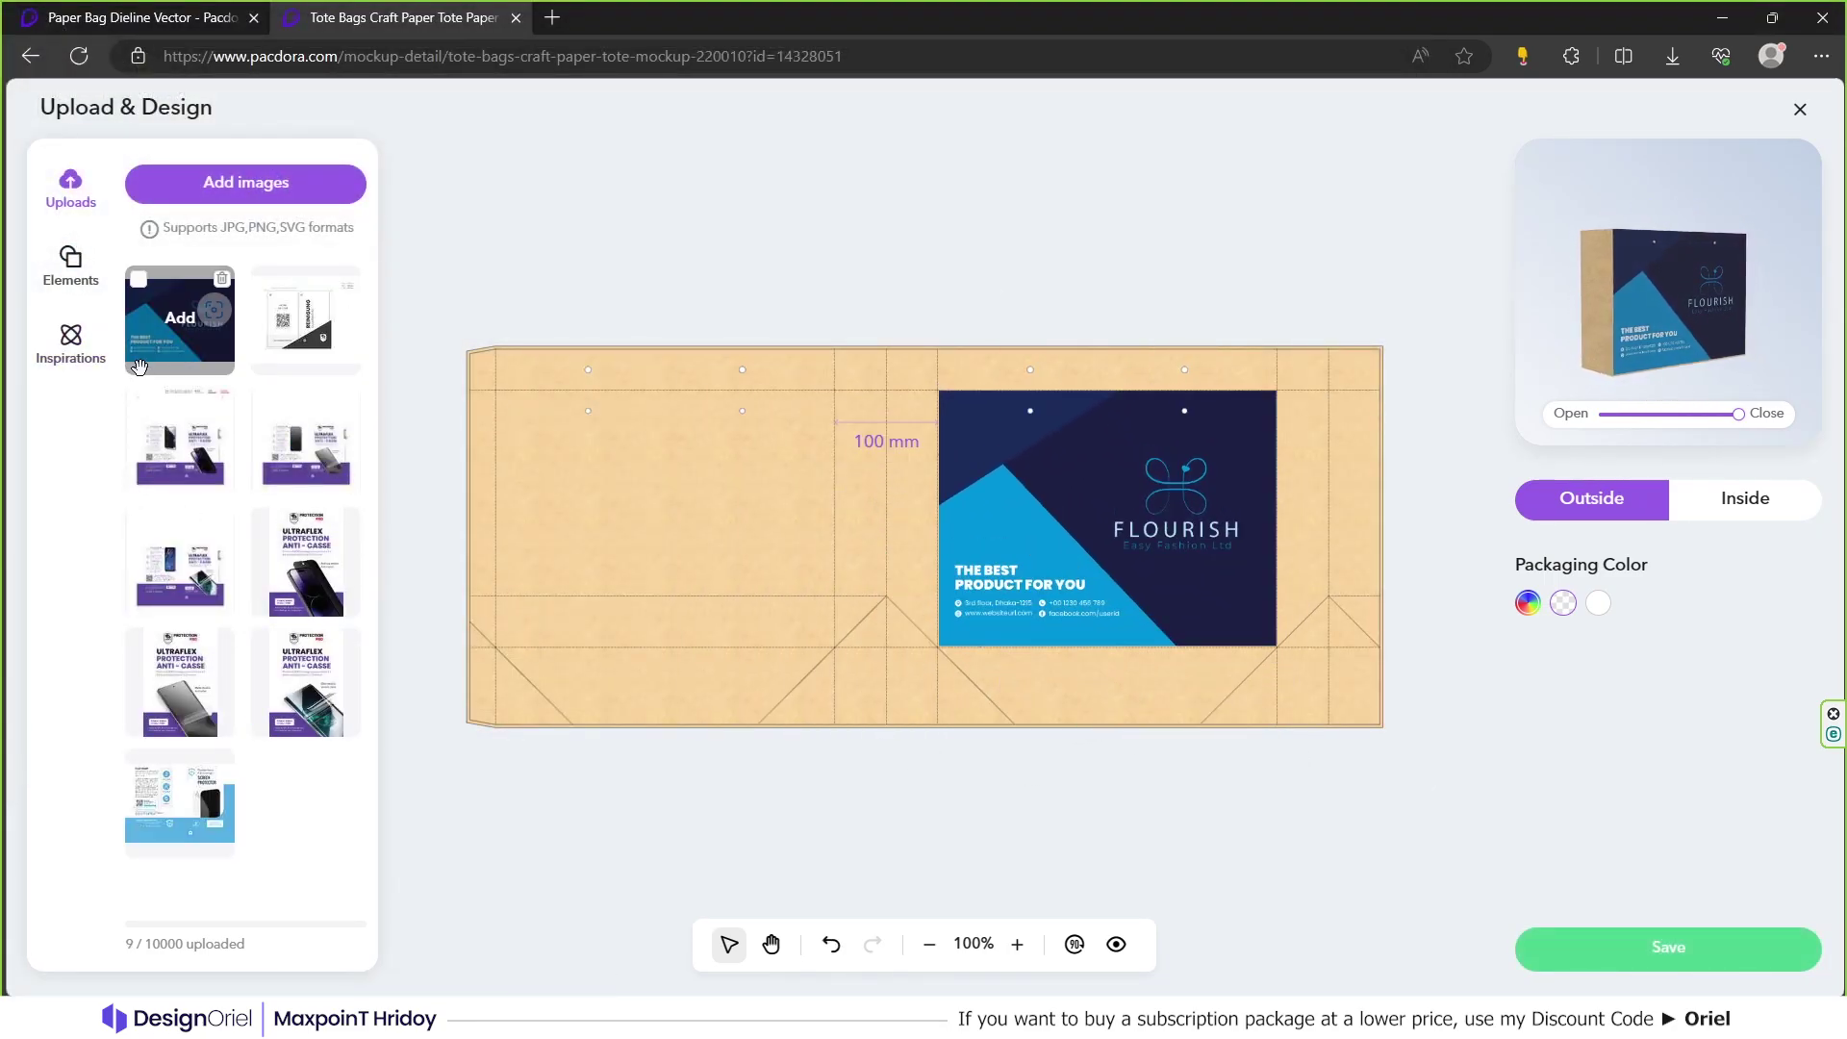
Add a black square shape and enlarge it from the dieline's upper corner to cover the bag's blank back panel
{"action": "left_click", "coordinate": [71, 269]}
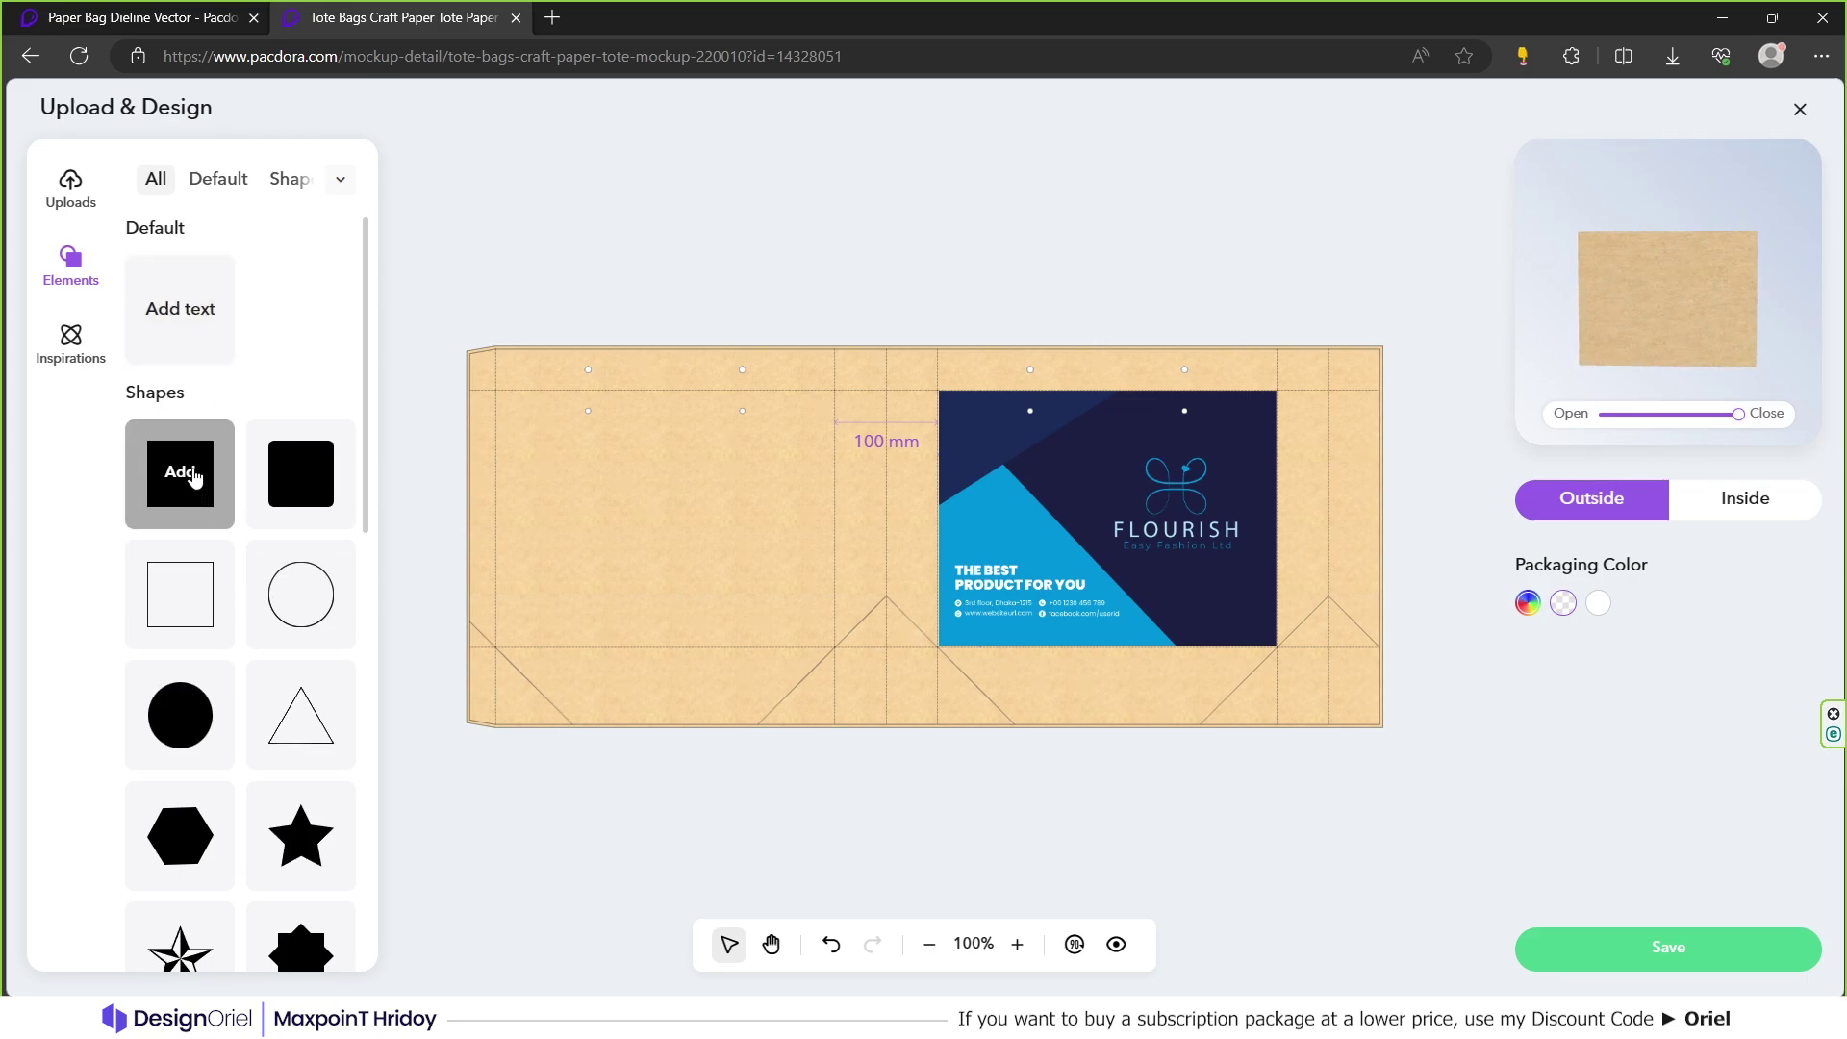
{"action": "left_click", "coordinate": [195, 478]}
{"action": "left_click_drag", "start_coordinate": [827, 534], "coordinate": [509, 399]}
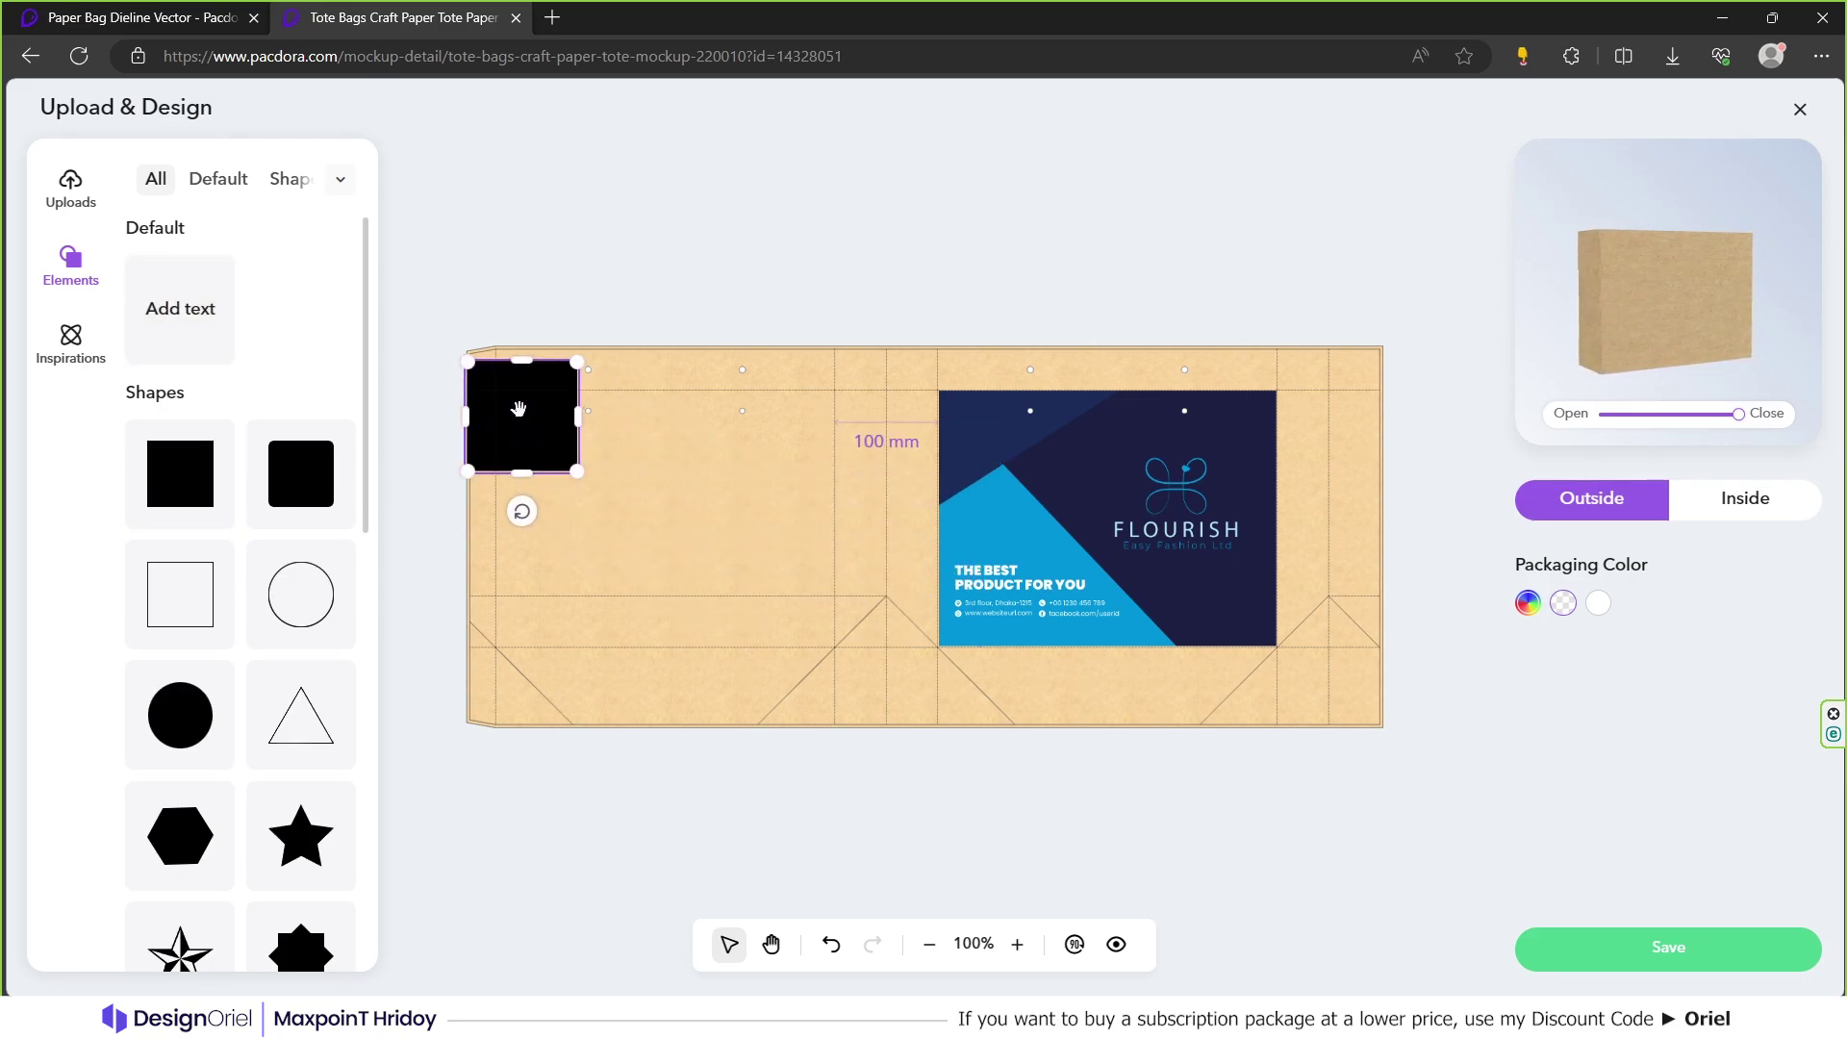
{"action": "left_click_drag", "start_coordinate": [581, 469], "coordinate": [843, 730]}
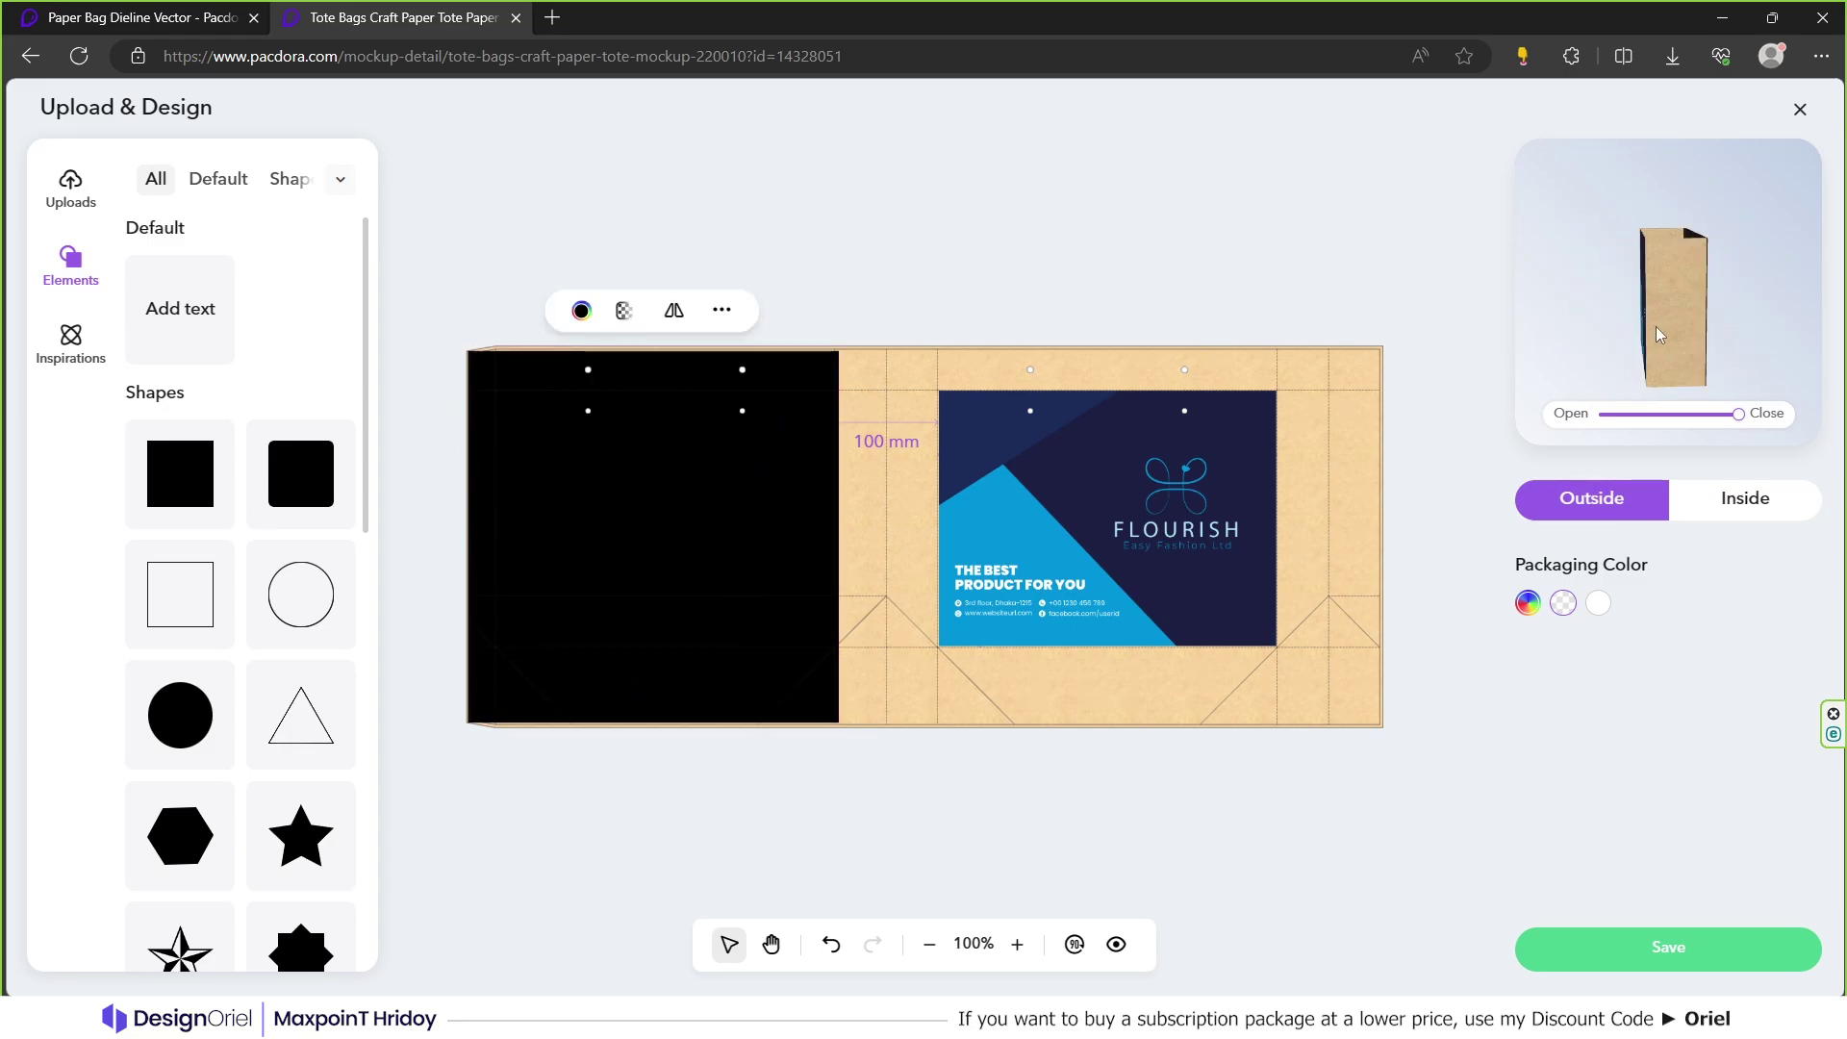
Shorten the black back-panel shape to the upper fold line, save the bag design, and render its mockup as a JPG image
{"action": "left_click_drag", "start_coordinate": [681, 385], "coordinate": [682, 427]}
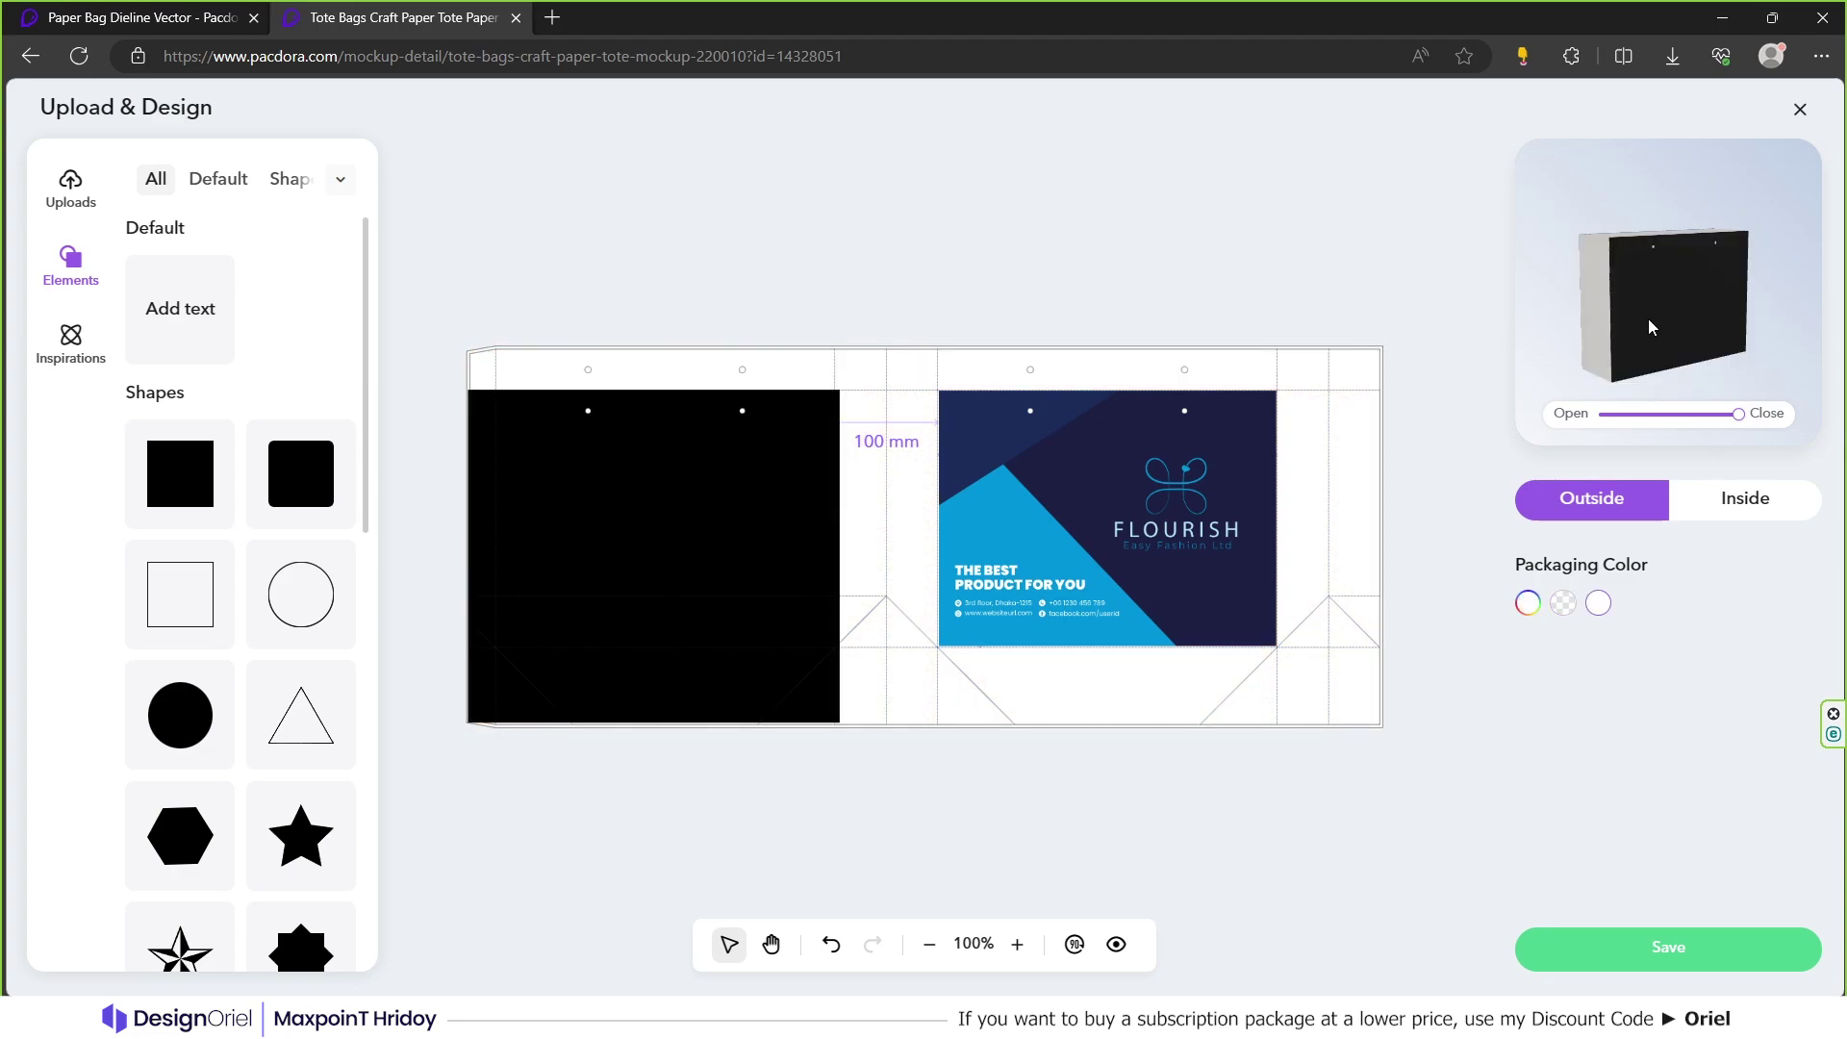
{"action": "left_click", "coordinate": [1703, 955]}
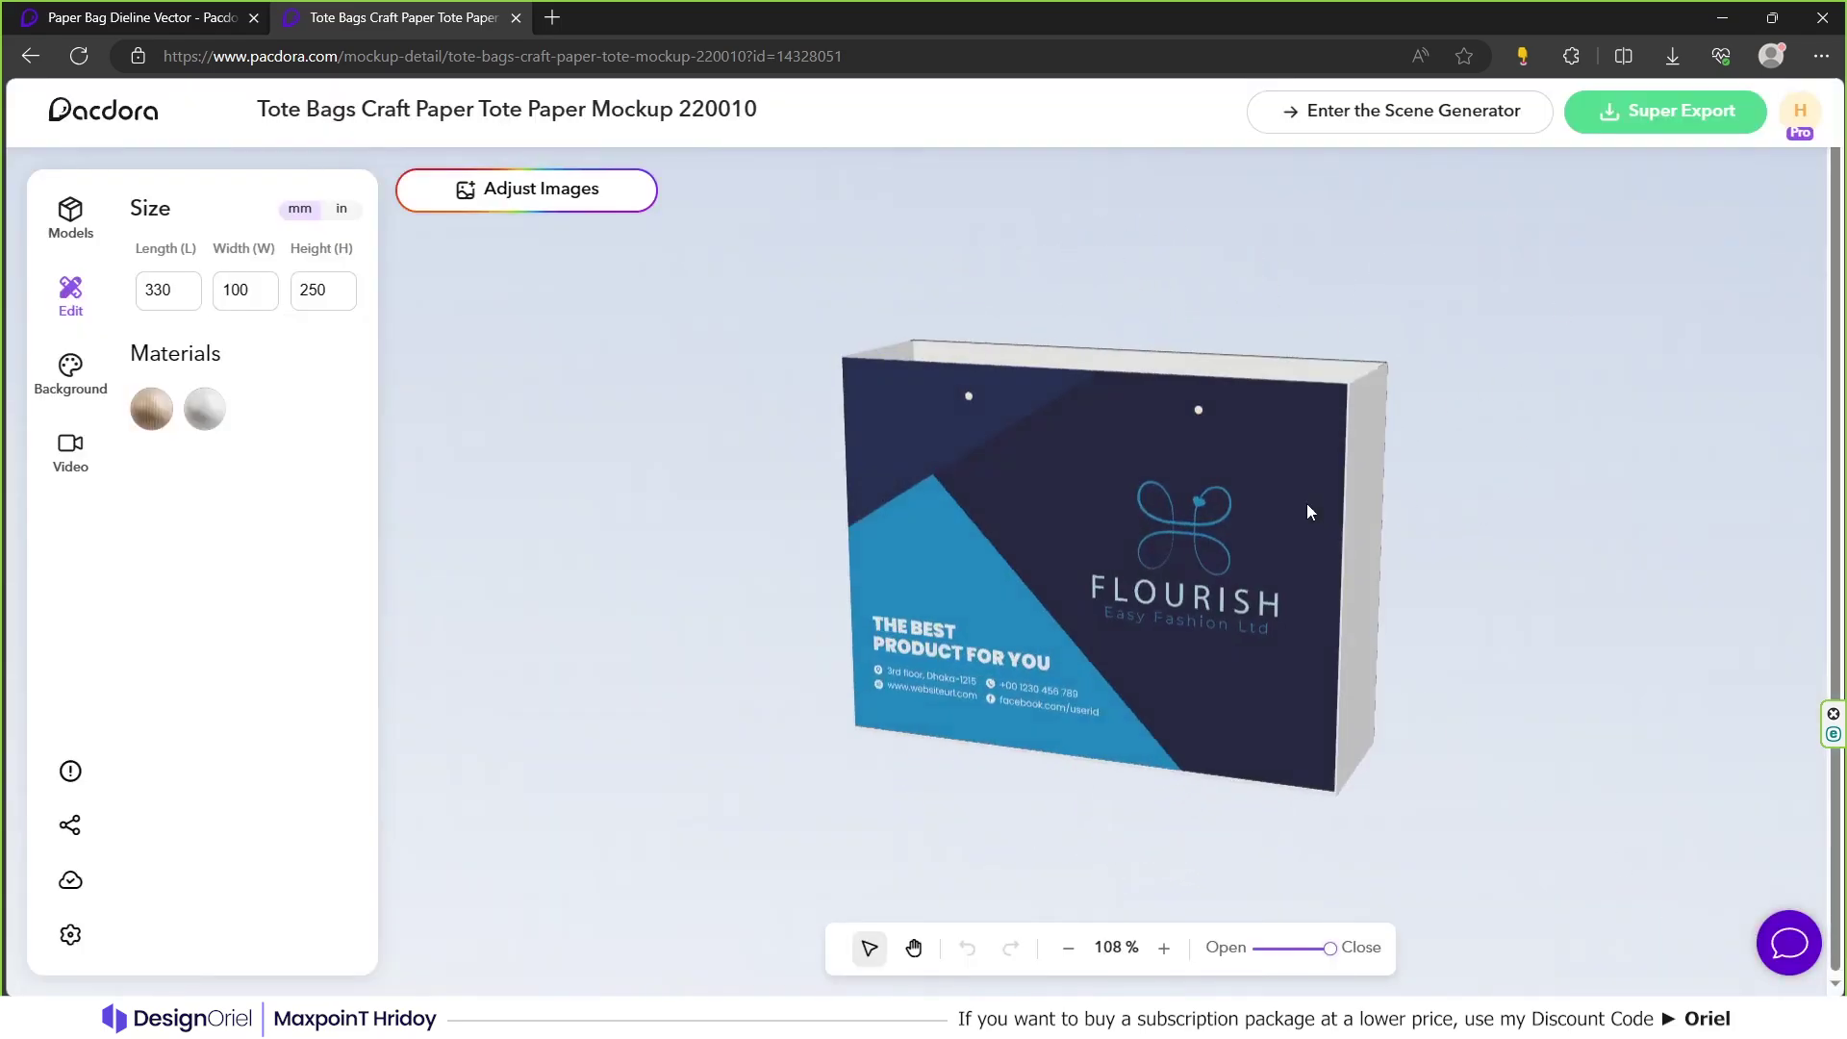
{"action": "left_click", "coordinate": [1675, 123]}
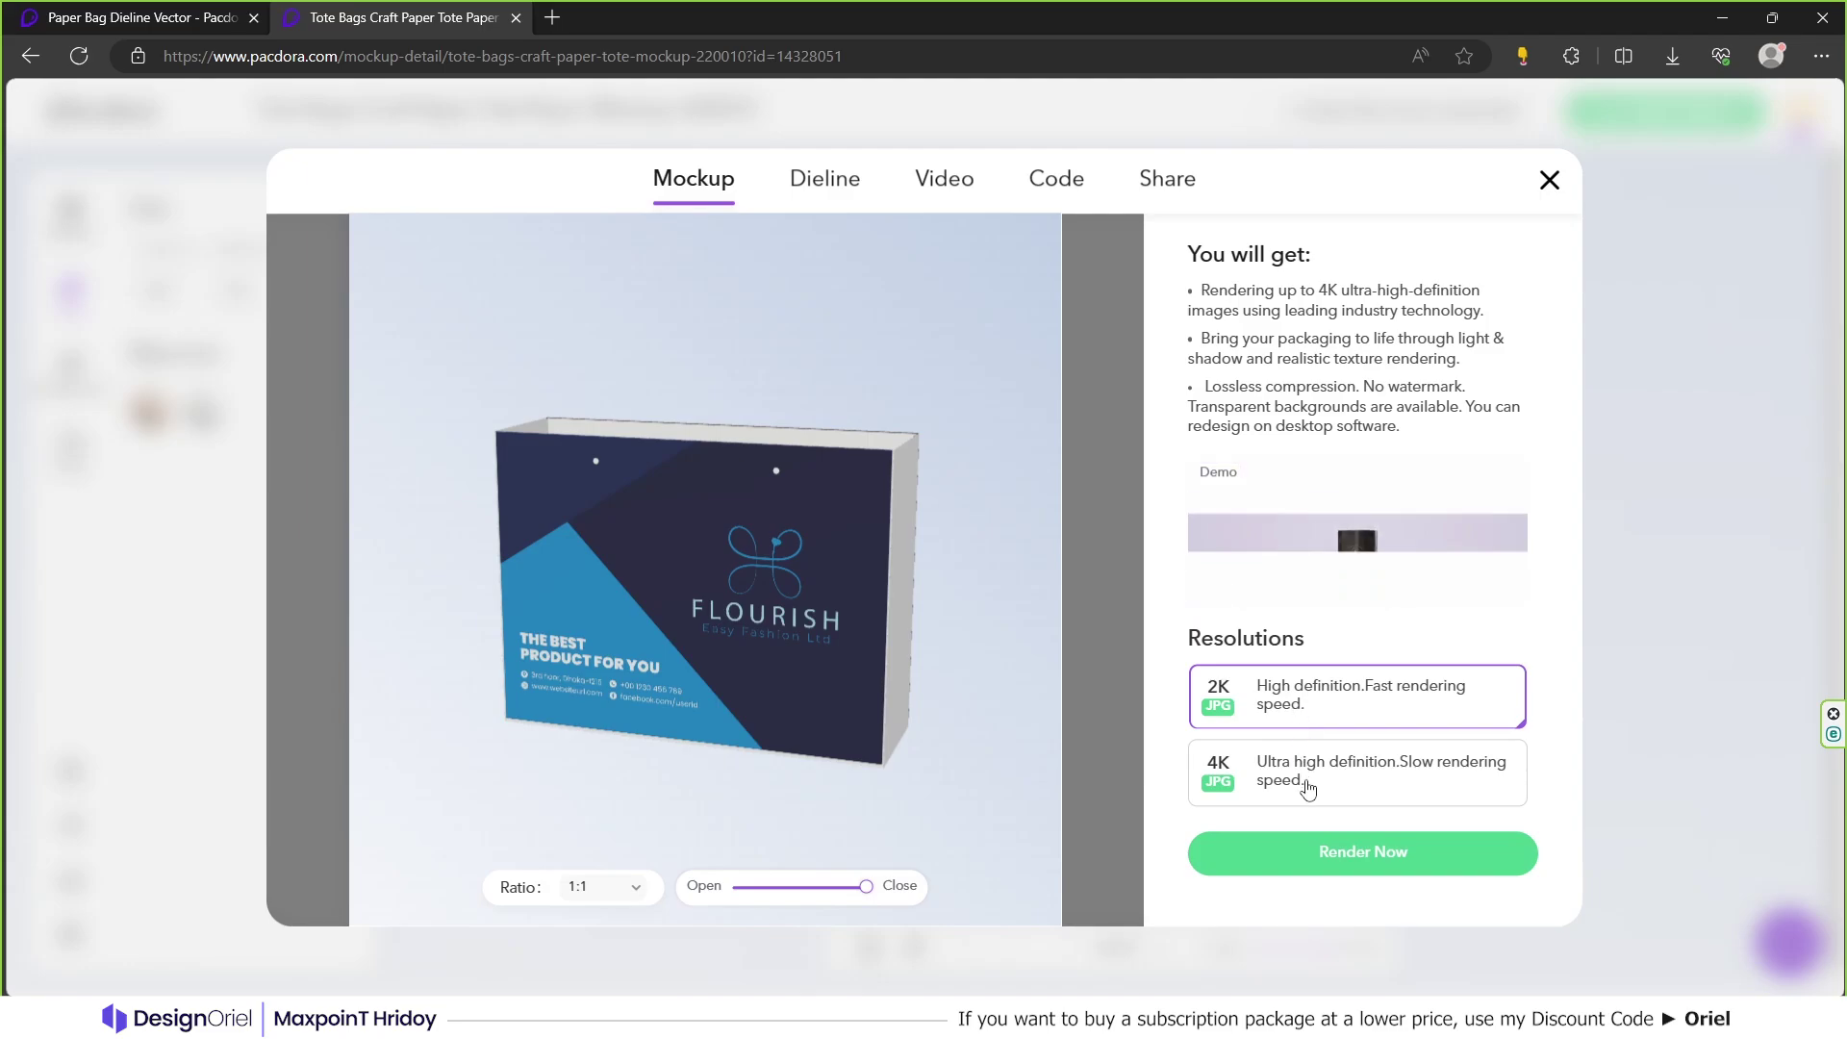
{"action": "left_click", "coordinate": [1380, 872]}
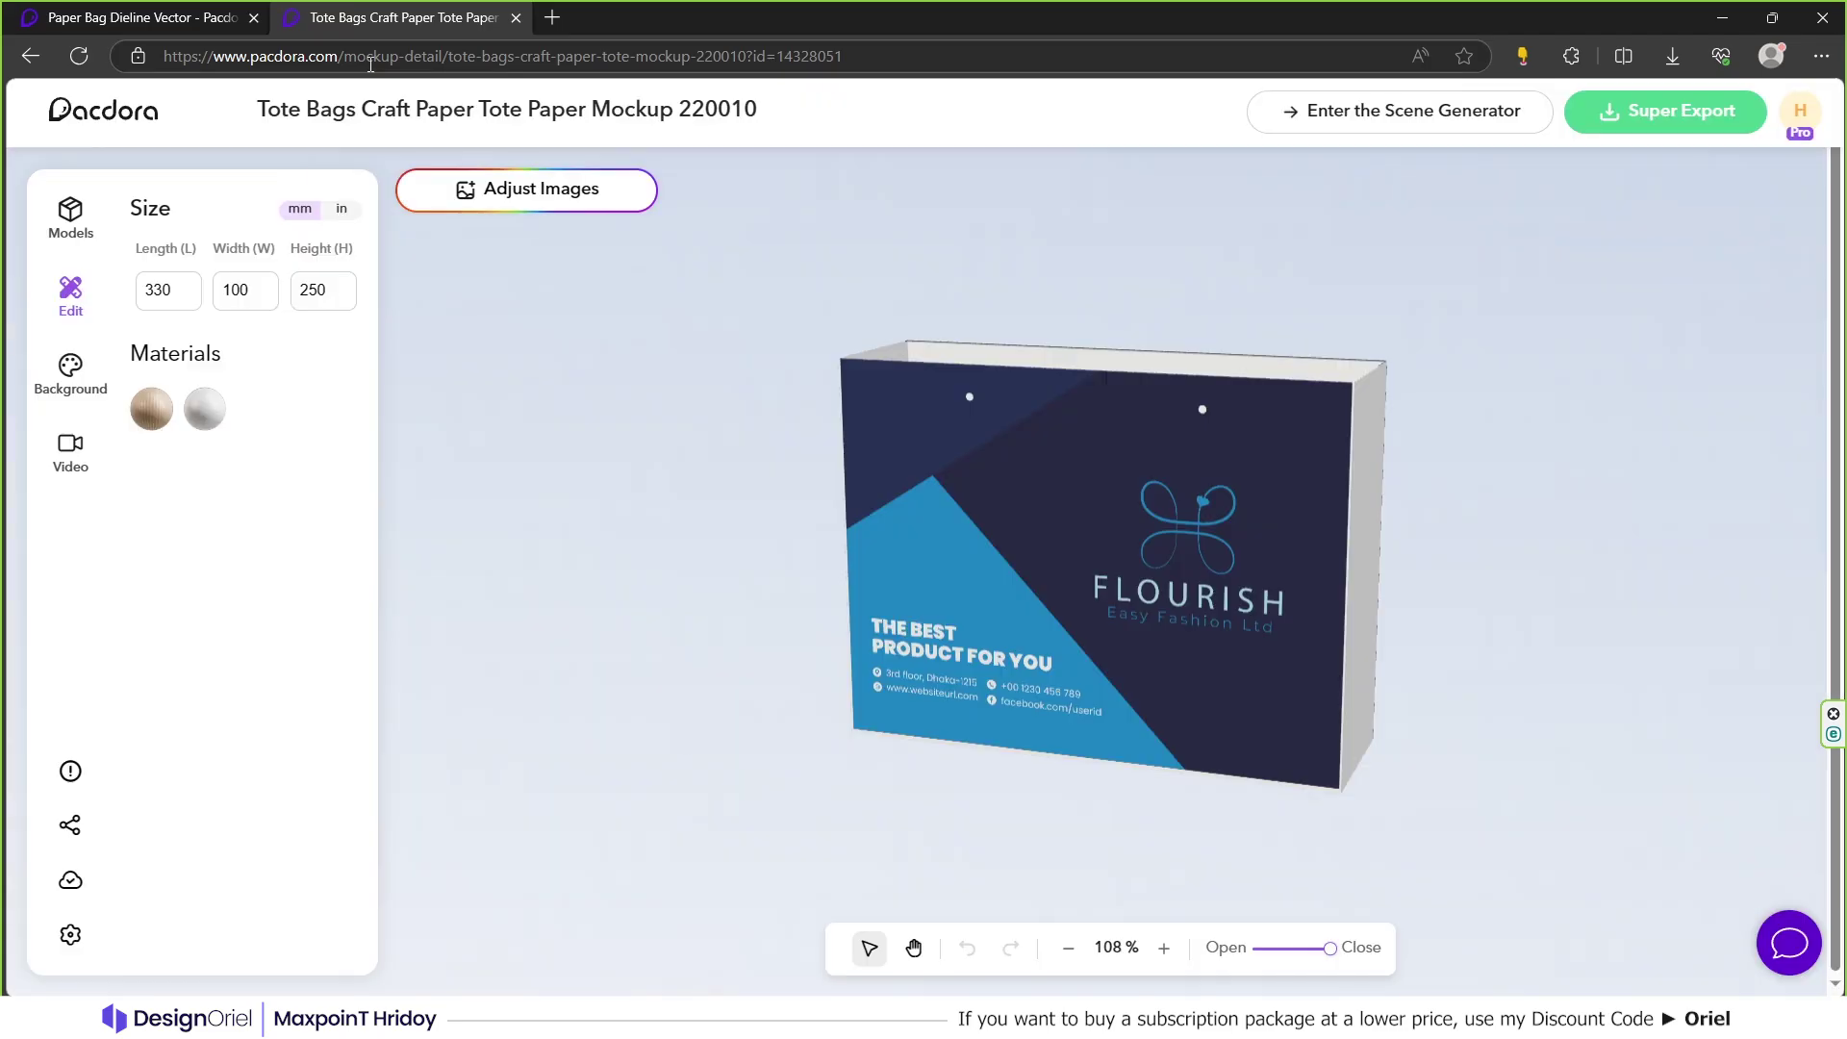
Return to the Paper Bag Dielines page, open Tote Bags Paper Gift model 610040 and upload the Bag Front image to its mockup design
{"action": "left_click", "coordinate": [116, 18]}
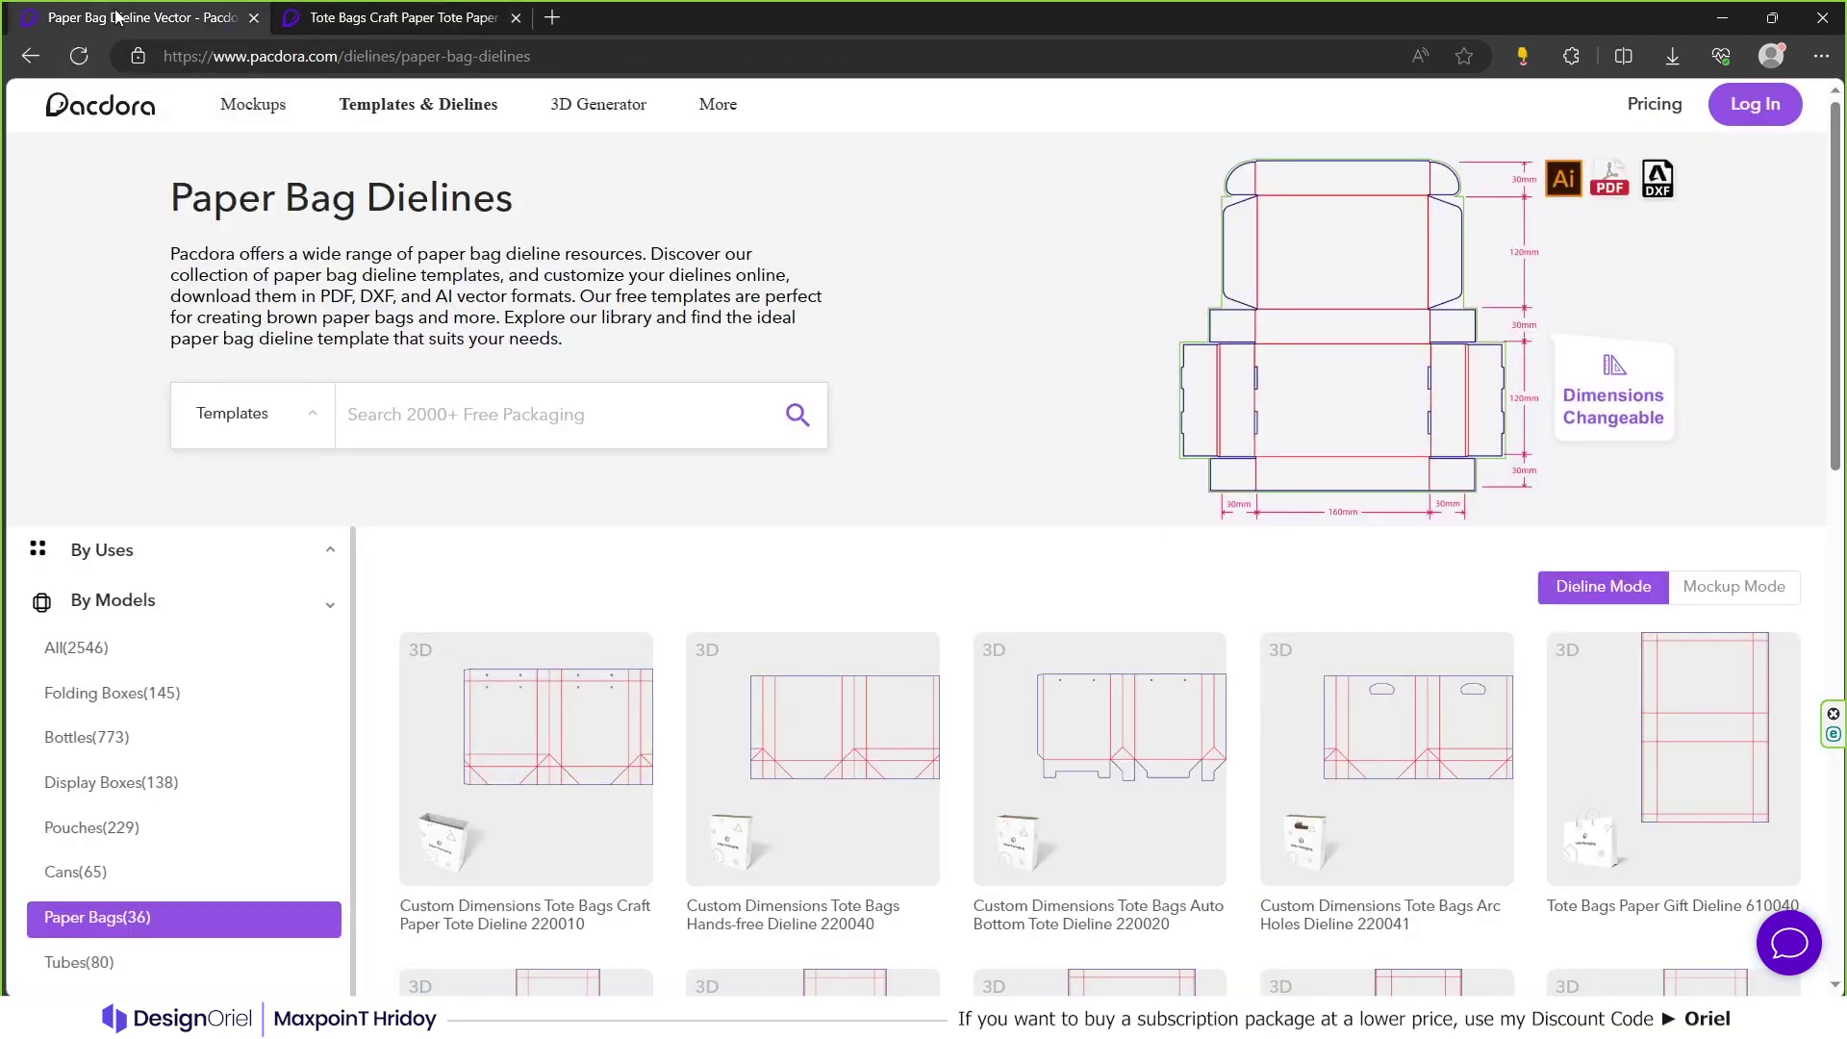
{"action": "left_click", "coordinate": [1657, 801]}
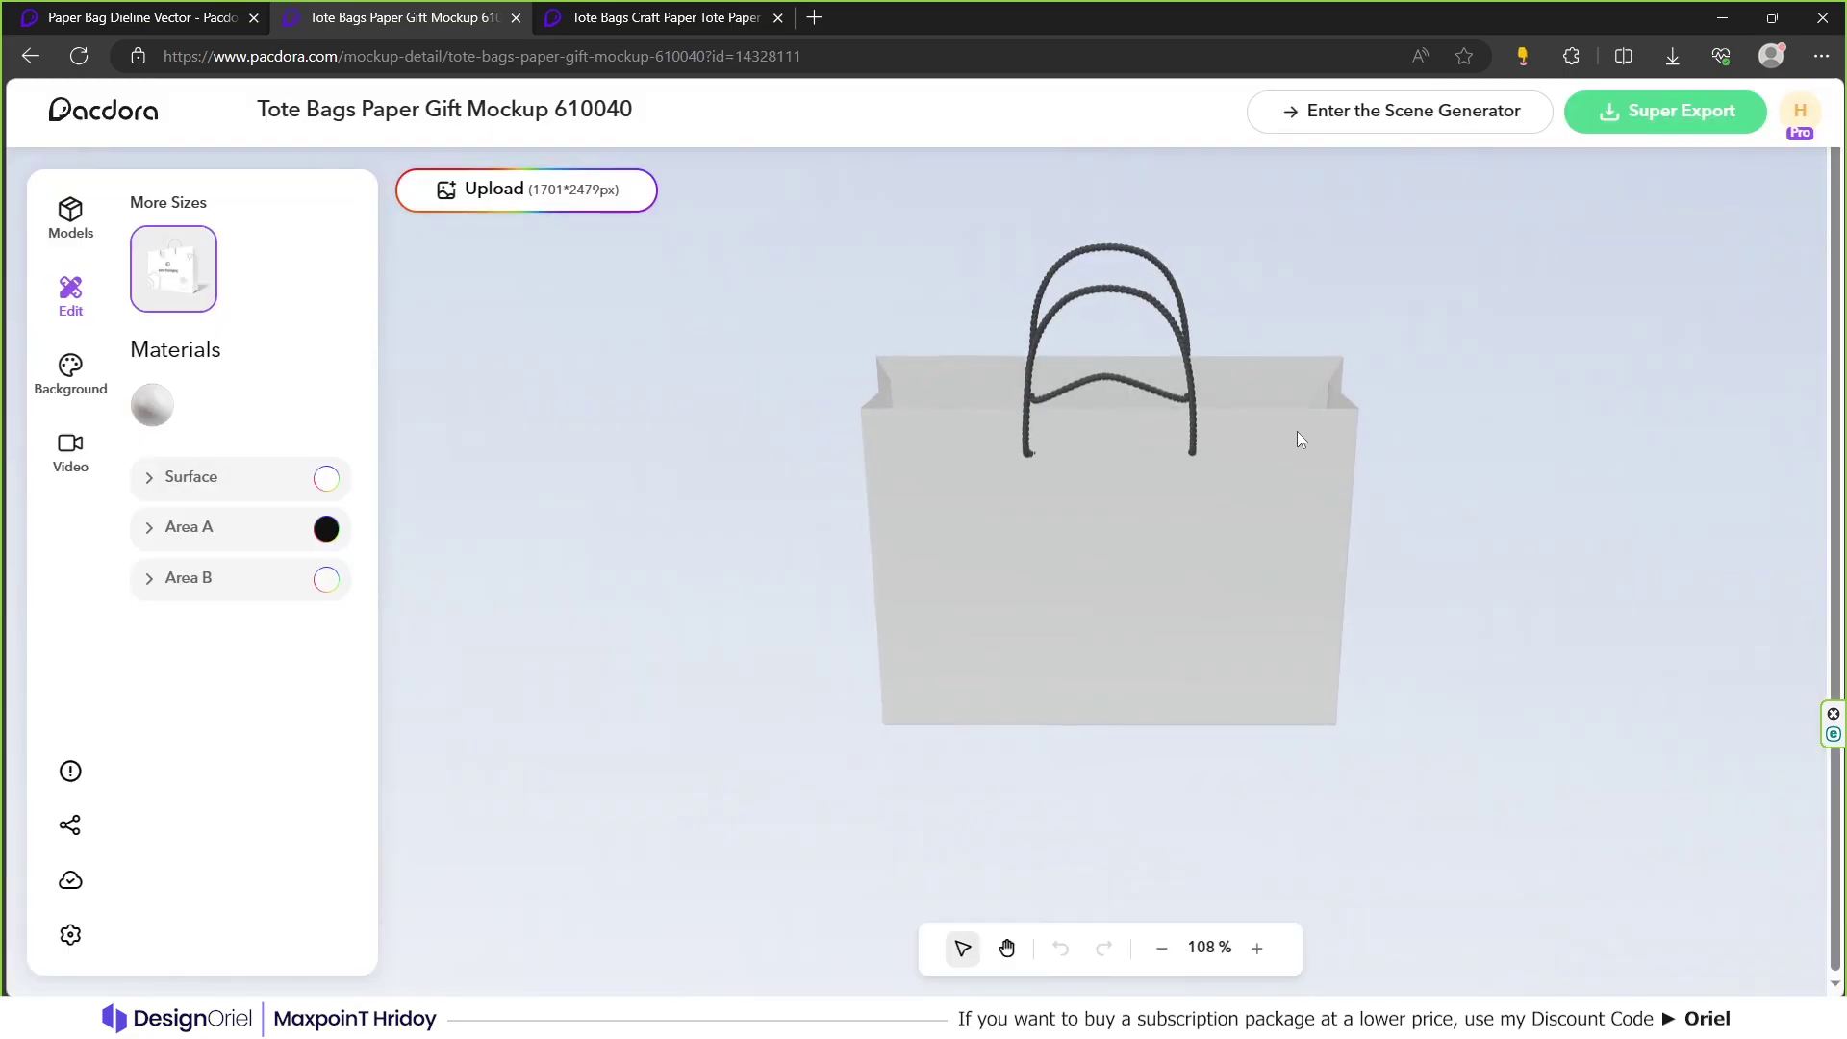
{"action": "left_click", "coordinate": [481, 190]}
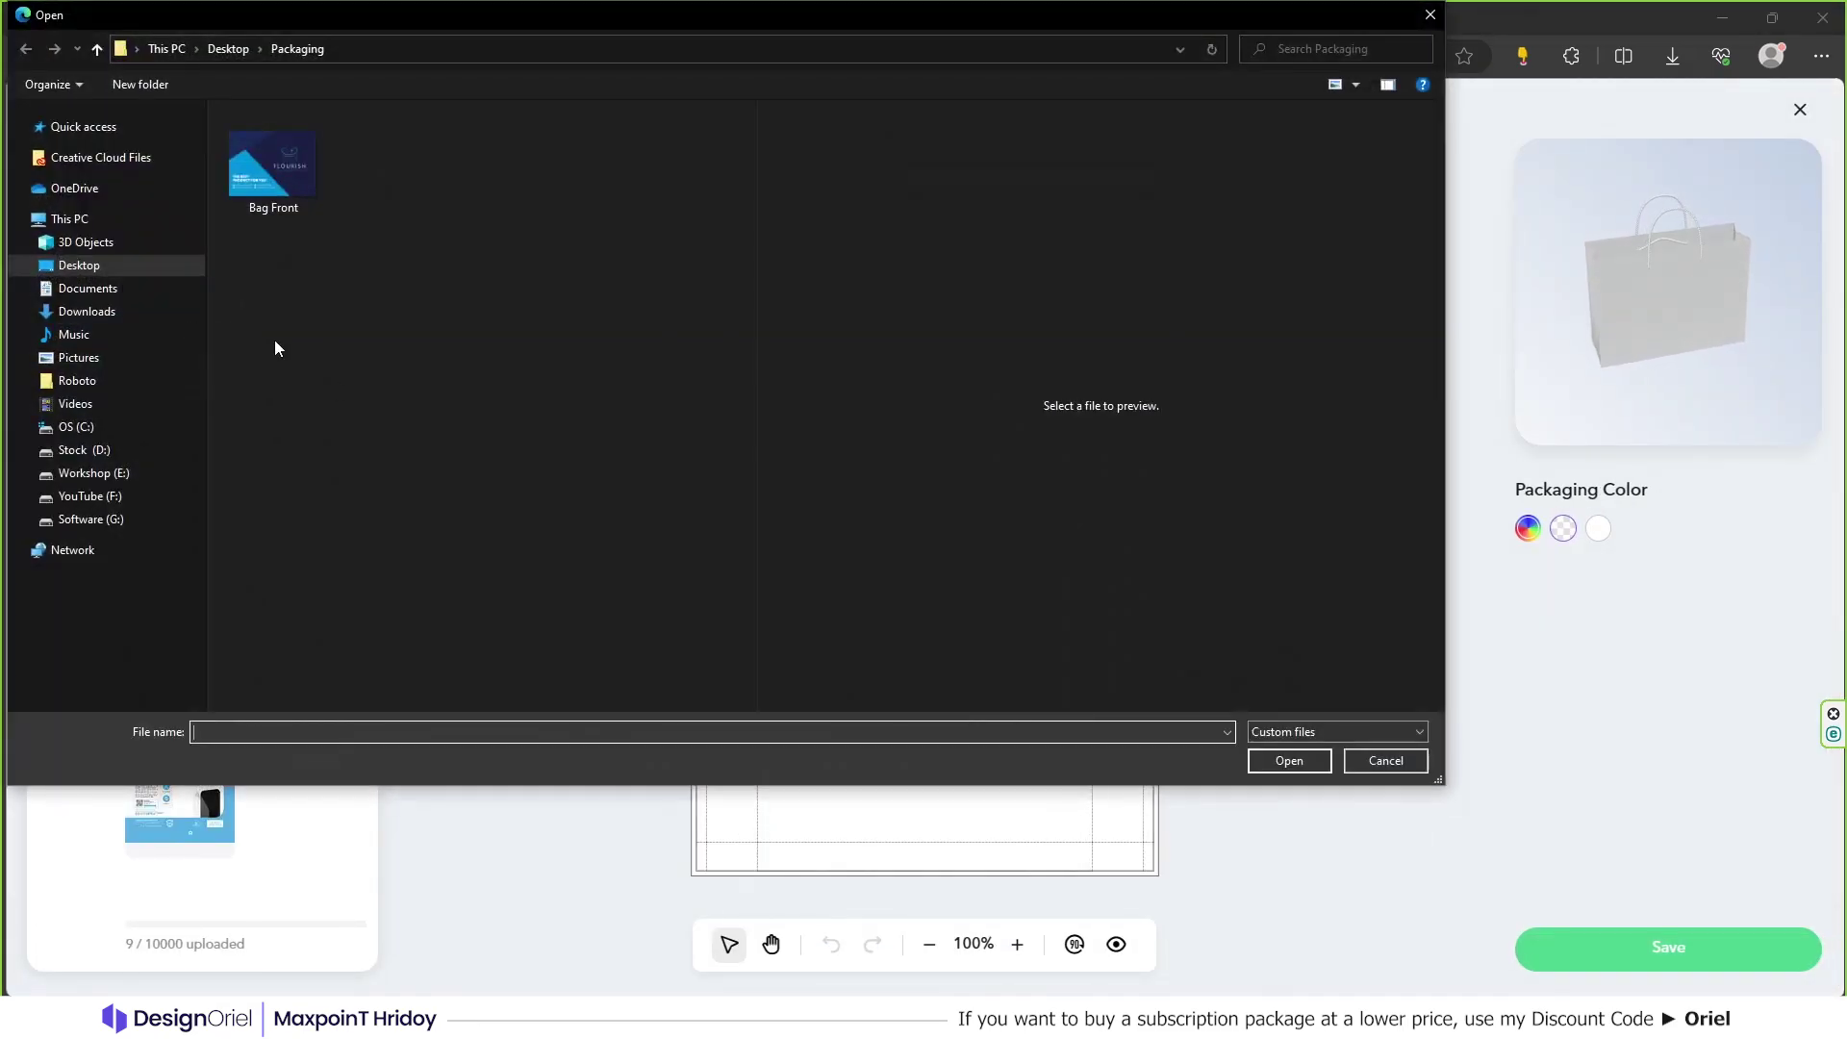
{"action": "double_click", "coordinate": [277, 178]}
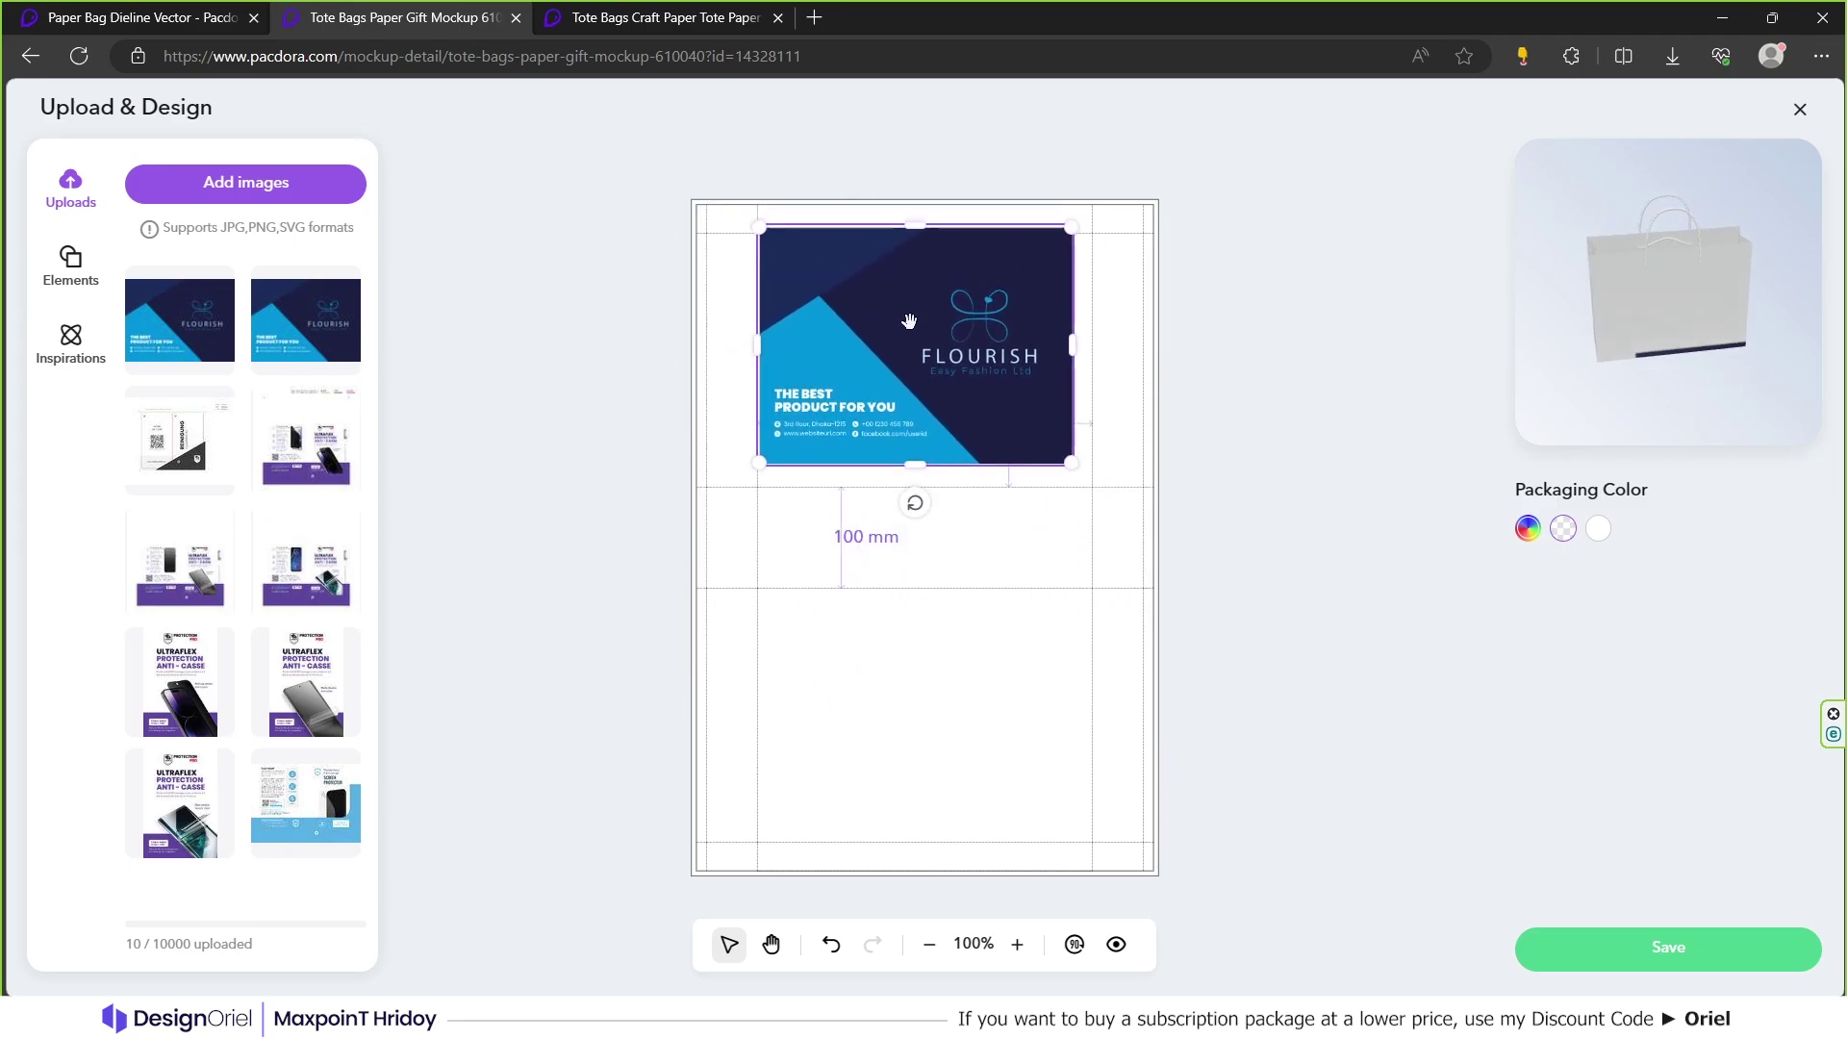
Fit the Bag Front artwork to the dieline's upper main panel and place a copy rotated 180° on the lower main panel
{"action": "left_click", "coordinate": [957, 647]}
{"action": "left_click_drag", "start_coordinate": [924, 875], "coordinate": [925, 558]}
{"action": "left_click", "coordinate": [1660, 312]}
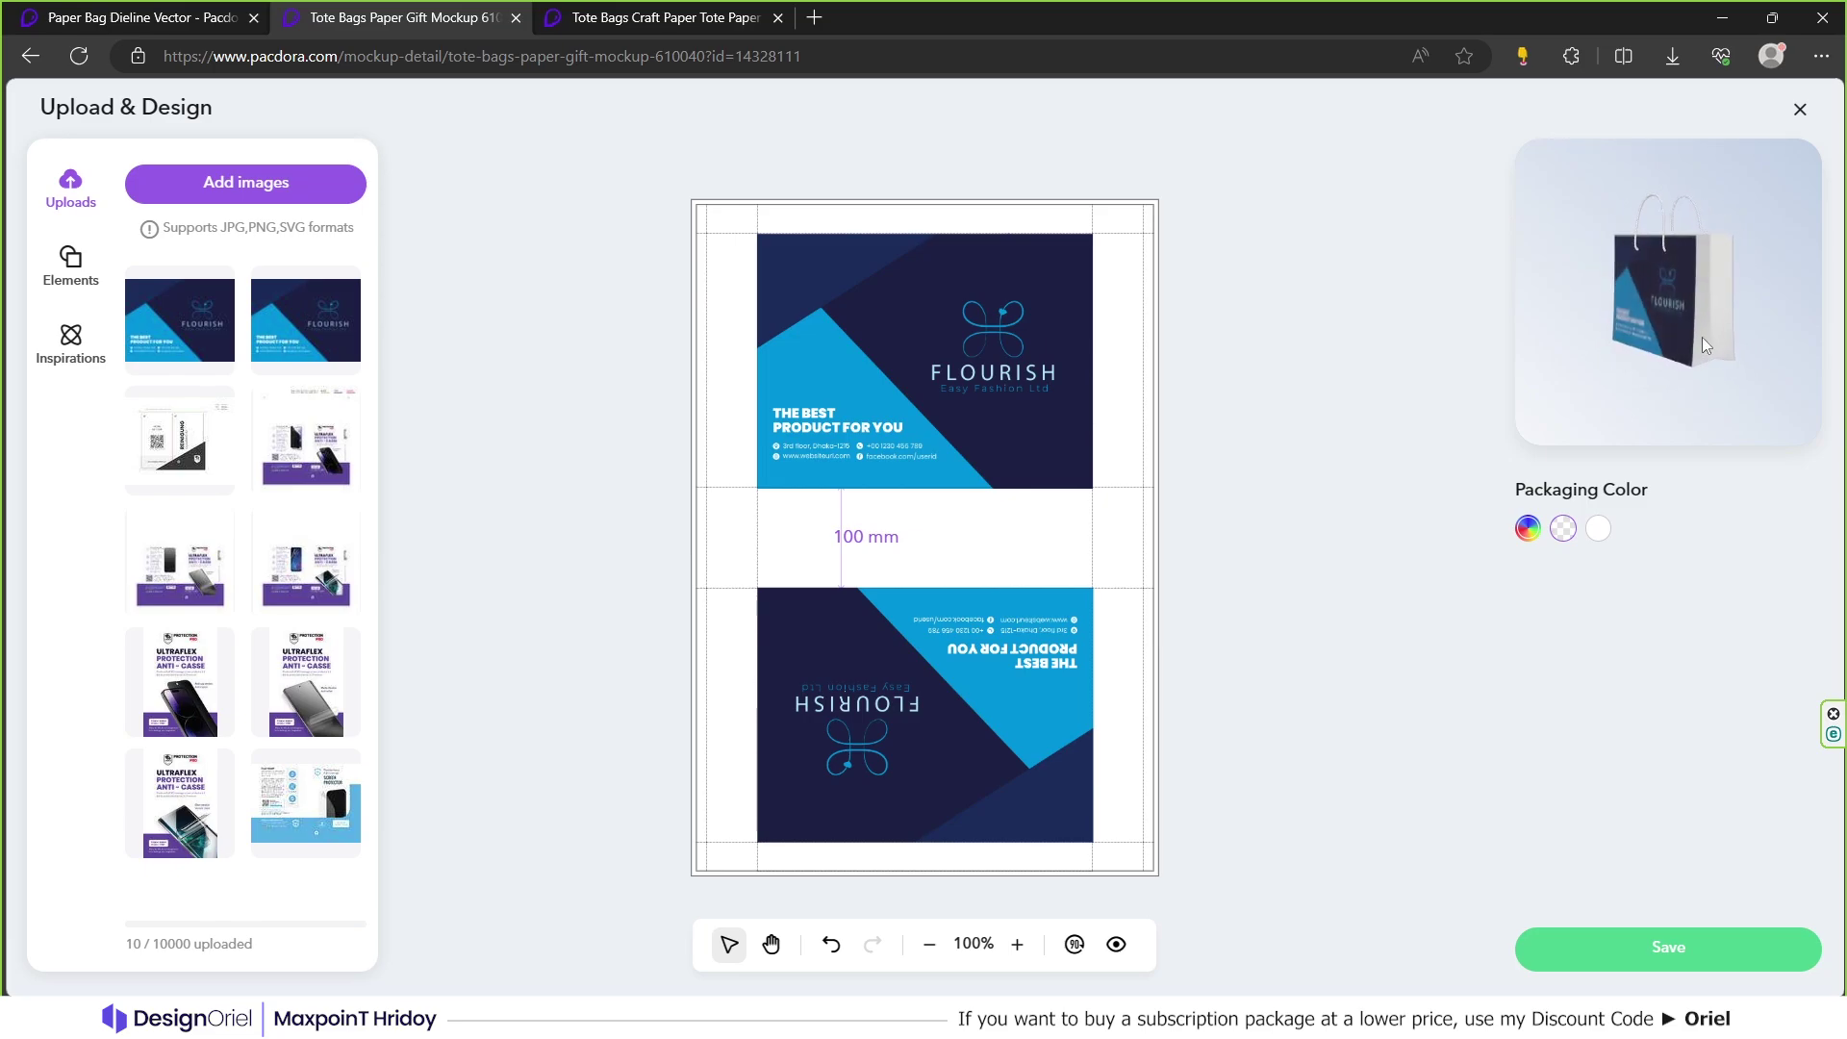
Add a black square shape and stretch it into a full-height strip covering the dieline's right side section
{"action": "left_click", "coordinate": [73, 267]}
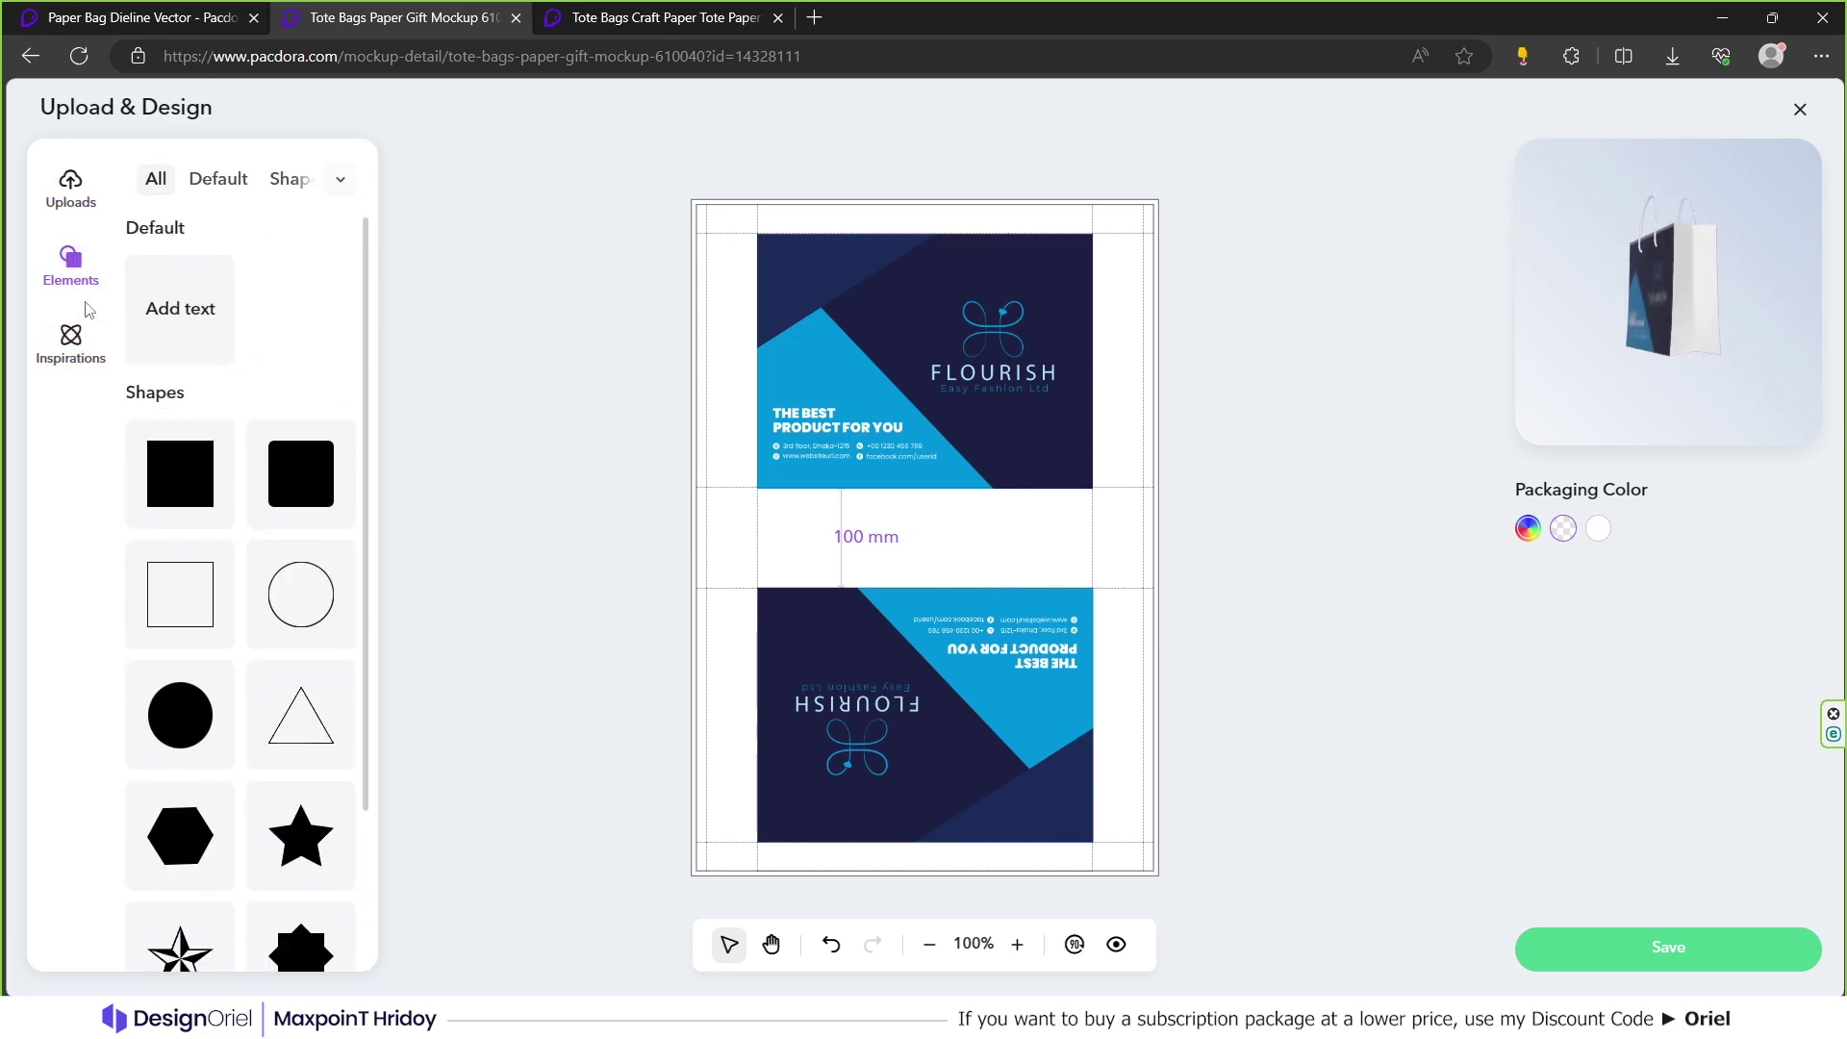
{"action": "left_click", "coordinate": [181, 507]}
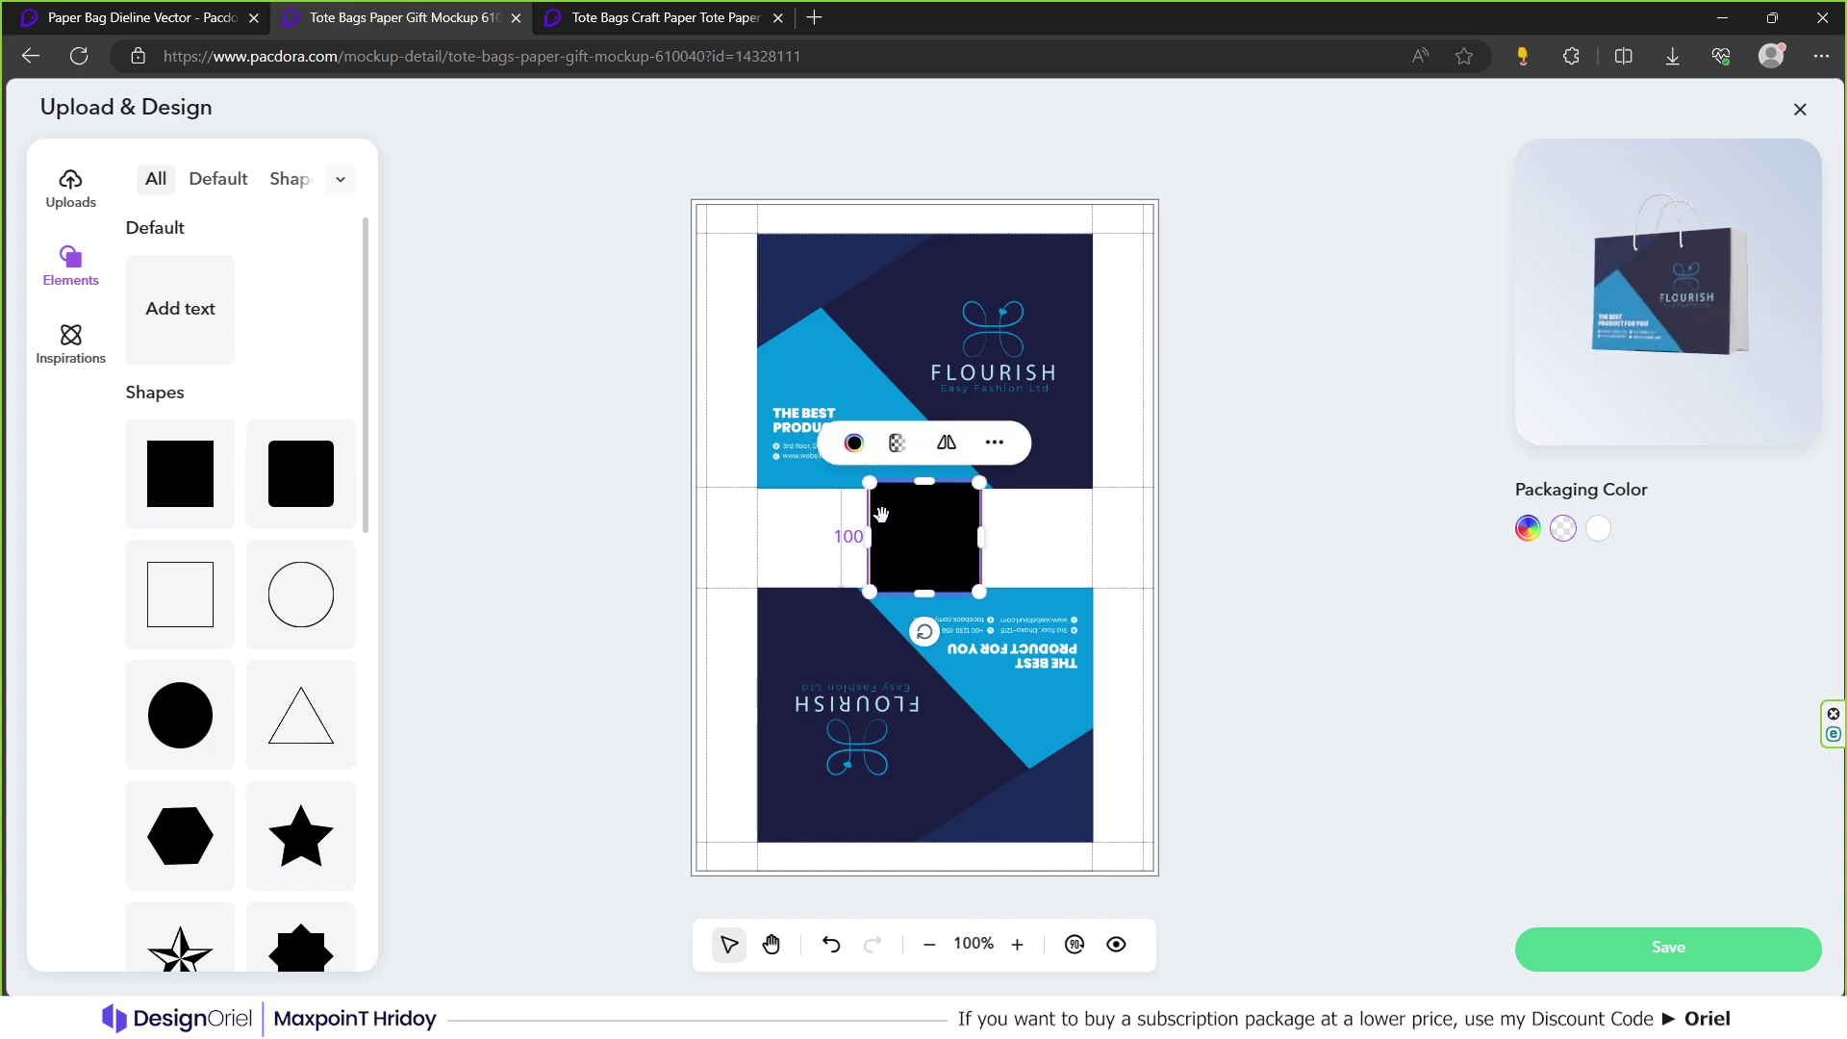
{"action": "left_click_drag", "start_coordinate": [919, 531], "coordinate": [1142, 256]}
{"action": "left_click_drag", "start_coordinate": [1200, 314], "coordinate": [1126, 883]}
{"action": "left_click_drag", "start_coordinate": [1193, 537], "coordinate": [1162, 537]}
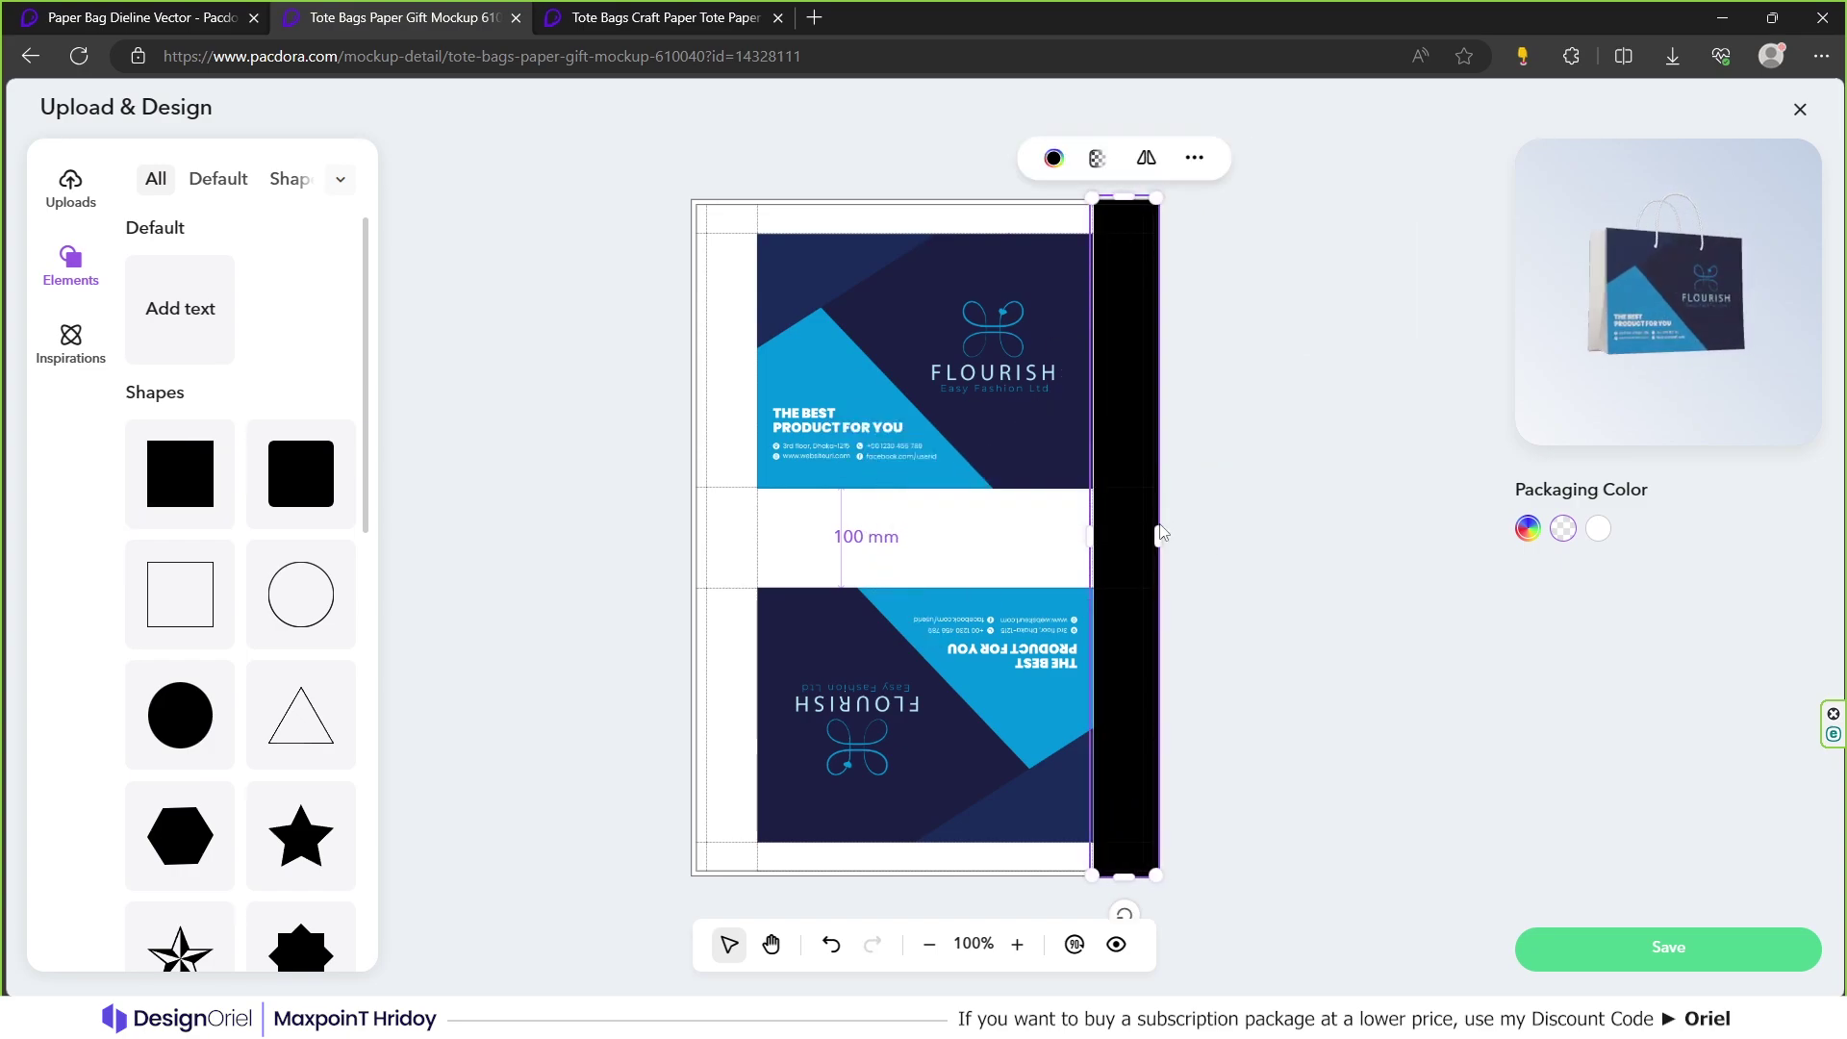
Duplicate the black strip onto the dieline's left side section, fit it to the fold line, and save the bag design
{"action": "key", "text": "ctrl+c"}
{"action": "key", "text": "ctrl+v"}
{"action": "left_click_drag", "start_coordinate": [1143, 467], "coordinate": [721, 451]}
{"action": "left_click_drag", "start_coordinate": [754, 536], "coordinate": [758, 534]}
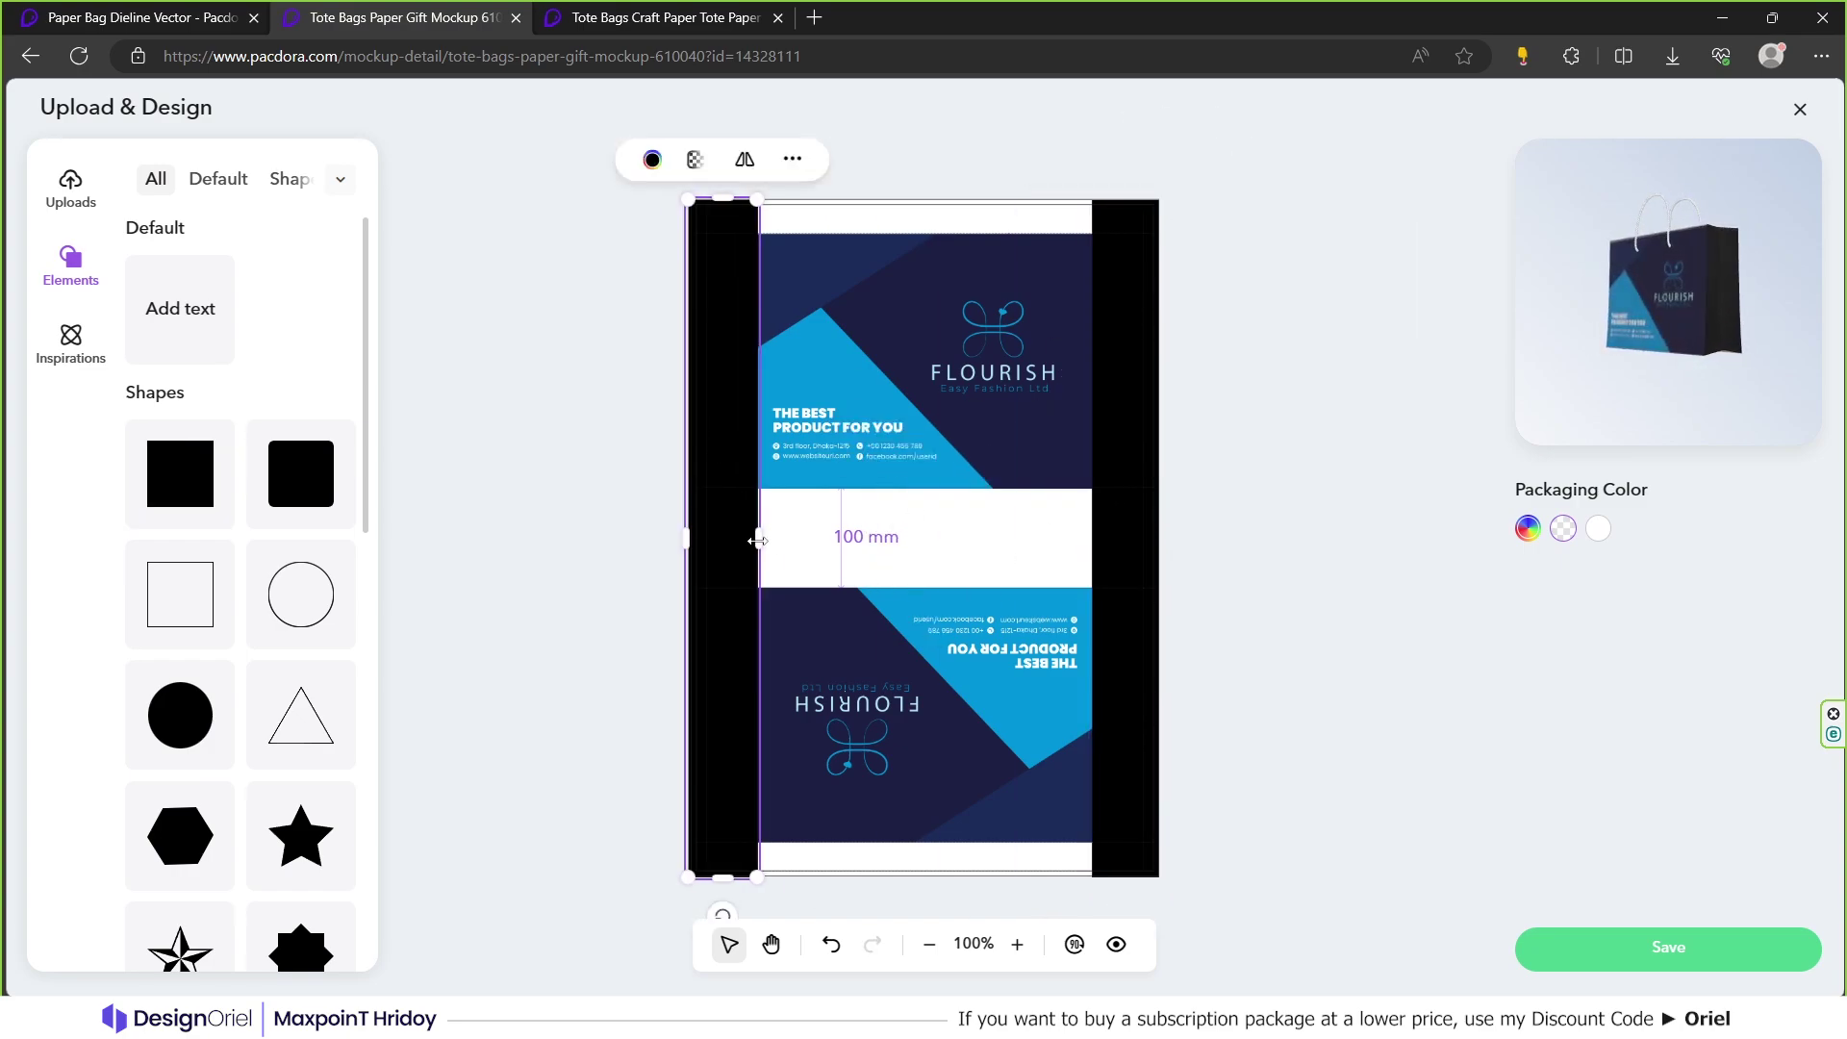
{"action": "left_click", "coordinate": [618, 521]}
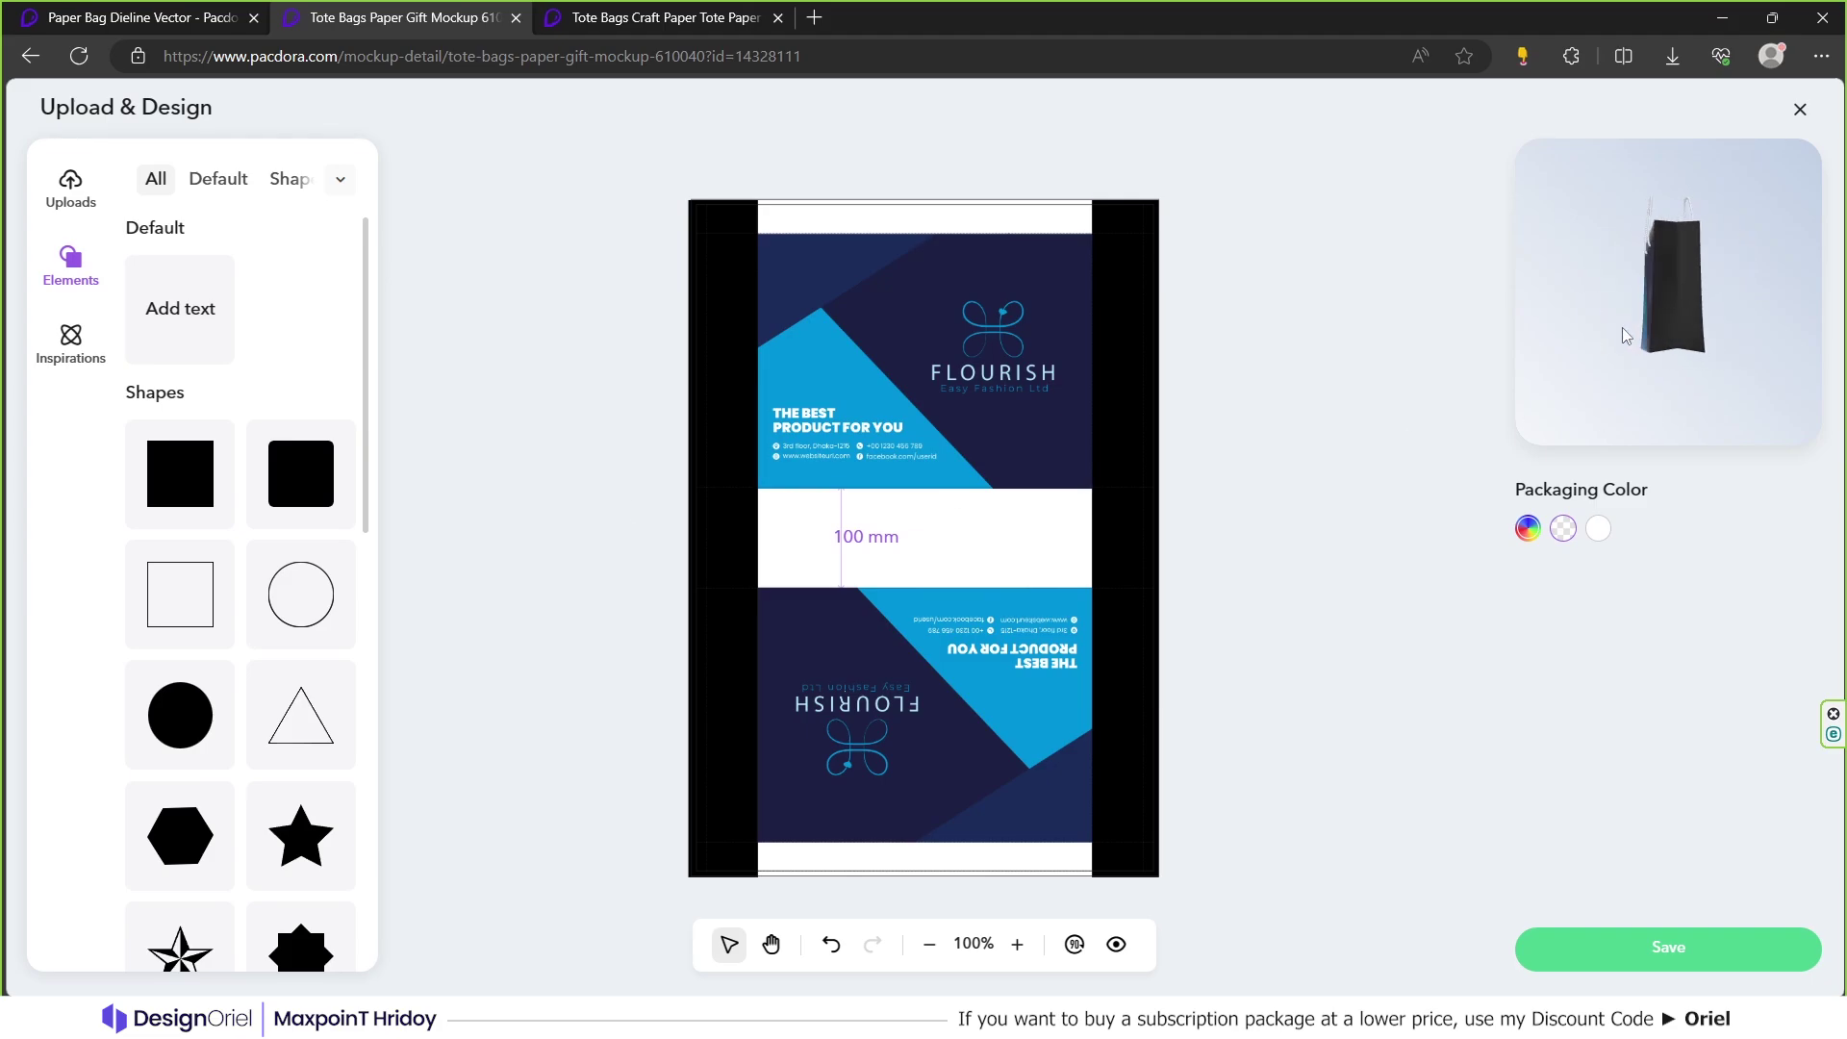
{"action": "left_click_drag", "start_coordinate": [1622, 327], "coordinate": [1676, 296]}
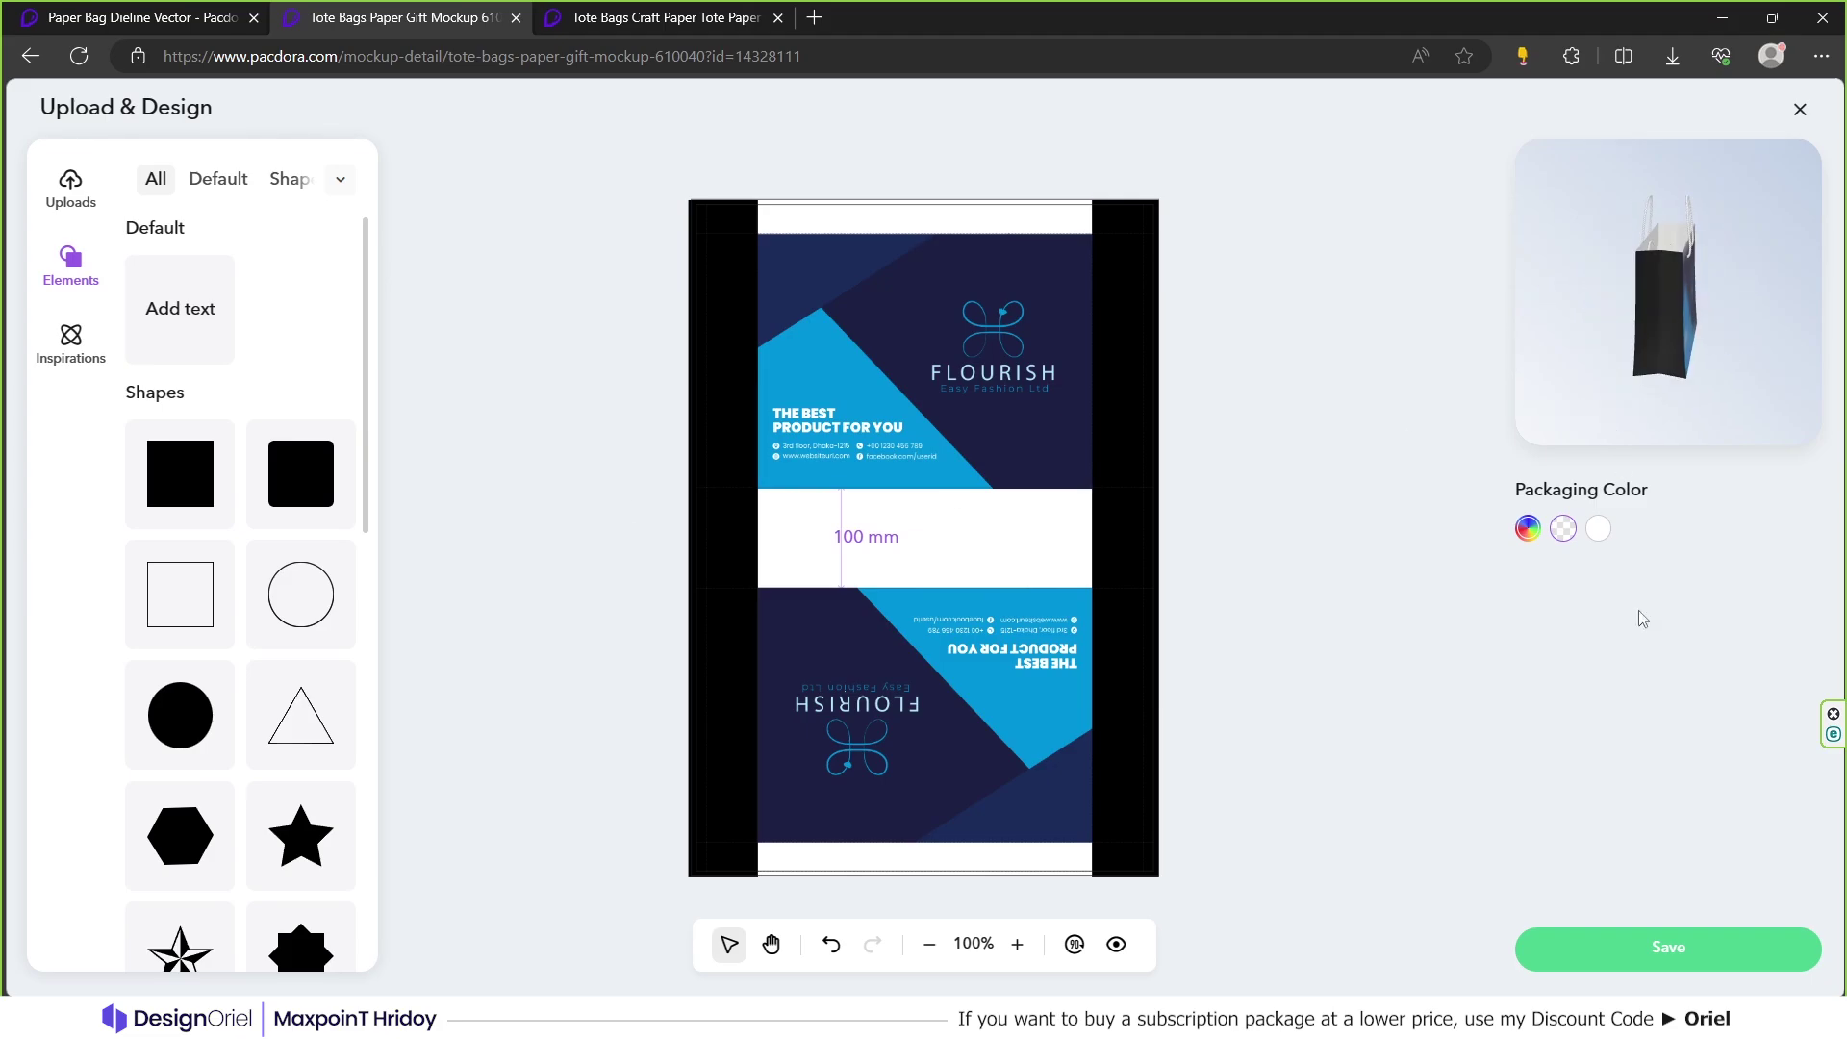
{"action": "left_click", "coordinate": [1672, 953]}
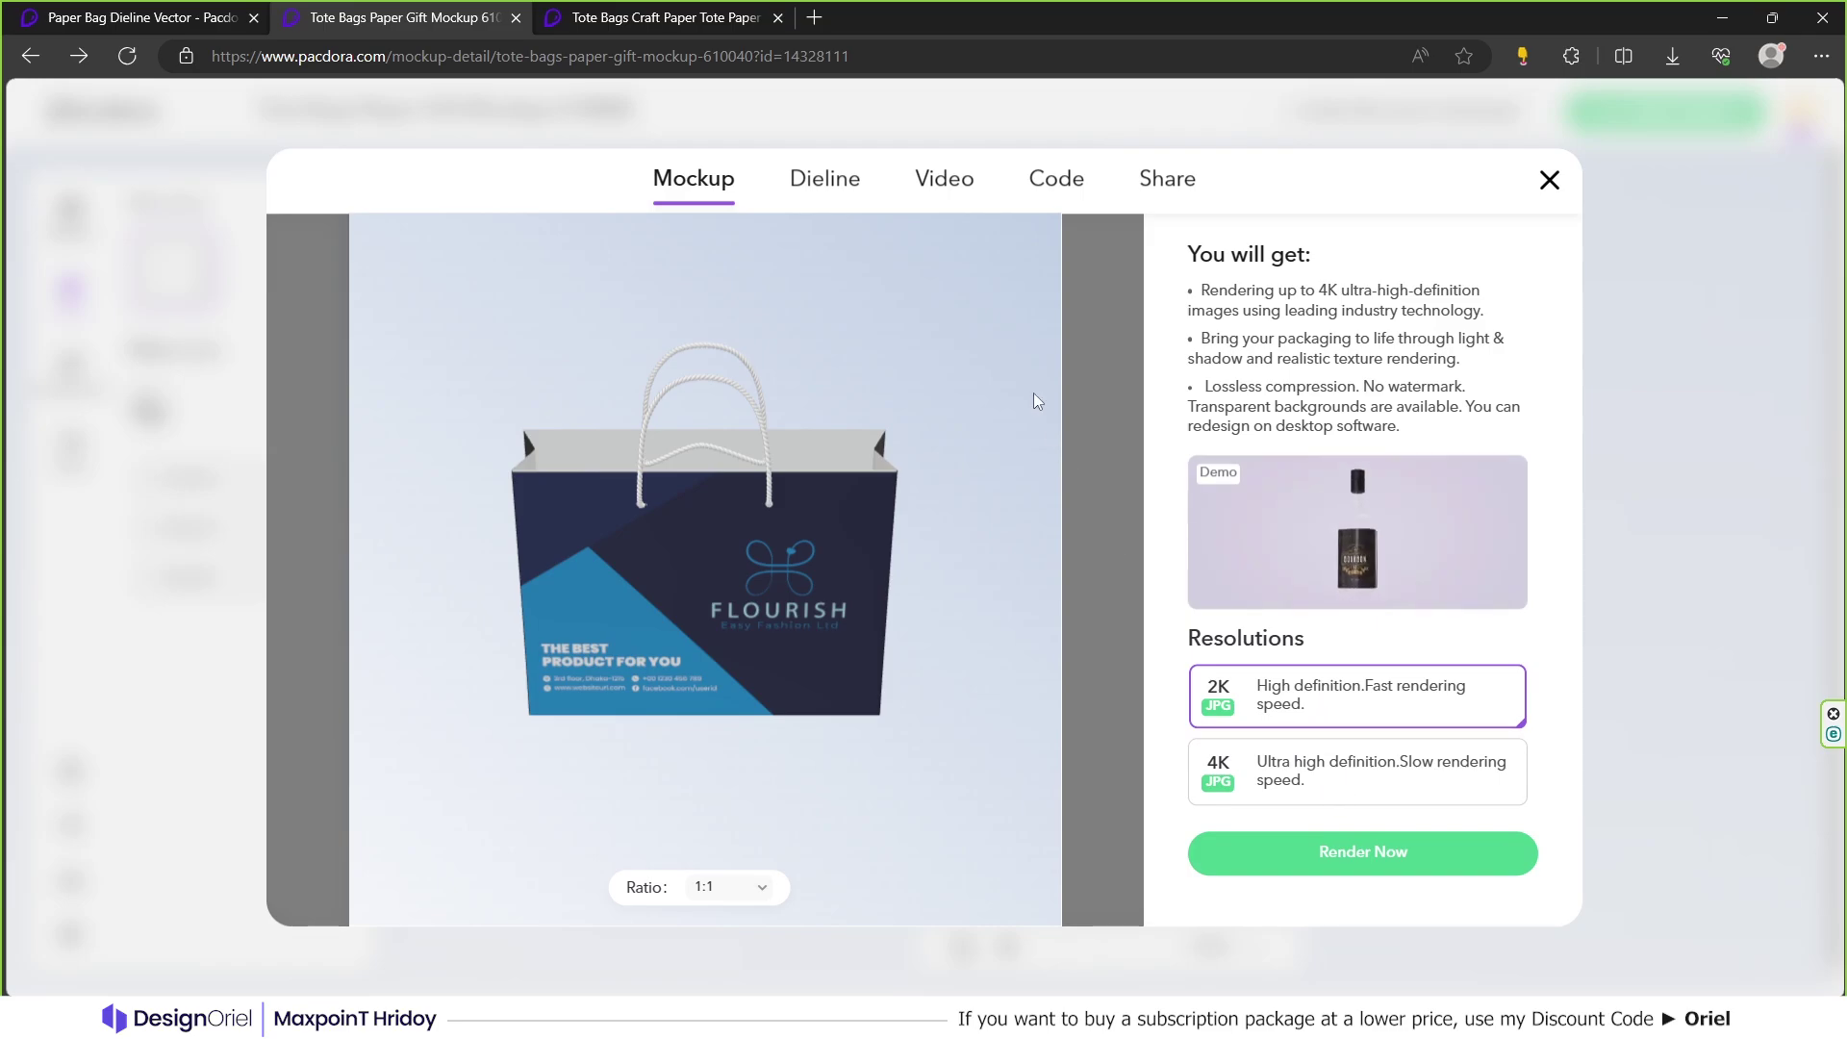
Export the handled bag mockup as a video with the 4-second style from the third row at 1:1 ratio
{"action": "left_click", "coordinate": [948, 189]}
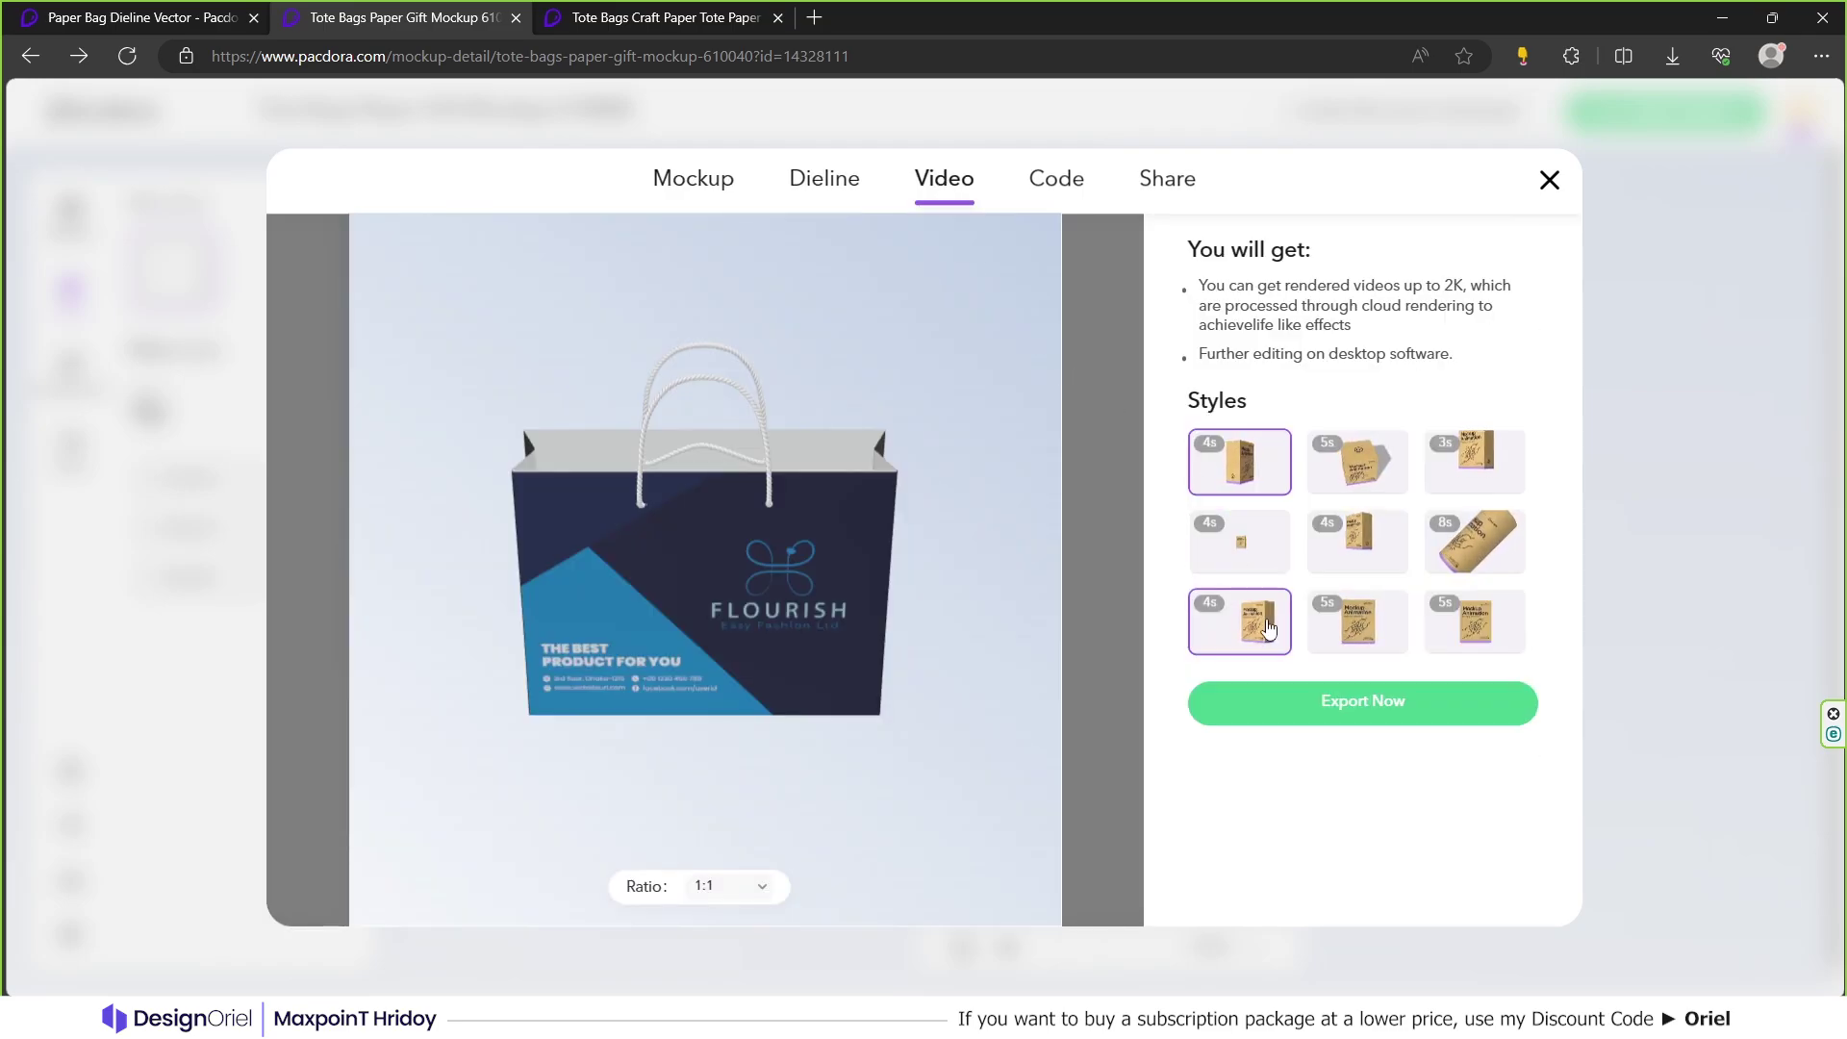
{"action": "left_click", "coordinate": [1266, 623]}
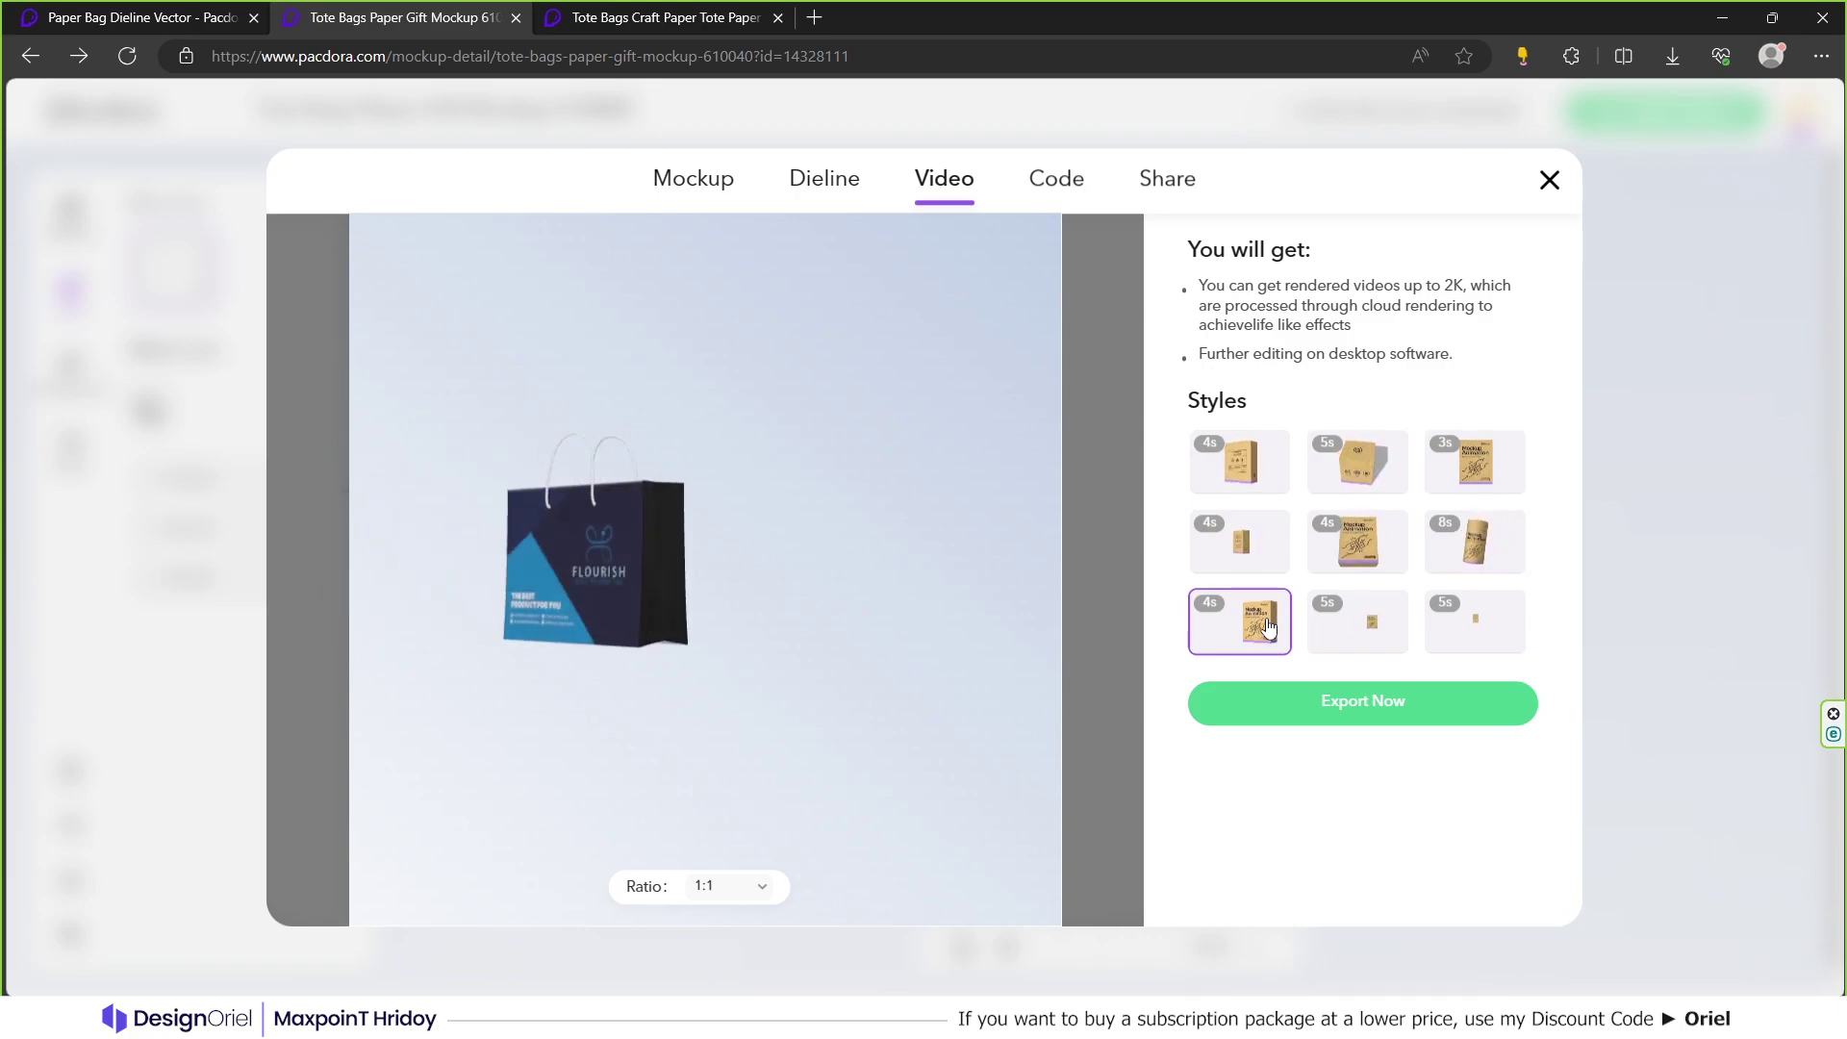
{"action": "left_click", "coordinate": [1366, 702]}
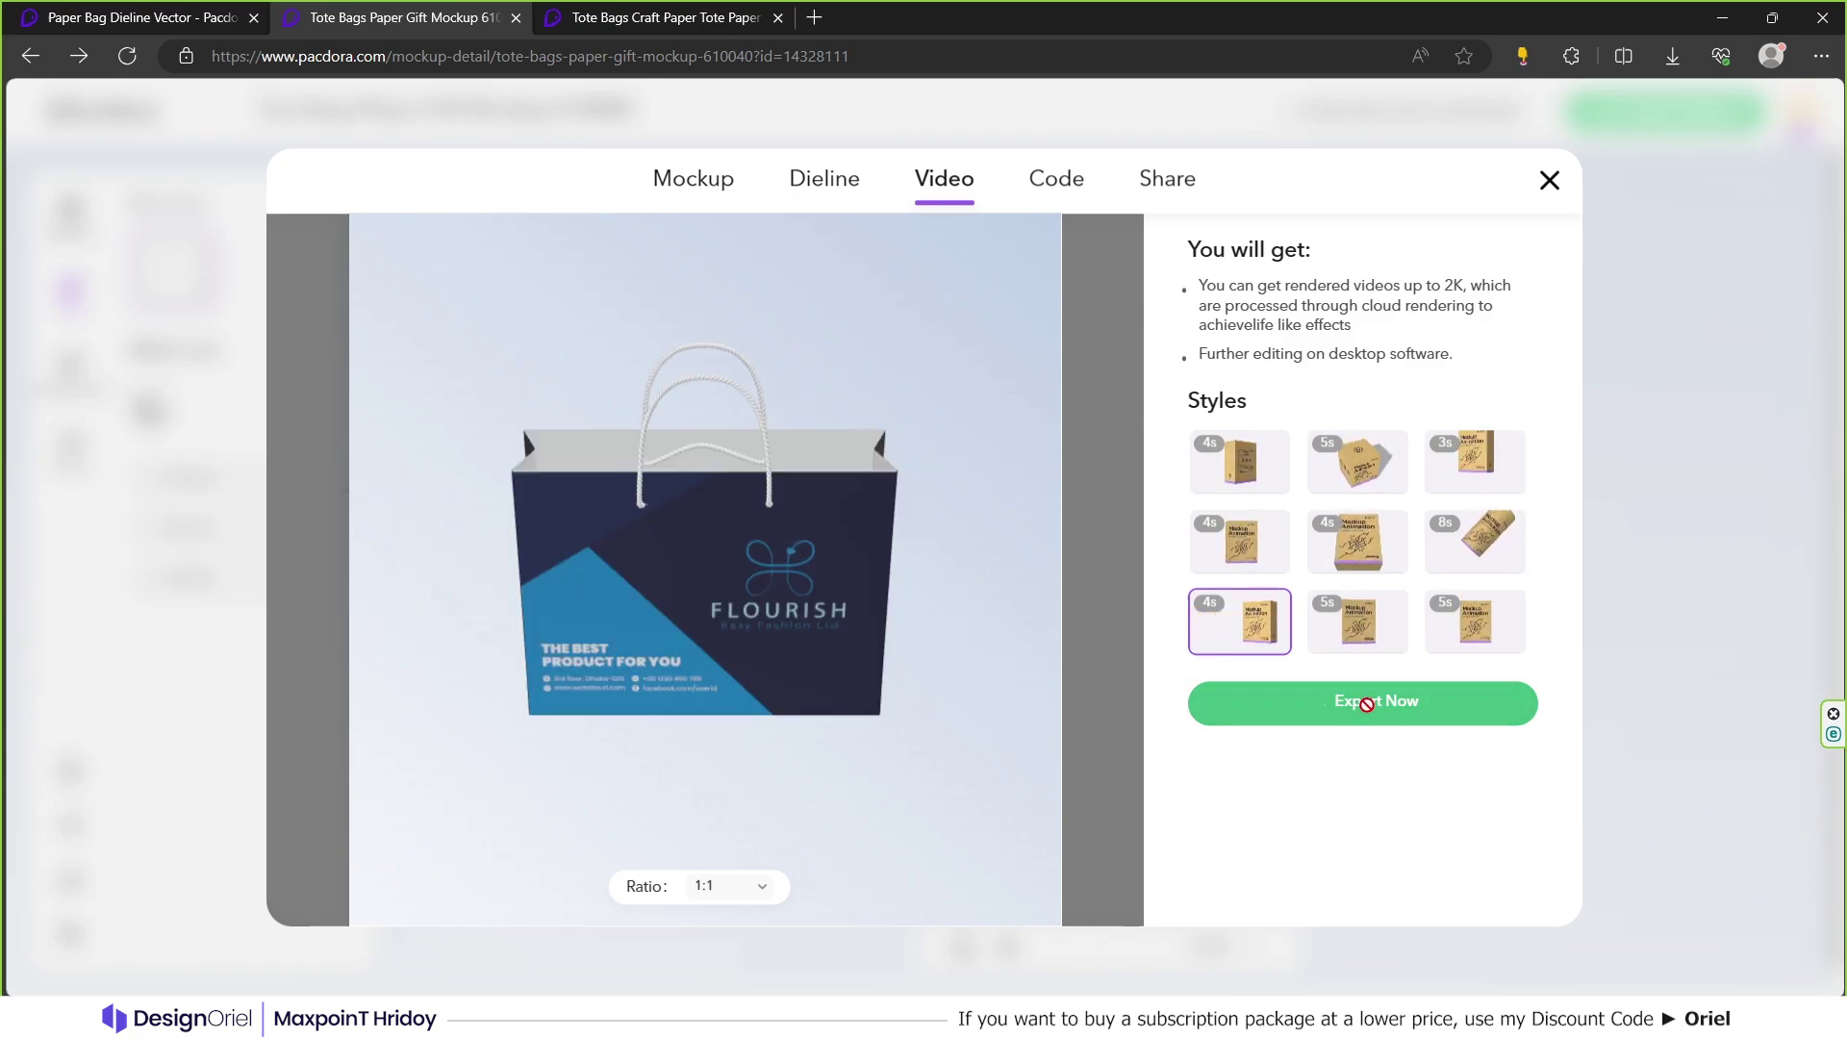